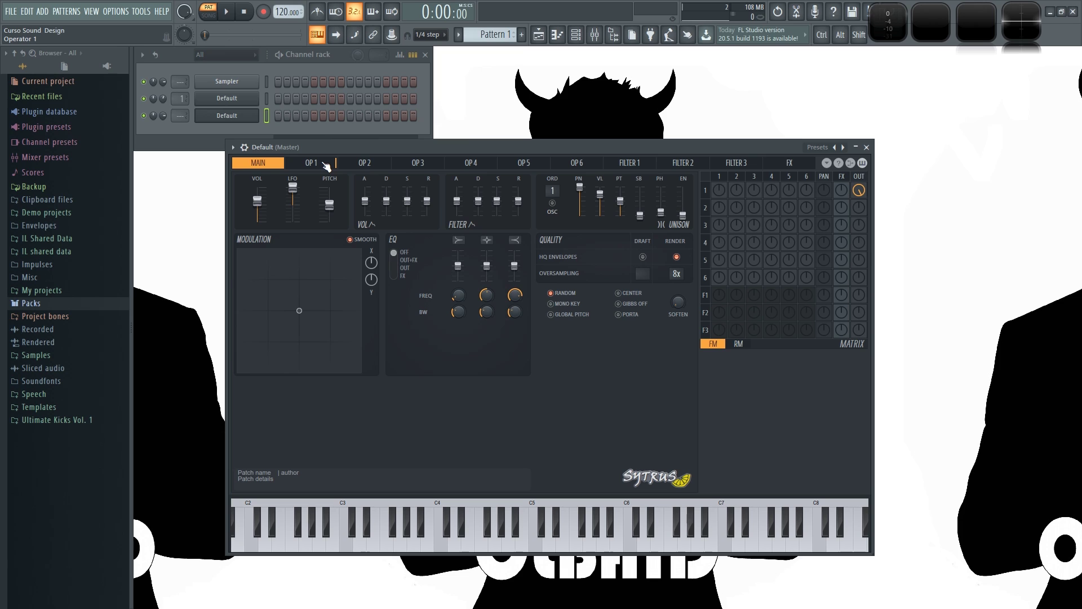
Open operator 1's panning key mapping, repositioning the Sytrus window slightly lower on the screen.
left_click(312, 163)
left_click_drag(397, 151, 381, 168)
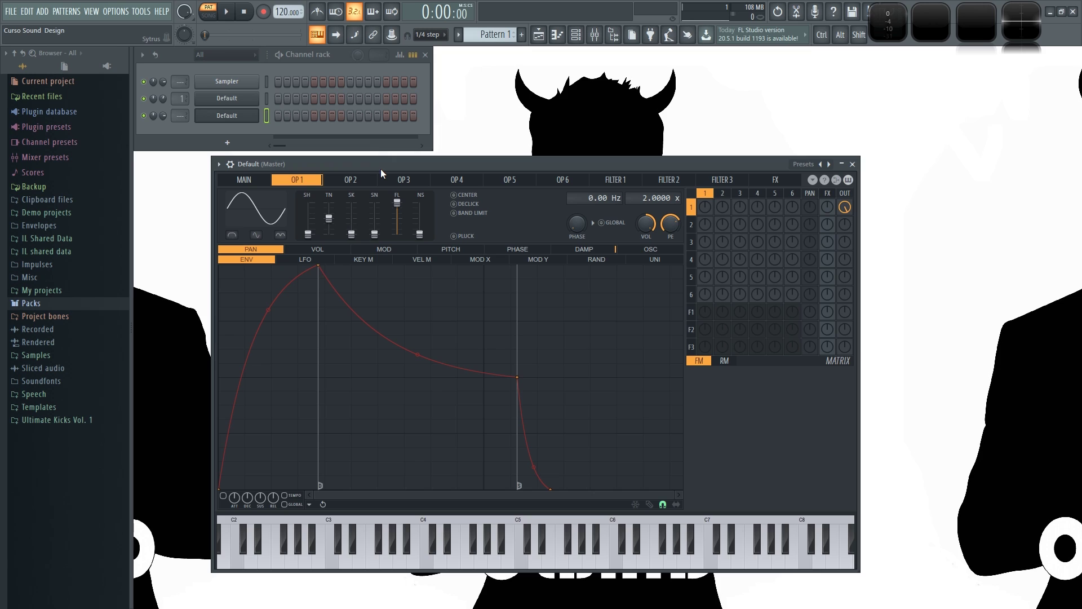
left_click(304, 262)
left_click(376, 263)
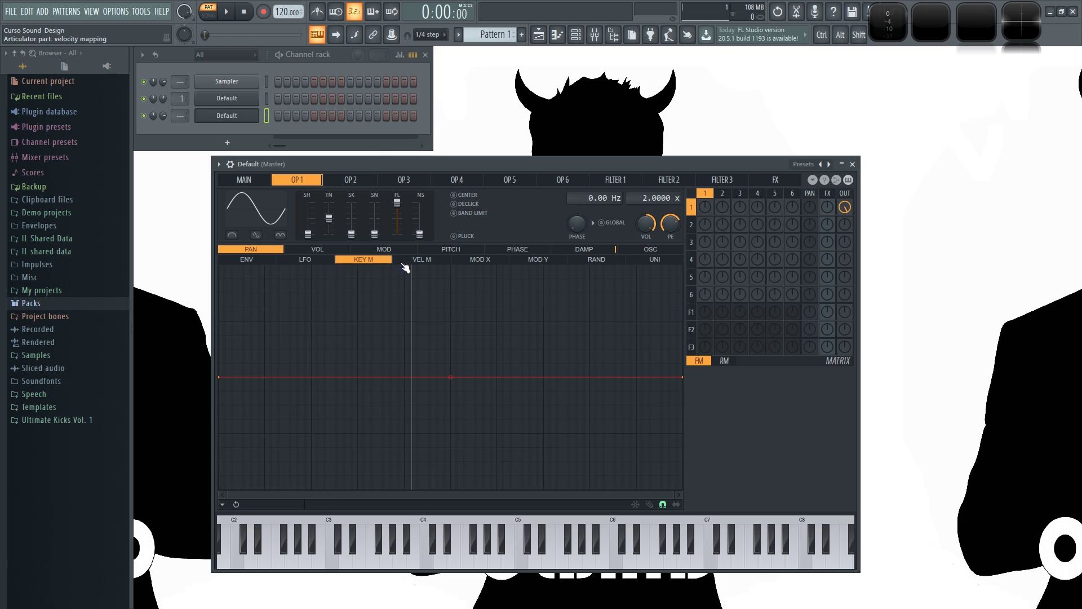
Compare operator 1's panning key mapping with its velocity mapping, ending on the key mapping.
left_click(417, 260)
left_click(369, 260)
left_click(417, 260)
left_click(371, 261)
left_click(417, 260)
left_click(372, 261)
left_click(420, 261)
left_click(382, 262)
left_click(430, 264)
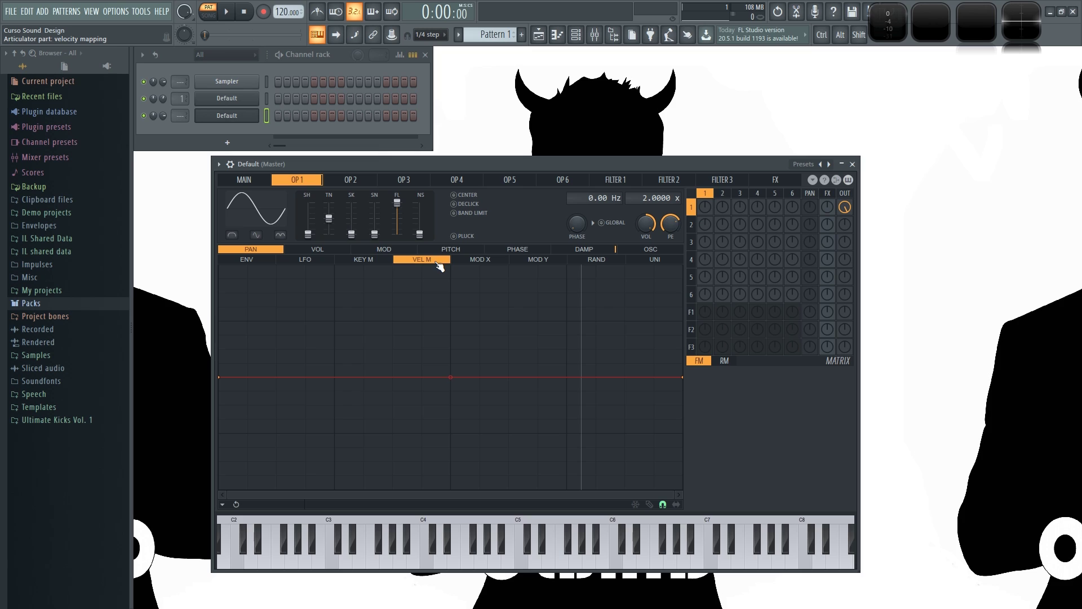
left_click(362, 264)
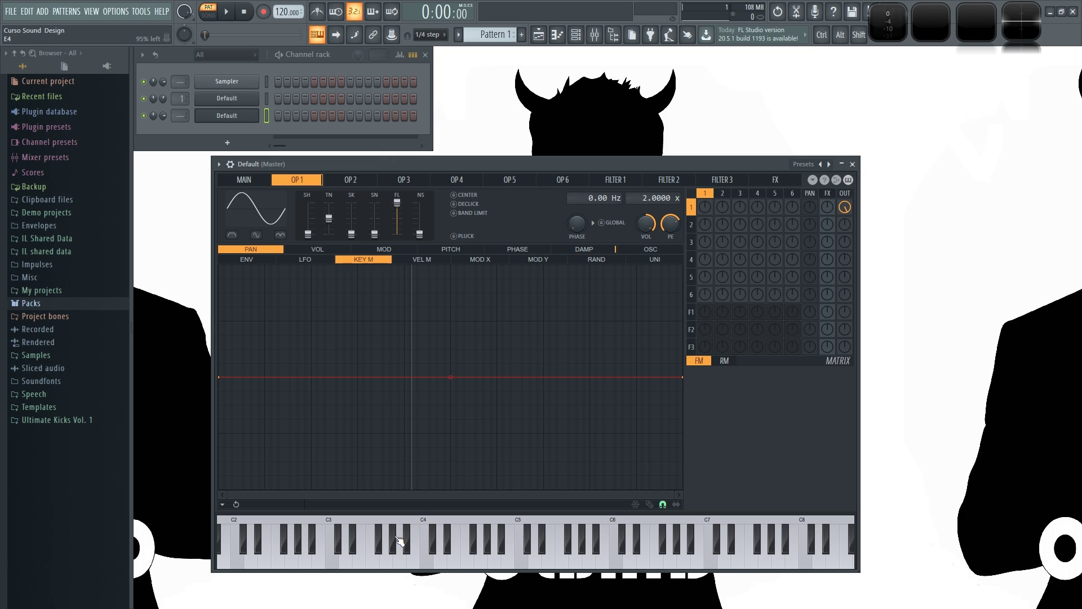
Examine how the key mapping follows low, middle and high notes on the preview keyboard.
left_click(293, 559)
left_click(540, 558)
left_click(752, 560)
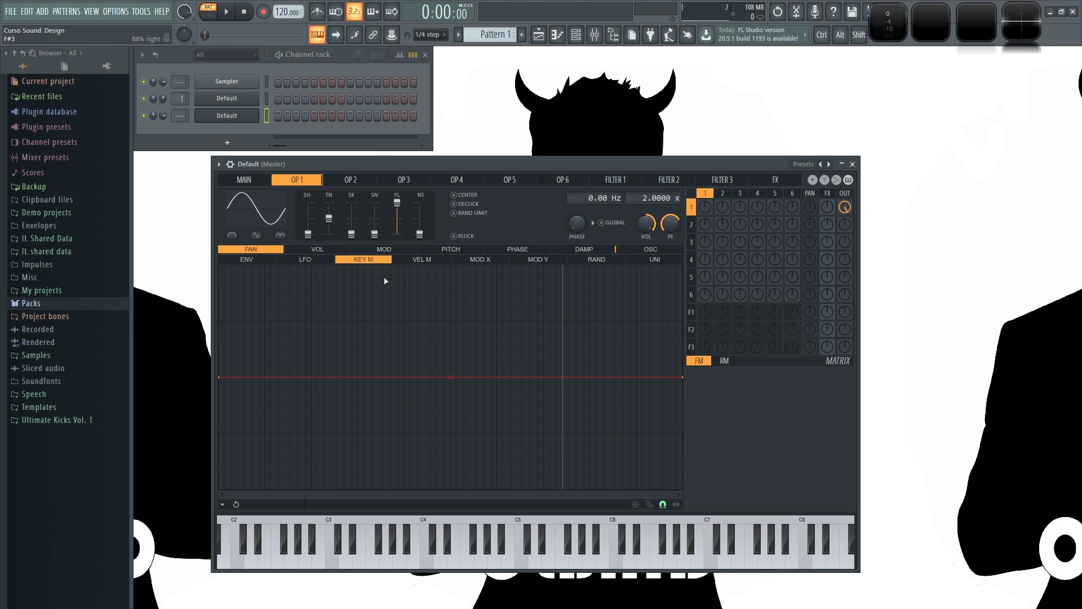
Lower the end point of operator 1's volume key mapping most of the way and audition notes across the keyboard.
left_click(324, 252)
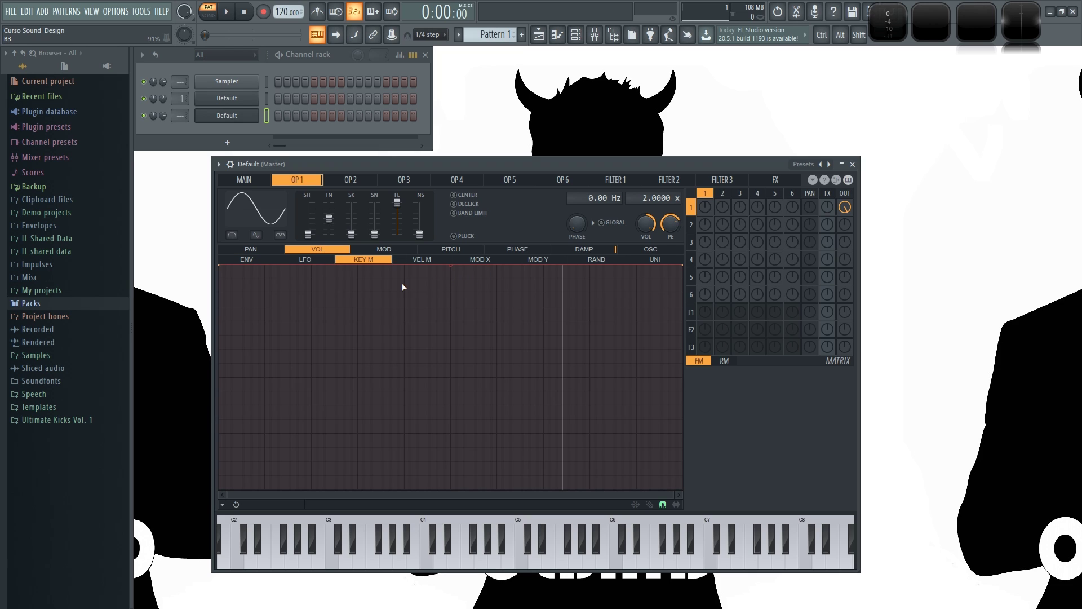
left_click_drag(681, 266, 684, 449)
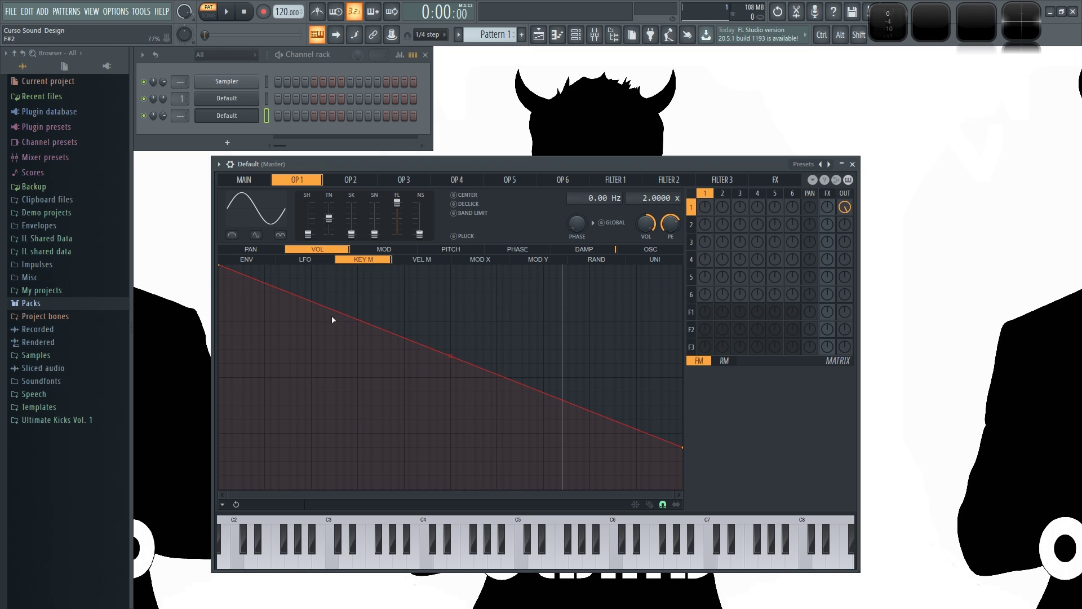
left_click_drag(420, 566, 231, 569)
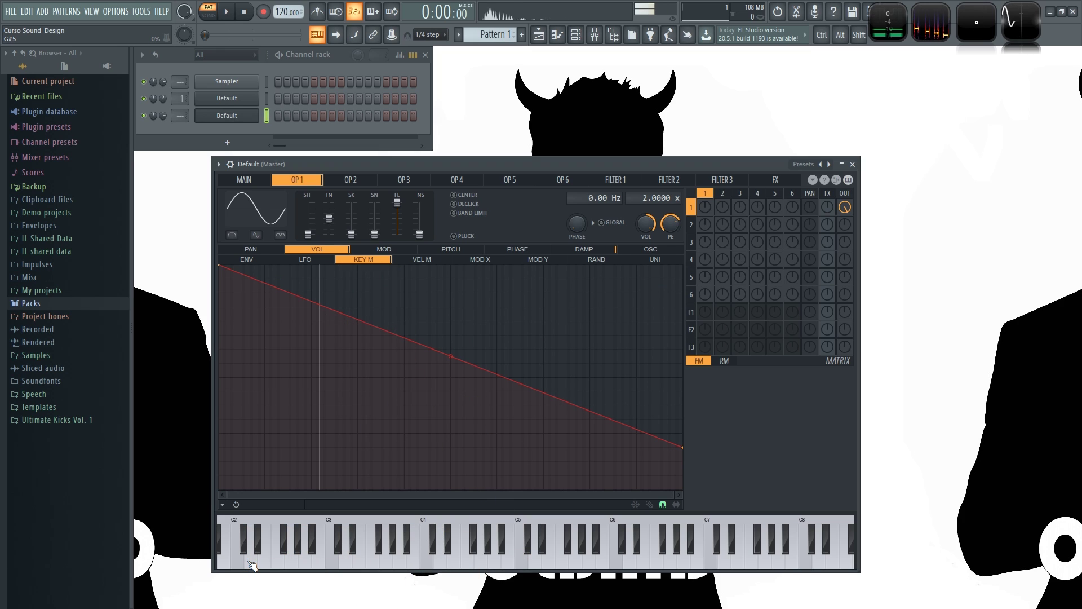
left_click_drag(228, 568, 827, 539)
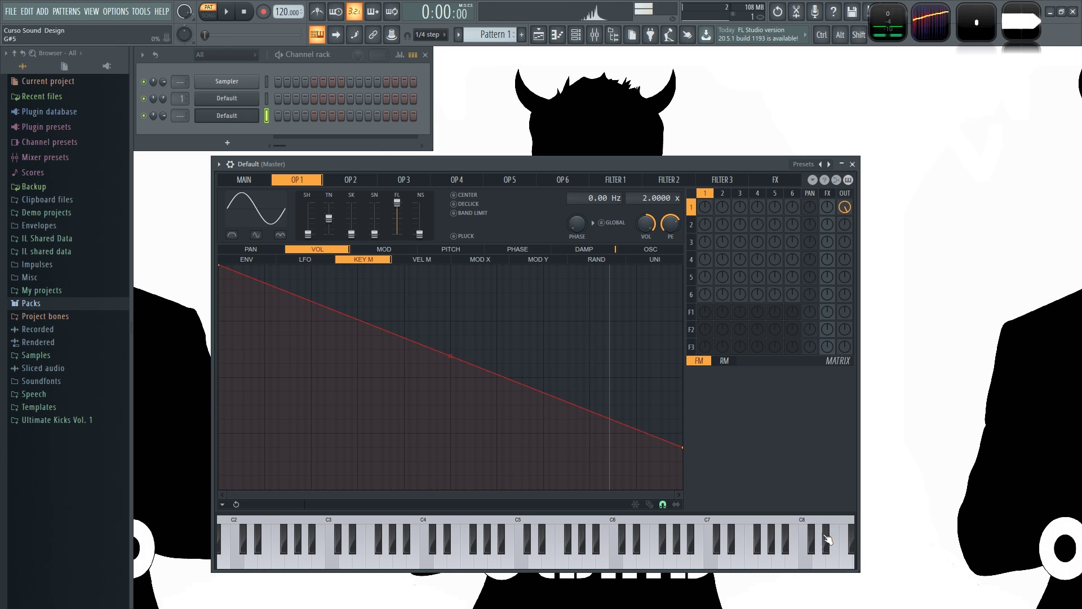
Lower the volume key mapping's end point to zero, bend the curve slightly downward and audition low to high notes.
left_click_drag(682, 447, 684, 490)
left_click_drag(451, 377, 450, 390)
left_click_drag(338, 561, 848, 562)
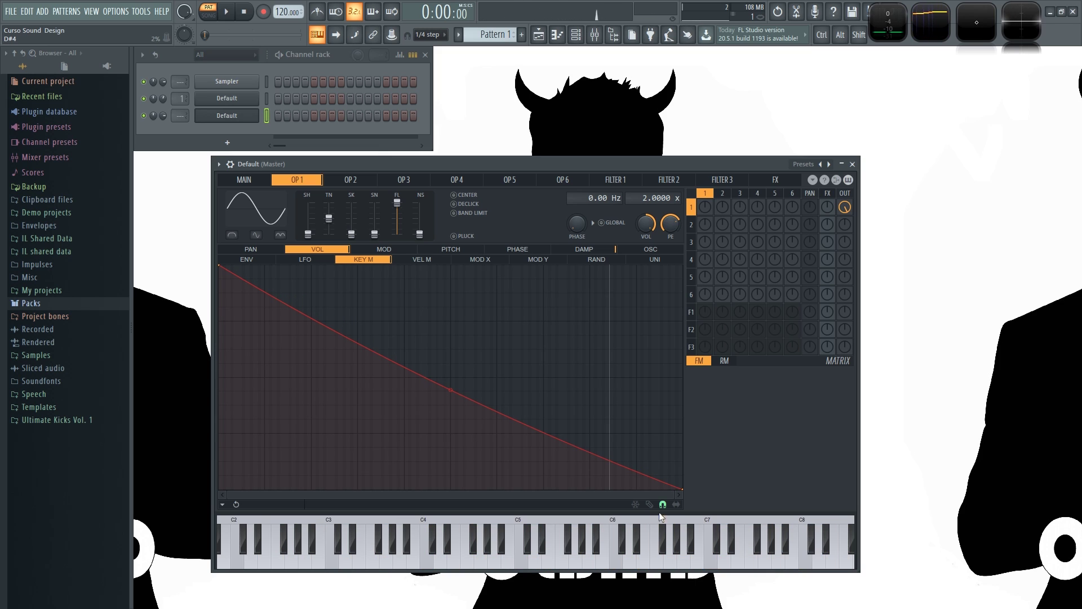
Place a 0% point at G#6 on the volume key mapping and audition notes across the keyboard.
left_click_drag(449, 392, 525, 505)
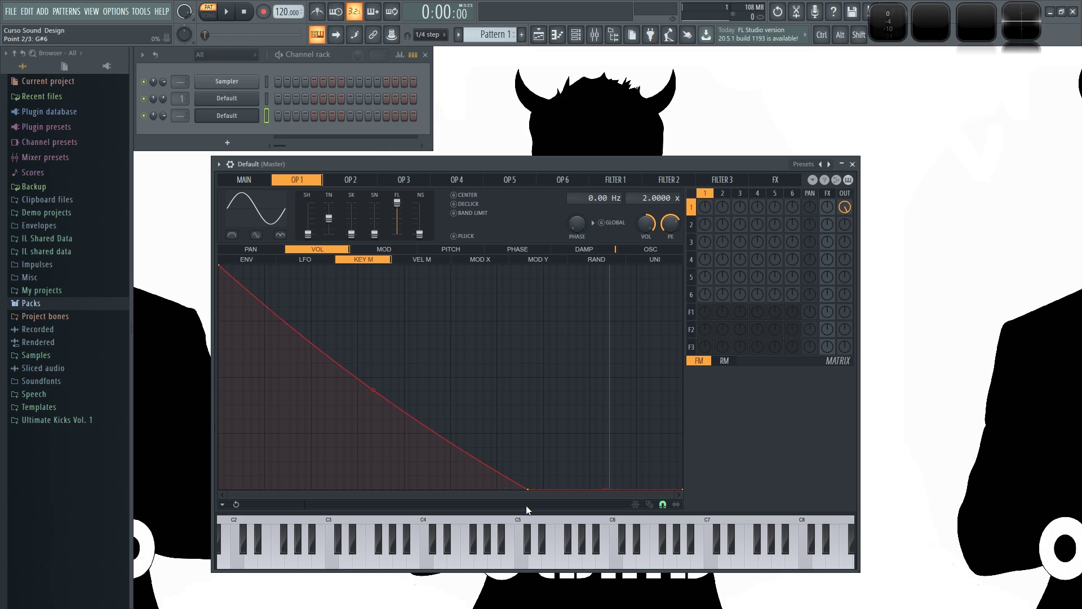
left_click_drag(289, 550, 710, 562)
Delete the added point from the volume key mapping and raise its end point back to the maximum.
right_click(527, 488)
left_click(547, 408)
left_click_drag(682, 488, 696, 251)
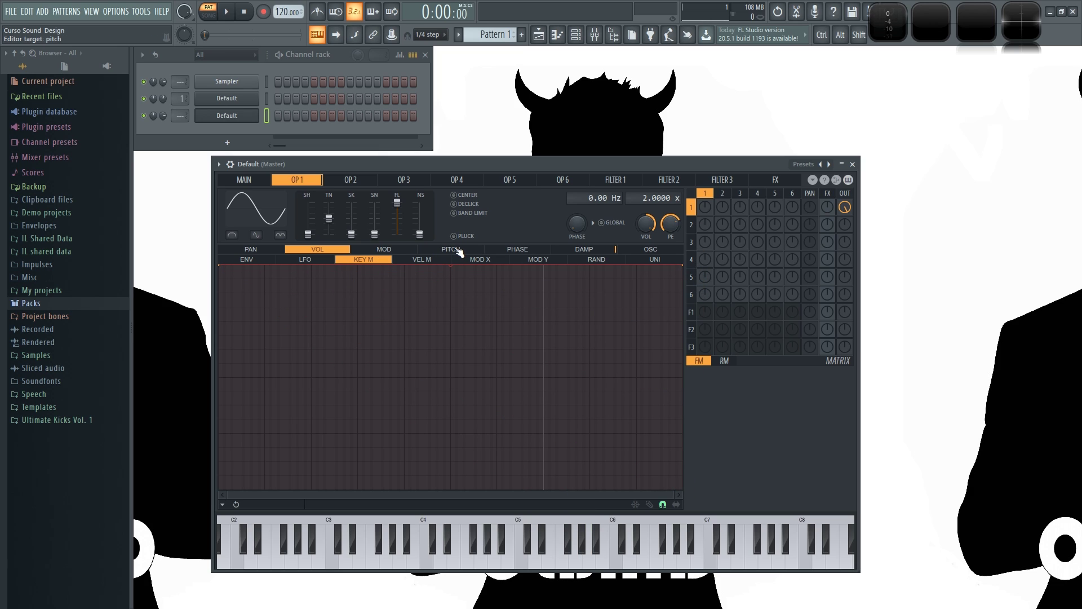
Show operator 1's pitch key mapping and audition several notes around the middle of the keyboard.
left_click(453, 249)
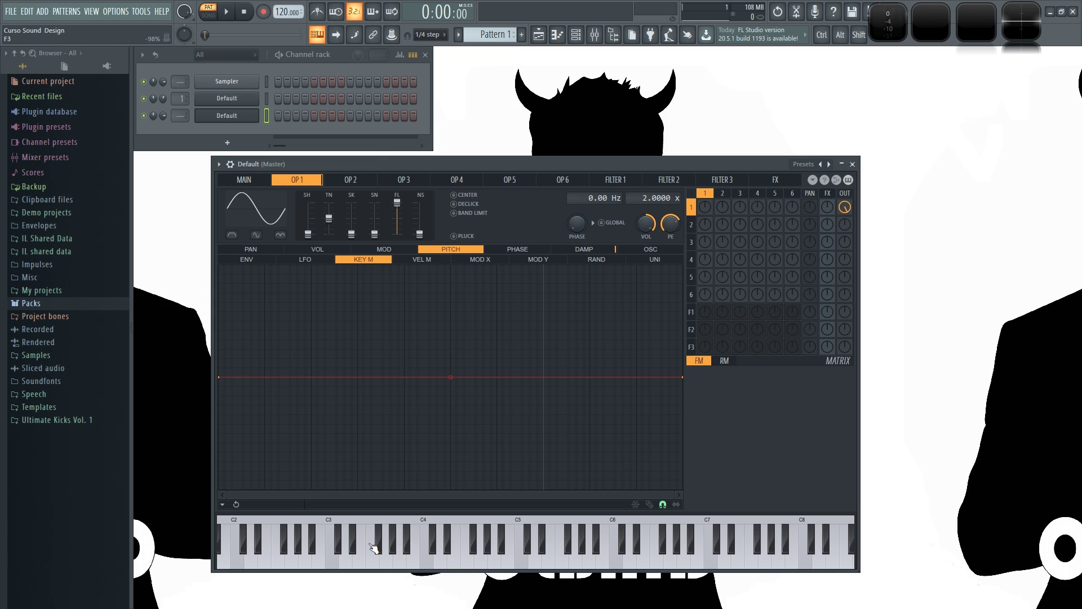
left_click(401, 564)
left_click(506, 566)
left_click(564, 566)
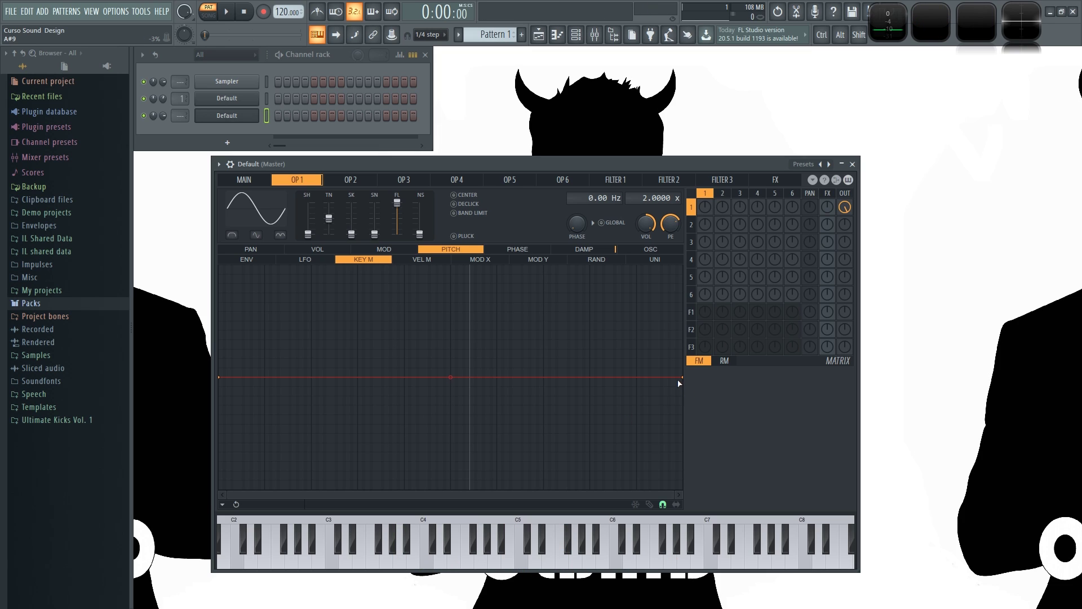
Shape the pitch key mapping to stay flat to mid-range, fall to -100% at C7 and stay there to the end.
left_click_drag(681, 377, 690, 489)
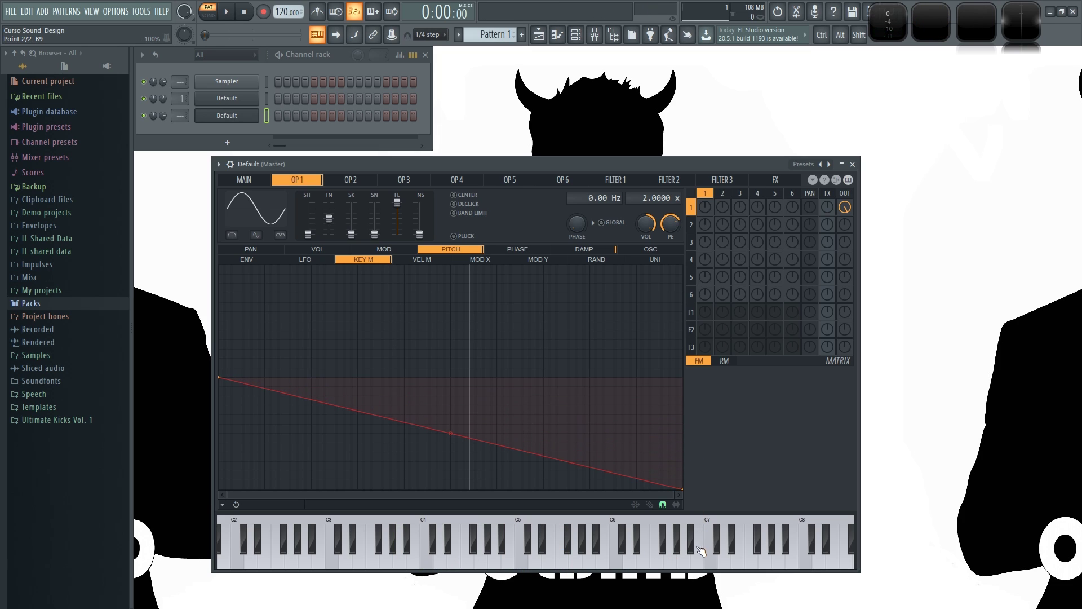
right_click(449, 376)
right_click(547, 486)
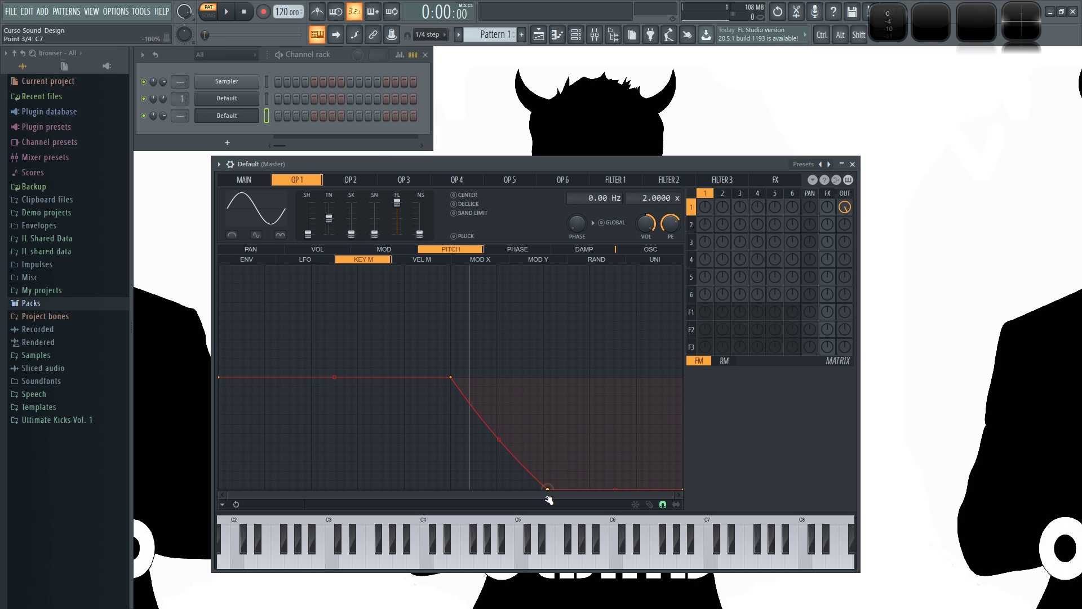
Audition notes from the middle to the top of the keyboard to hear the falling pitch mapping.
left_click_drag(403, 558, 723, 566)
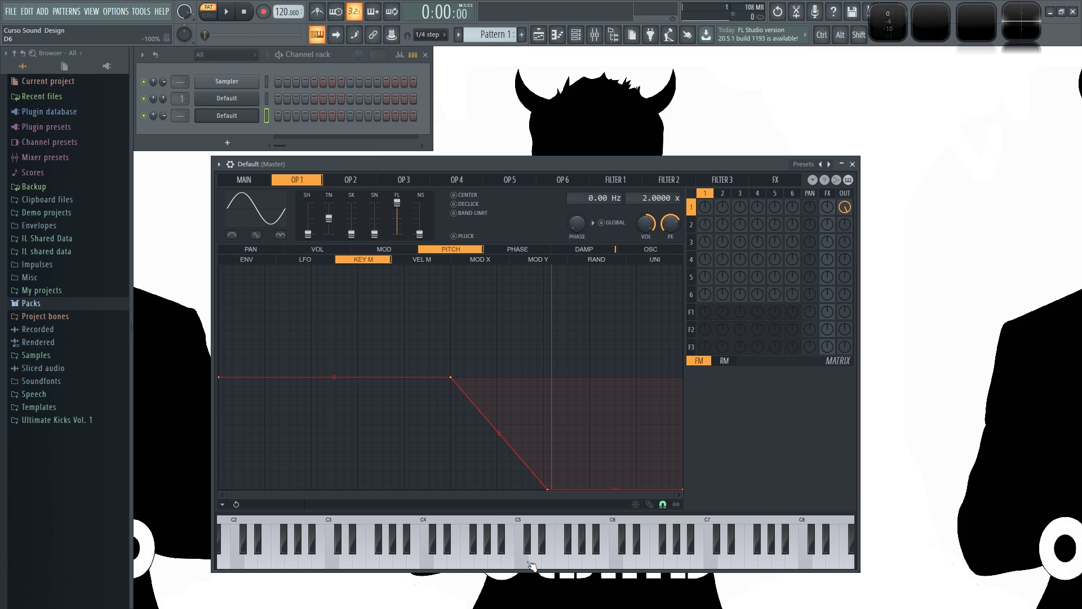
left_click_drag(528, 566, 544, 560)
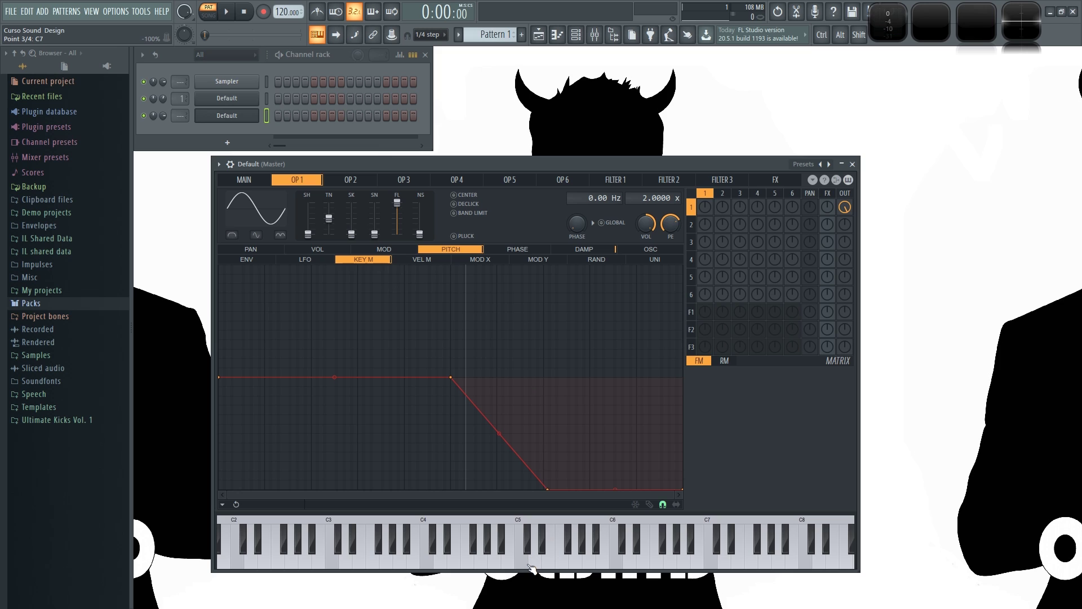
left_click_drag(531, 566, 849, 565)
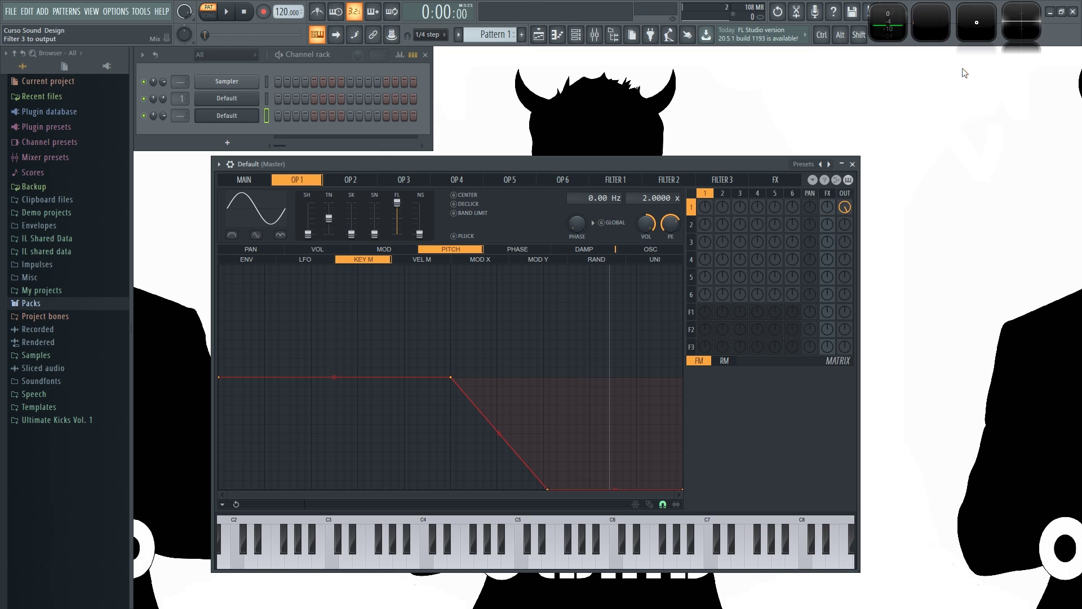
Enlarge the Wave Candy spectrum display and play C7 and higher notes to examine their frequencies.
right_click(973, 28)
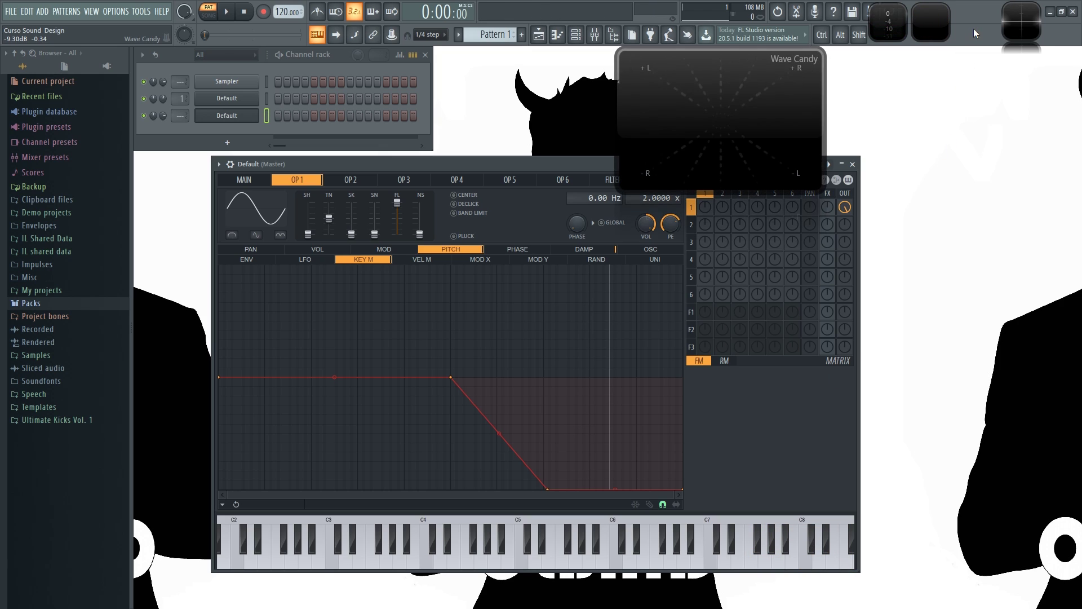
left_click(780, 93)
left_click(929, 22)
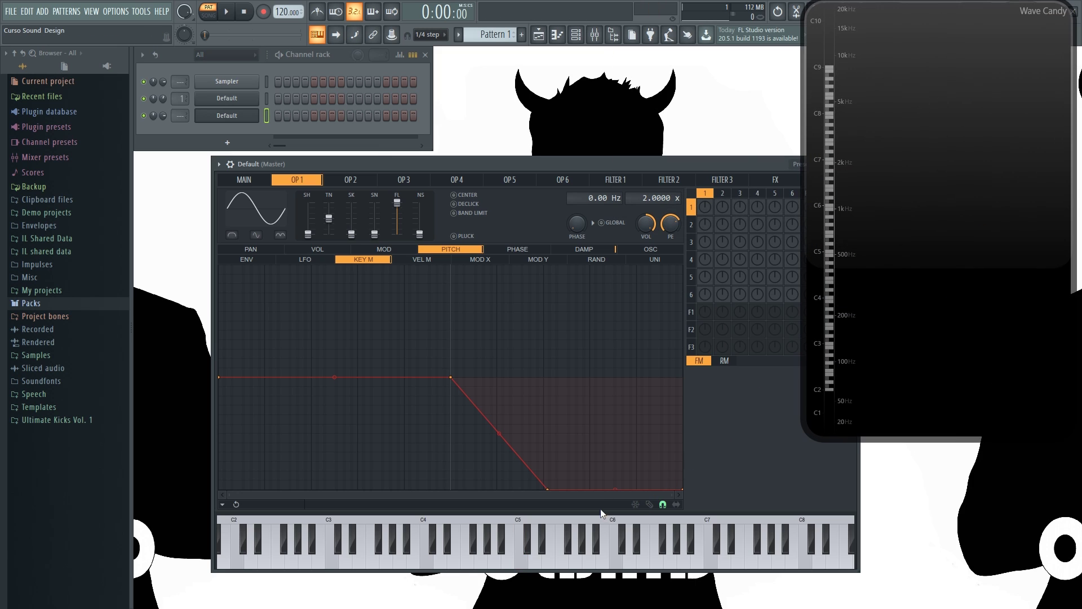
left_click(711, 563)
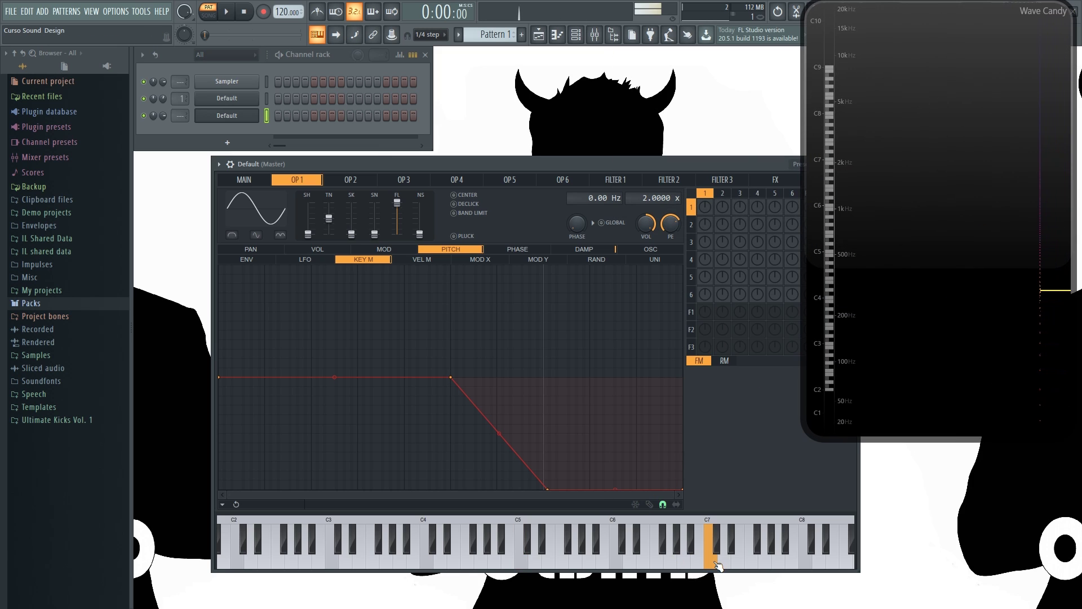
left_click(766, 564)
left_click(808, 564)
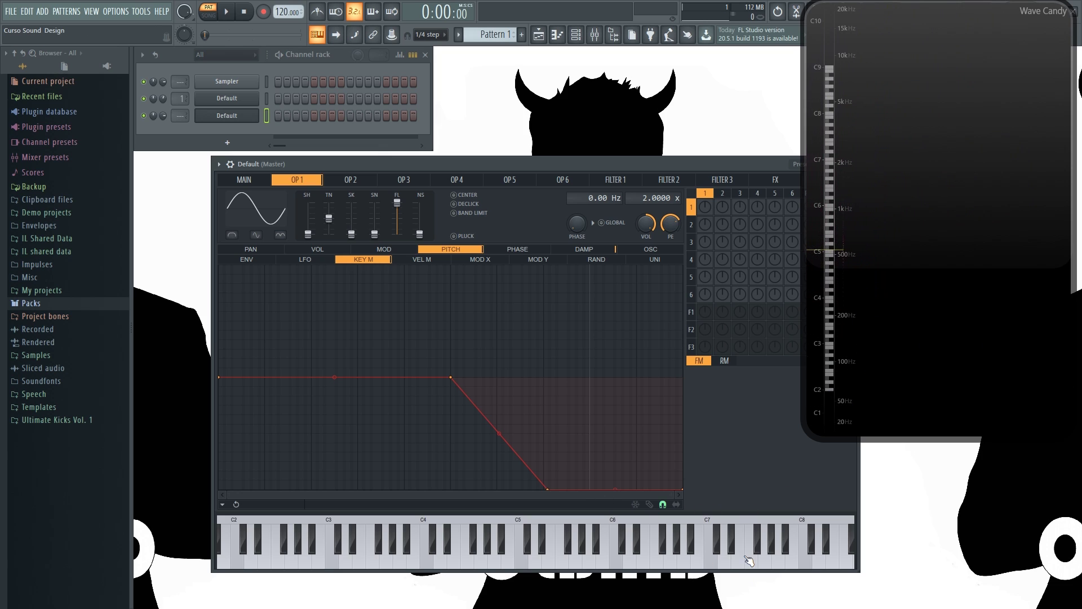
Flatten the pitch key mapping by deleting both added points and returning the end point to 0%.
right_click(550, 488)
left_click(567, 418)
right_click(682, 487)
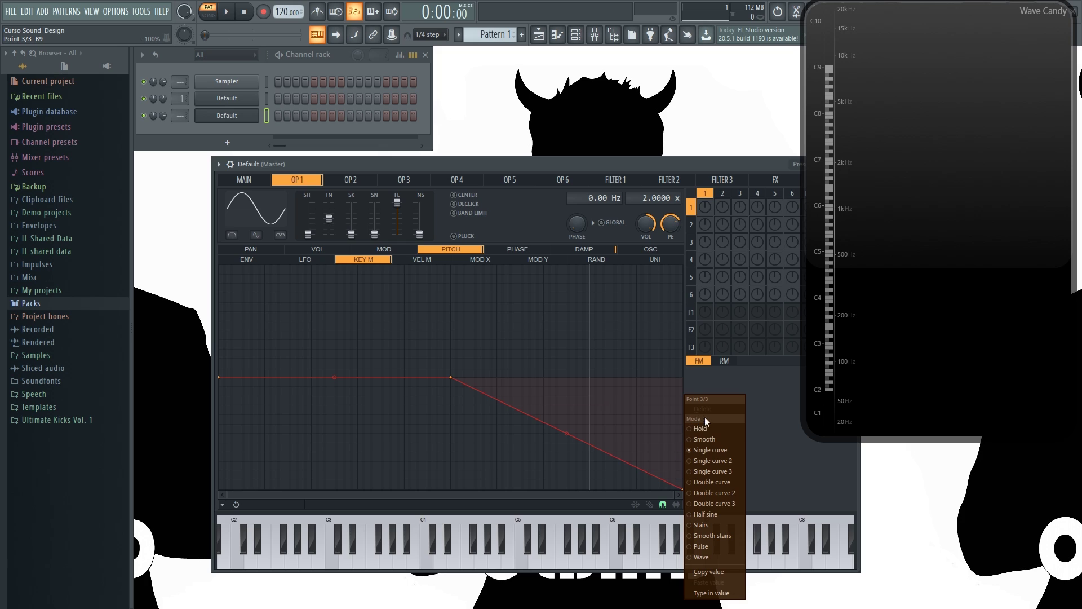
left_click(504, 426)
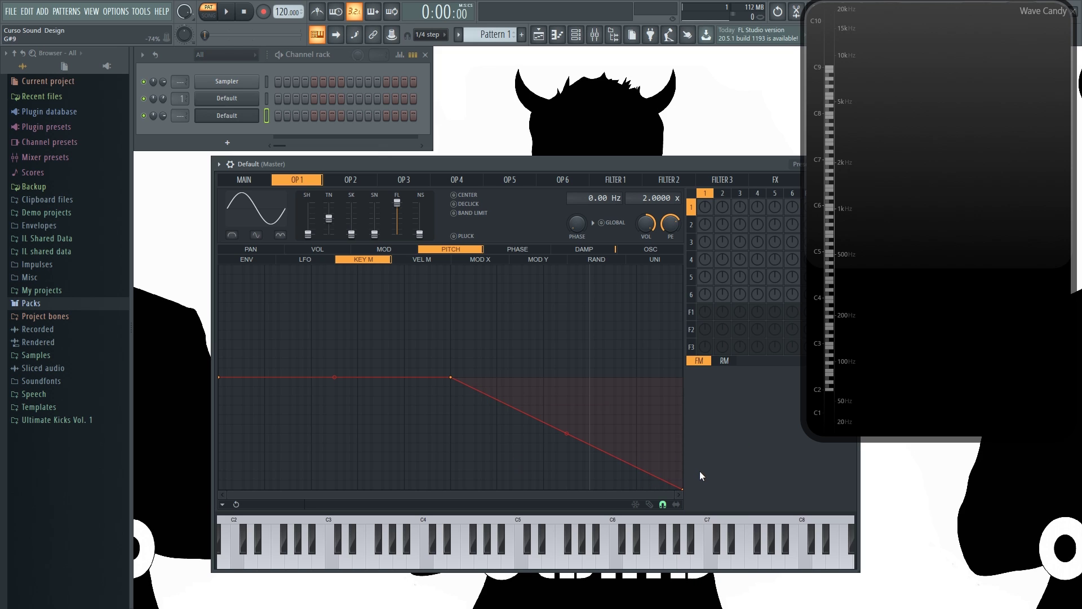
left_click_drag(684, 488, 685, 377)
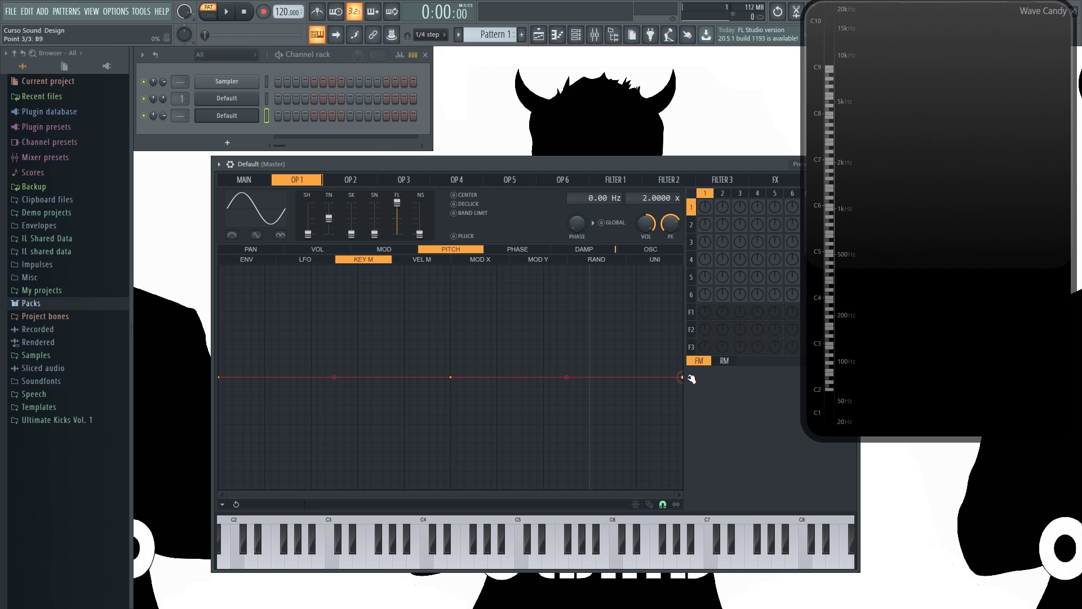
right_click(451, 378)
left_click(467, 389)
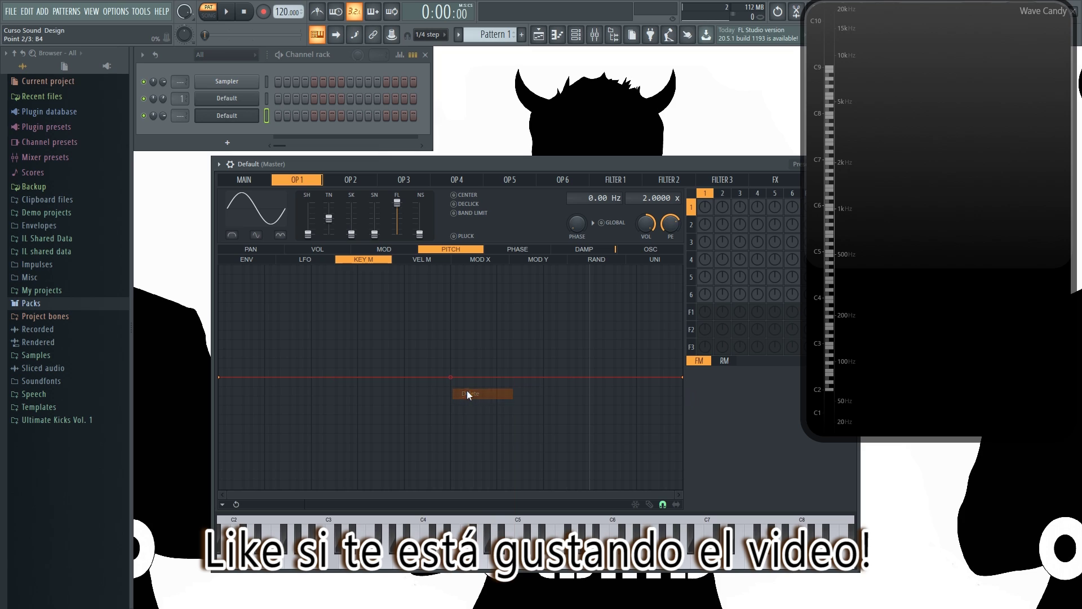
Show operator 1's pitch velocity mapping and play C5 repeatedly at soft and hard velocities to examine the response.
left_click(426, 264)
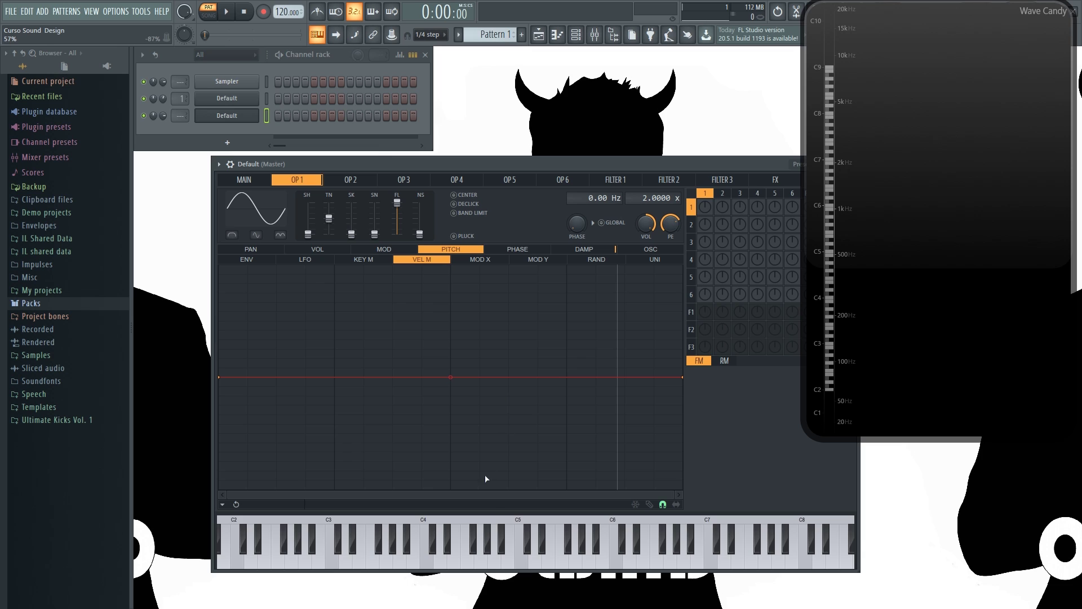
left_click(523, 533)
left_click(523, 533)
left_click(524, 562)
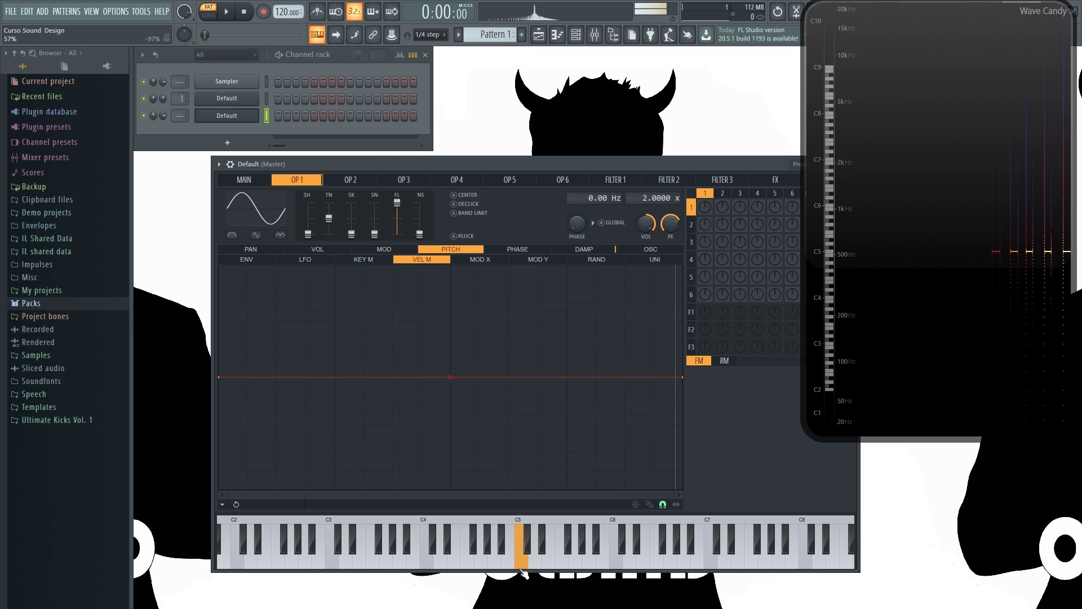
left_click(523, 533)
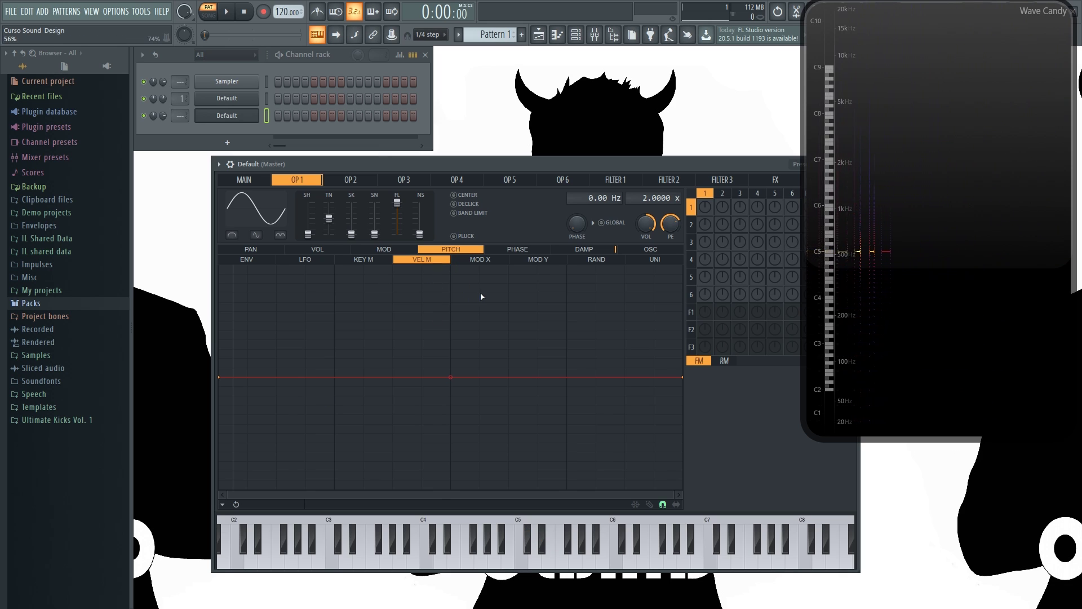
left_click(521, 532)
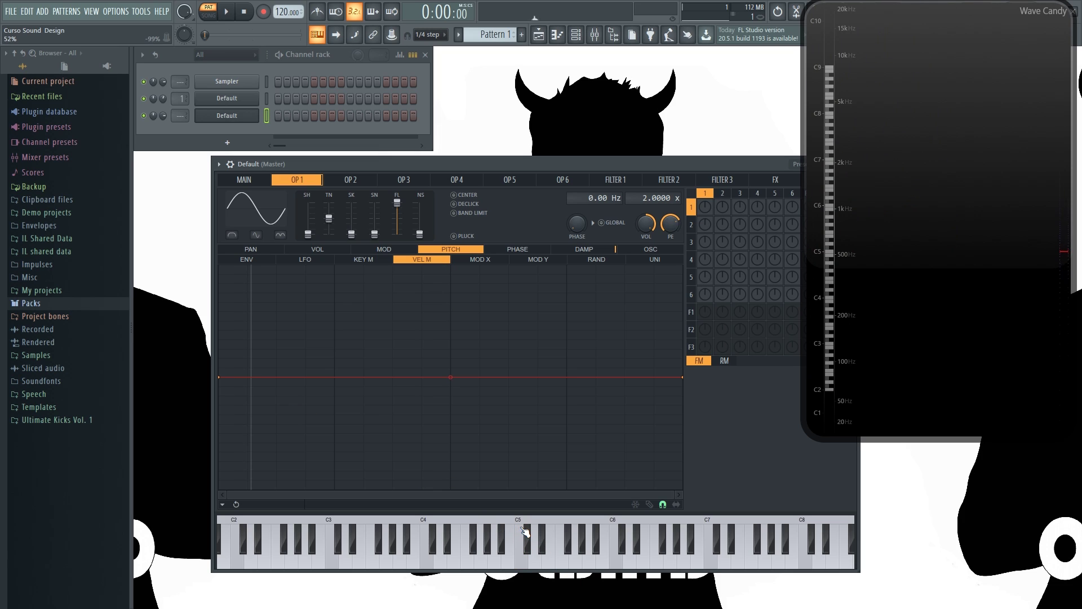
left_click(523, 532)
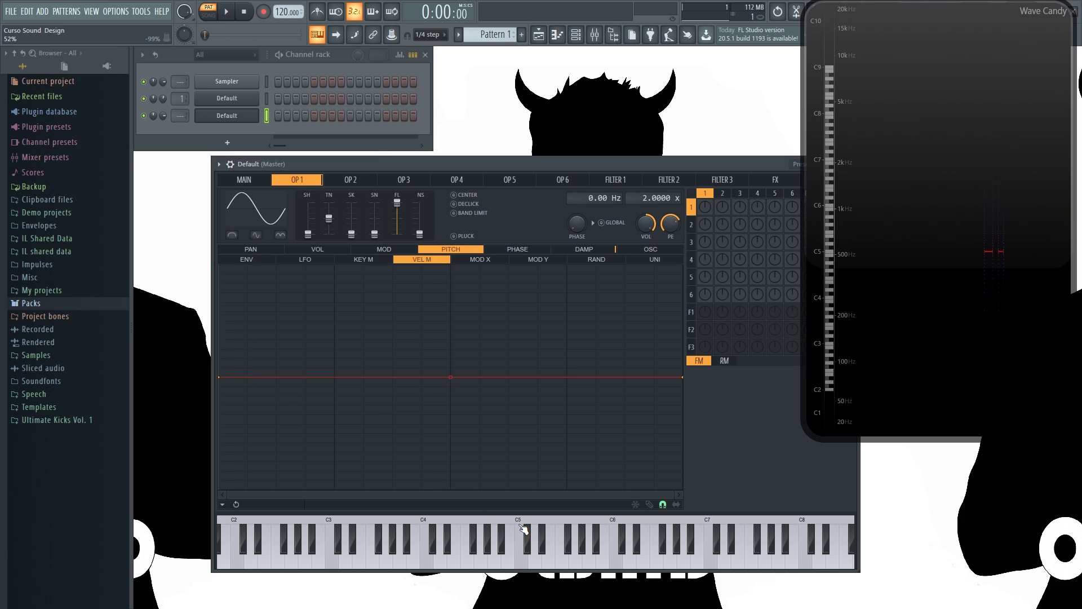
left_click(522, 530)
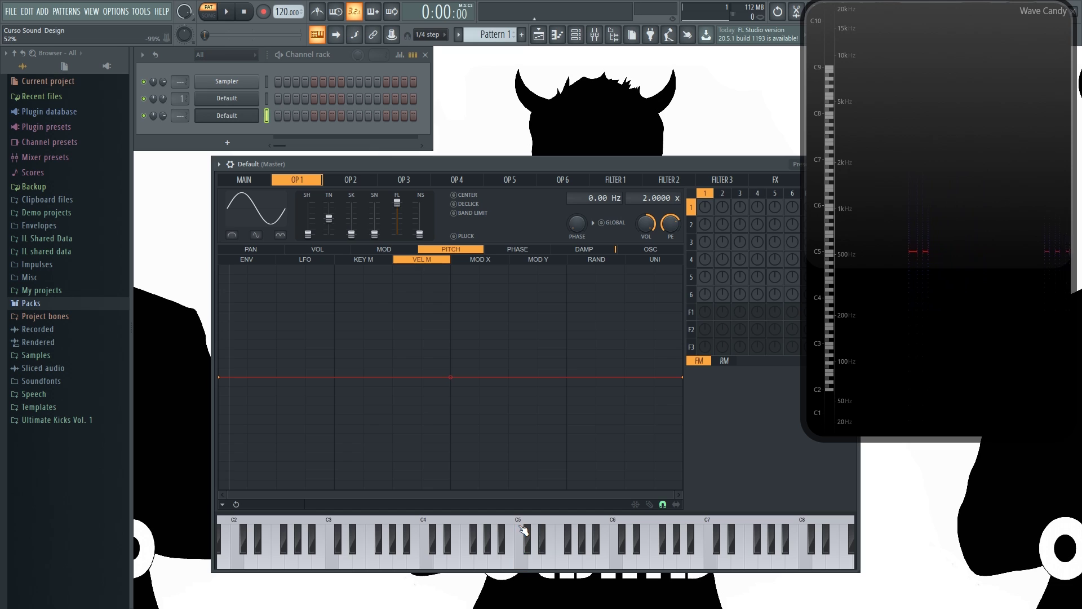
left_click(523, 543)
left_click(524, 564)
left_click(523, 567)
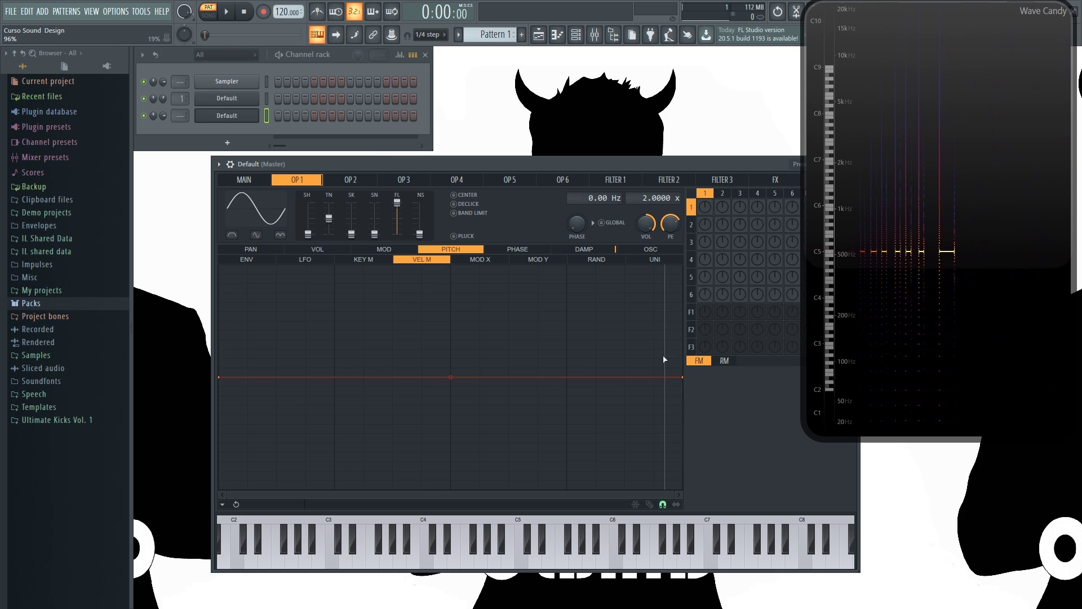
Raise the end point of operator 1's pitch velocity mapping to the maximum.
left_click_drag(683, 377, 685, 258)
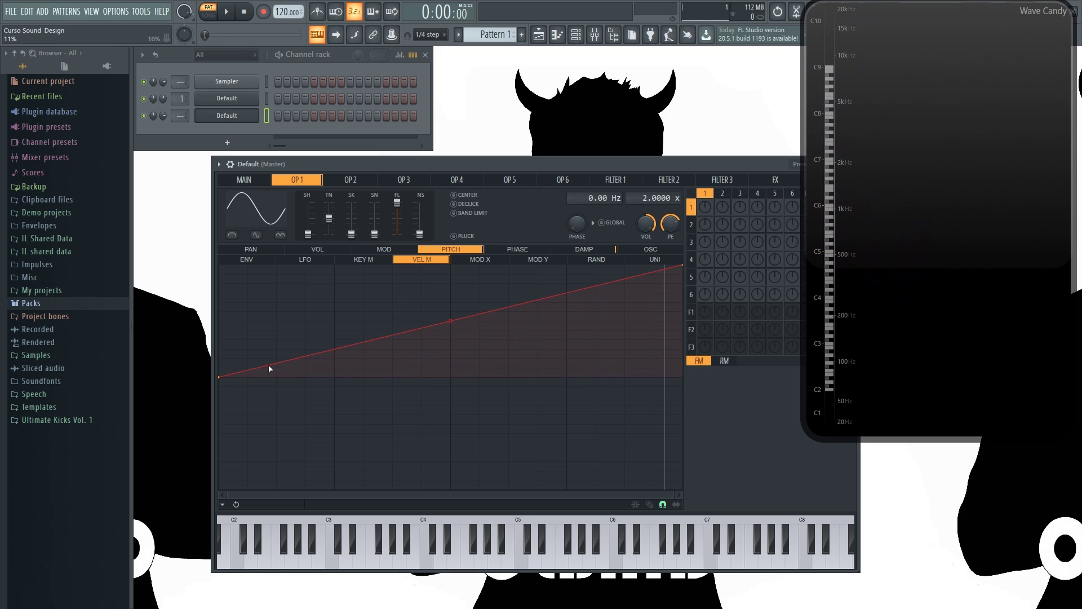
Lower the start point of the pitch velocity mapping to the minimum and play C5 at soft and hard velocities to examine the pitch.
left_click_drag(224, 379, 201, 489)
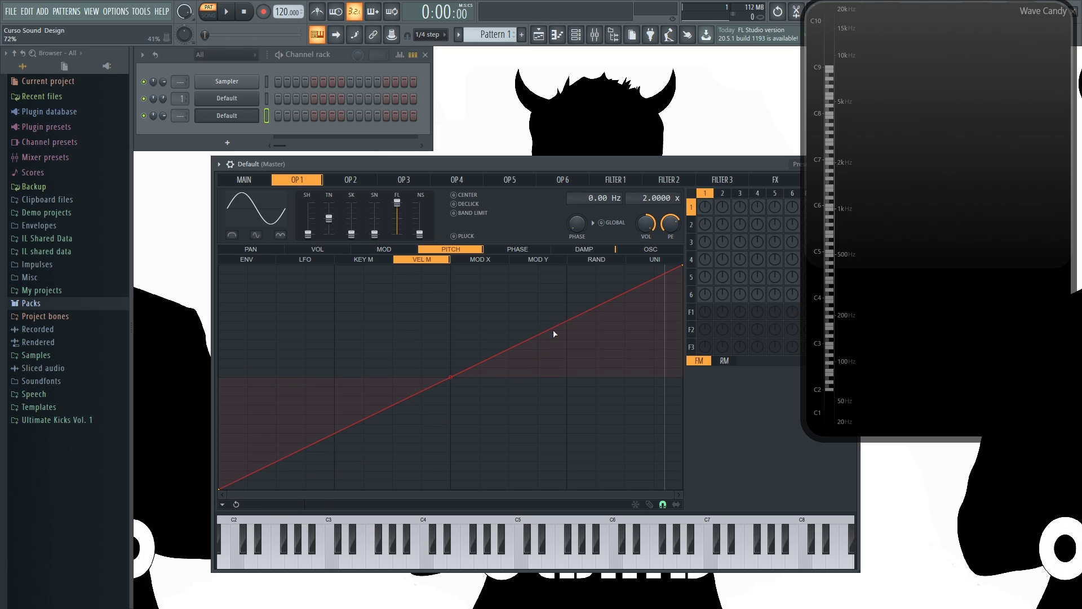
left_click(522, 533)
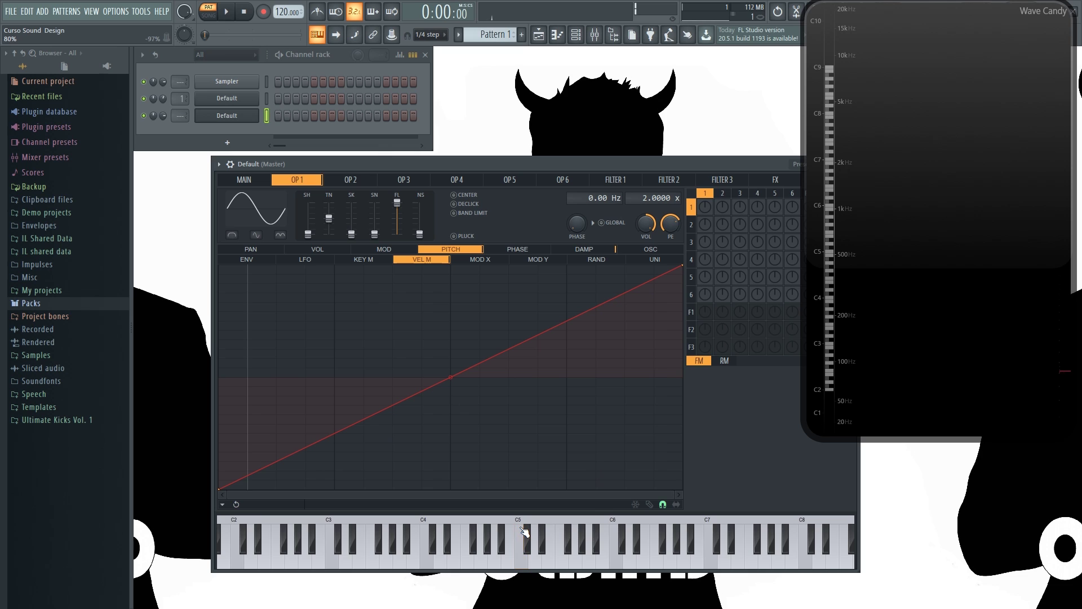
left_click(523, 550)
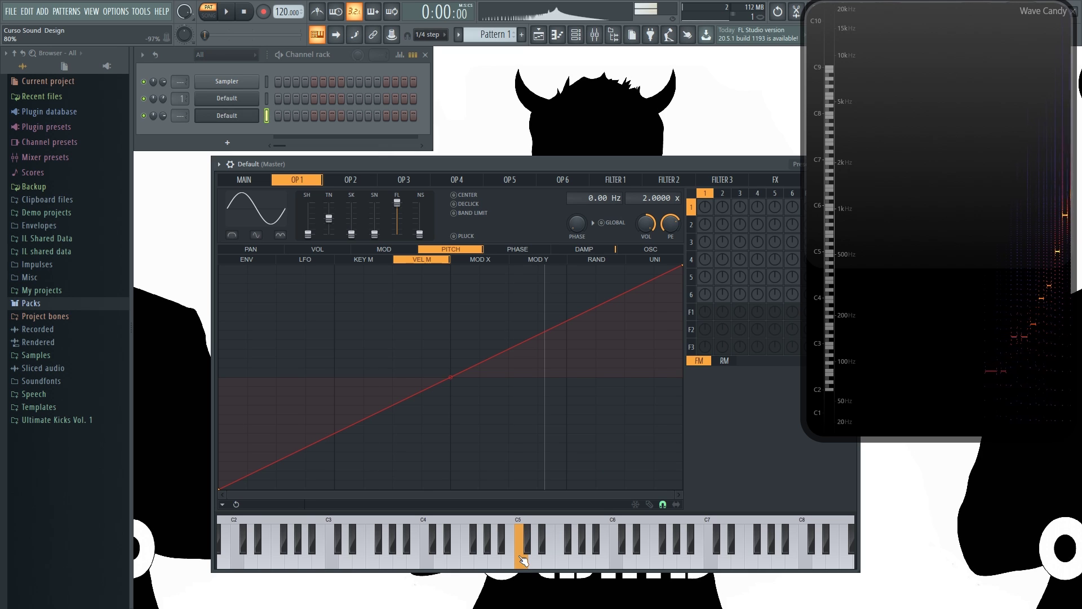
left_click(522, 544)
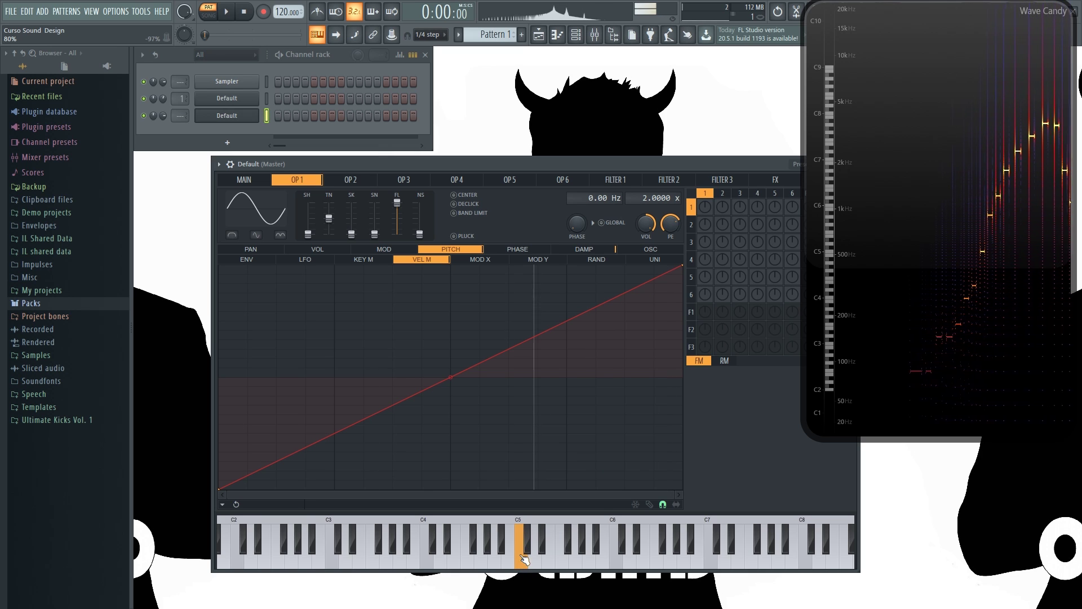
left_click(524, 535)
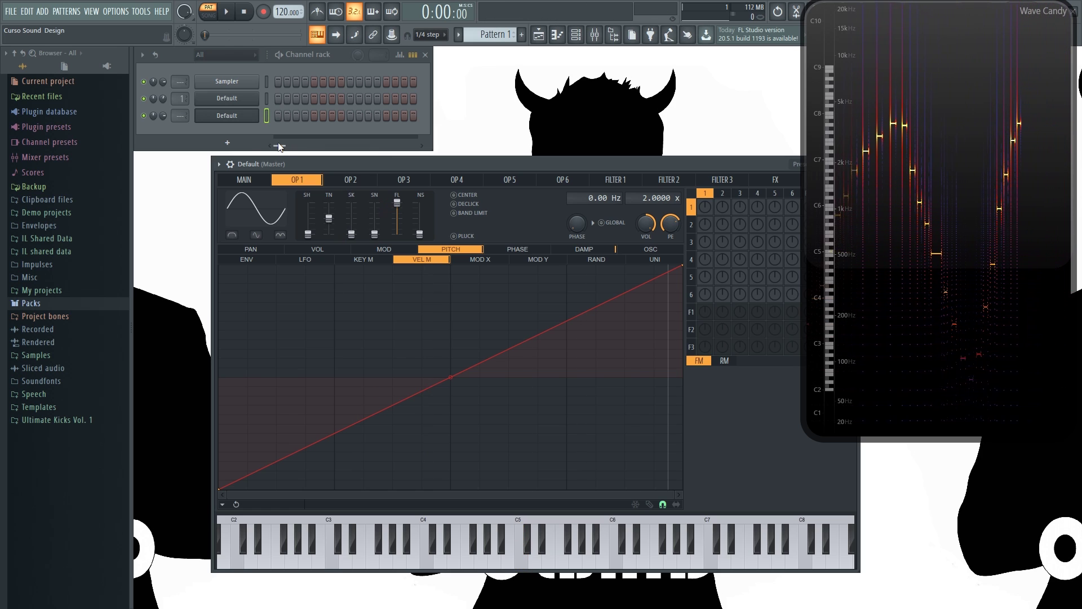
Open the selected Sytrus channel's piano roll and add a one-step C5 note at the start of the pattern.
right_click(257, 115)
left_click(283, 117)
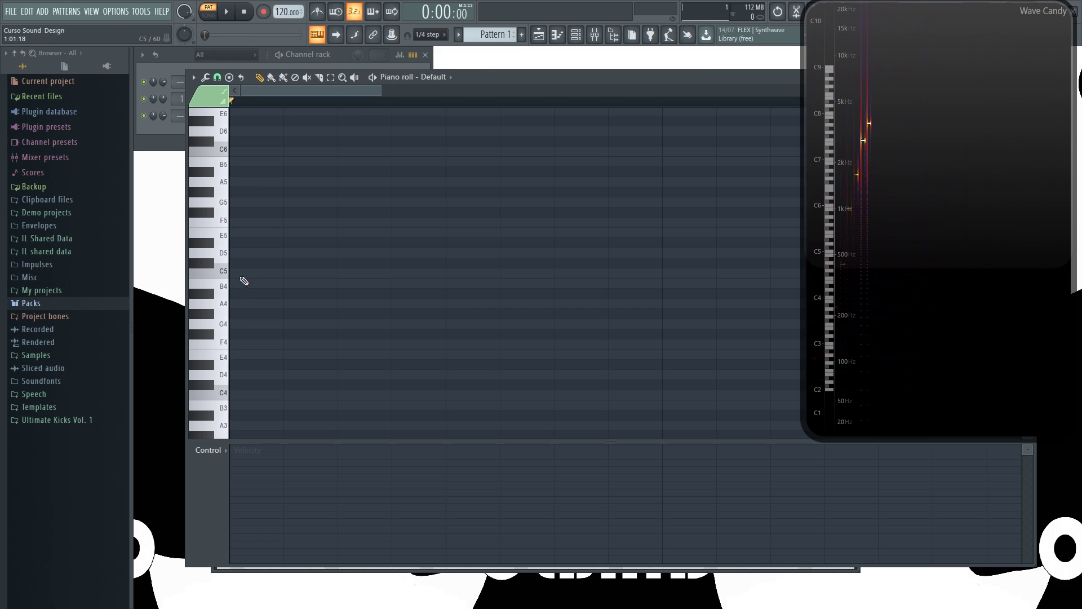
left_click(241, 272)
left_click_drag(337, 273, 282, 276)
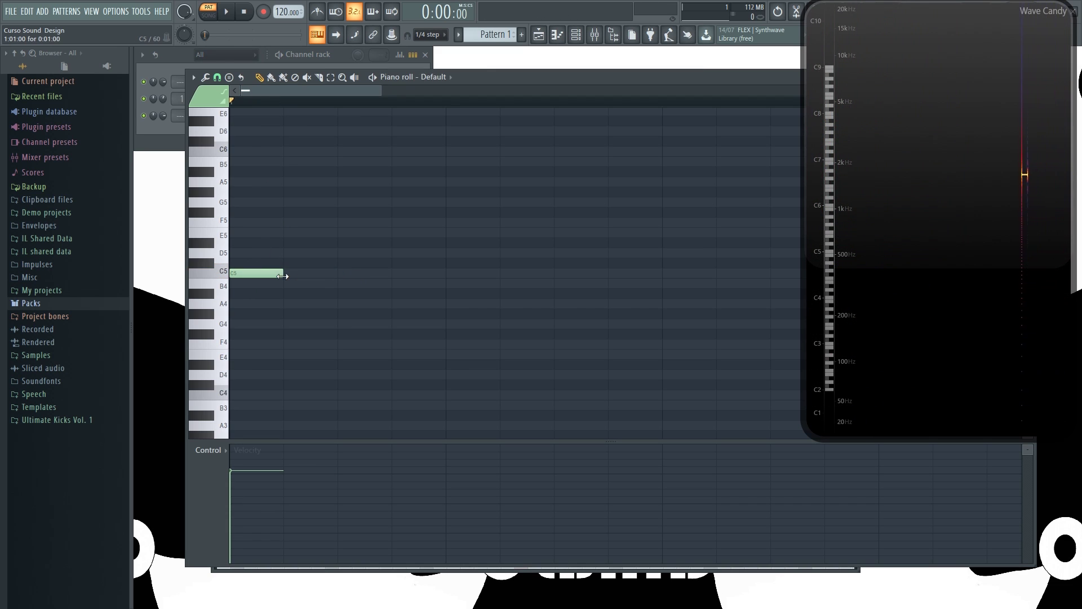
Add three more C5 notes after the first one in the piano roll, leaving a one-step gap between notes.
left_click(336, 62)
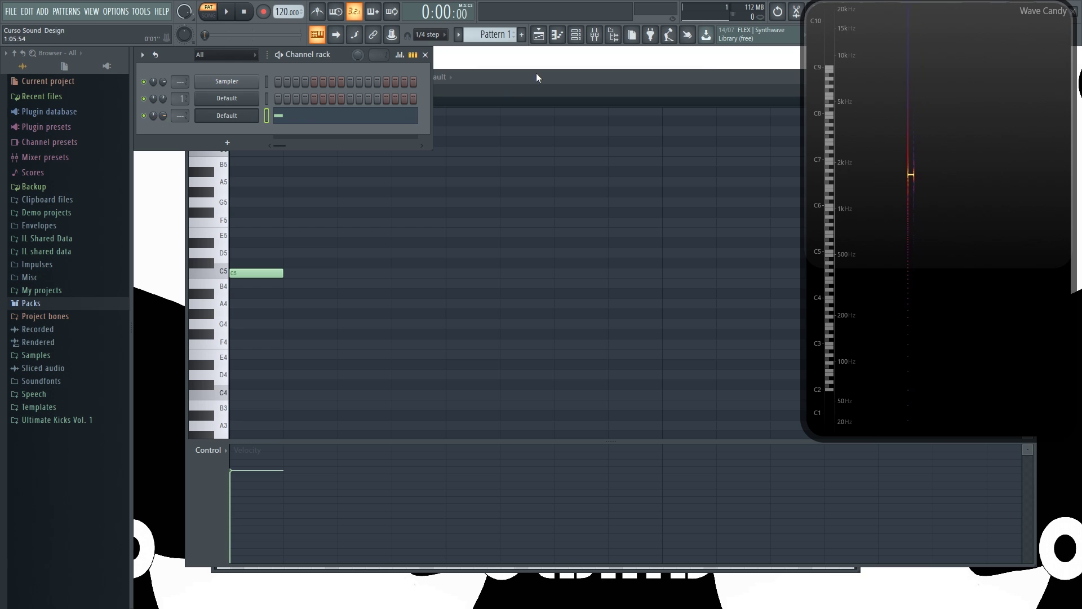
left_click(495, 77)
left_click(338, 273)
left_click(448, 274)
left_click(557, 274)
Select the four C5 notes, ramp their velocities from low to high, and play the pattern to hear the pitch change.
left_click_drag(634, 308, 191, 220, "ctrl")
left_click_drag(224, 555, 599, 479)
key("space")
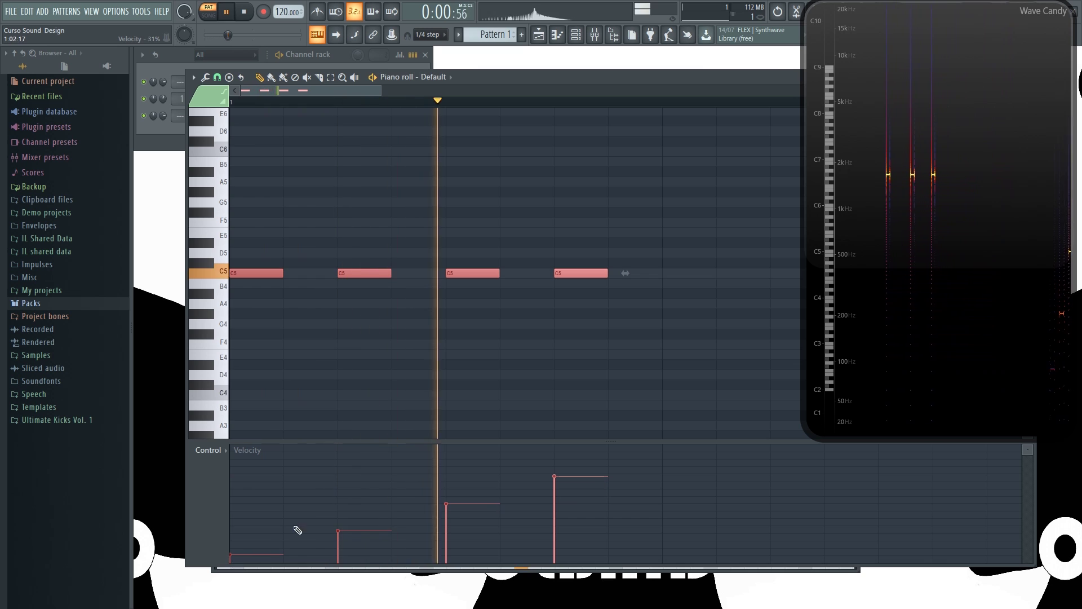
left_click_drag(229, 536, 568, 475)
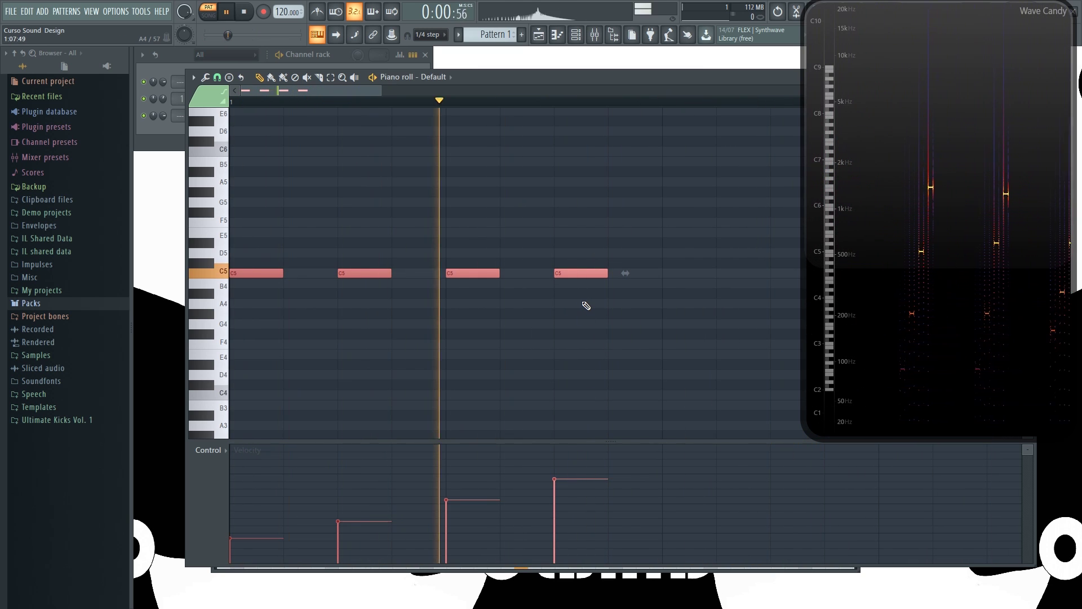
key("space")
Delete all four C5 notes from the piano roll and bring the Sytrus window back up.
right_click(581, 273)
right_click(472, 272)
right_click(364, 272)
right_click(265, 273)
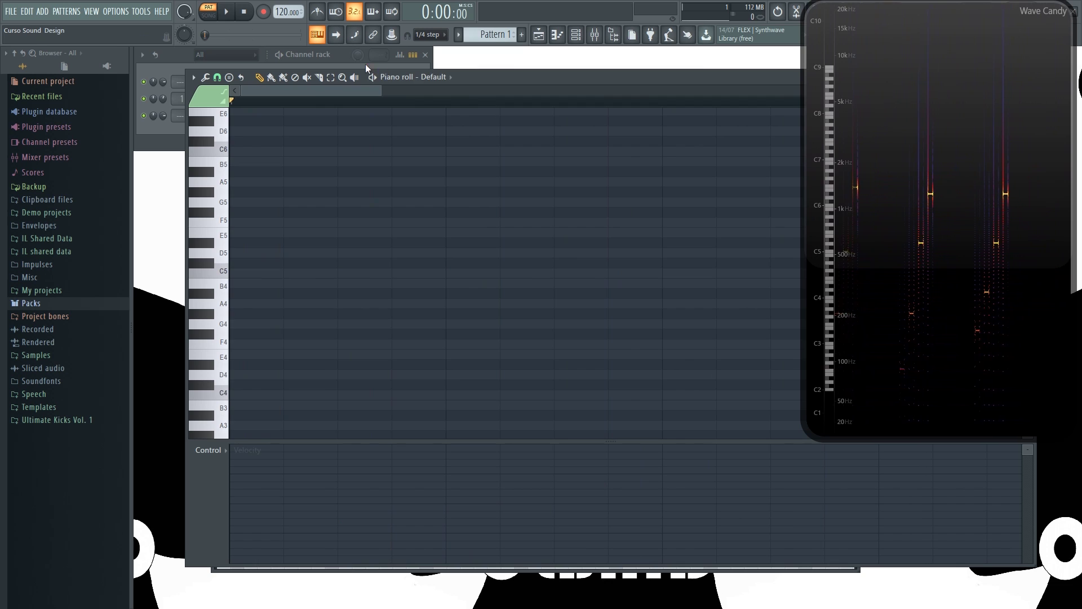
left_click(344, 56)
left_click(228, 104)
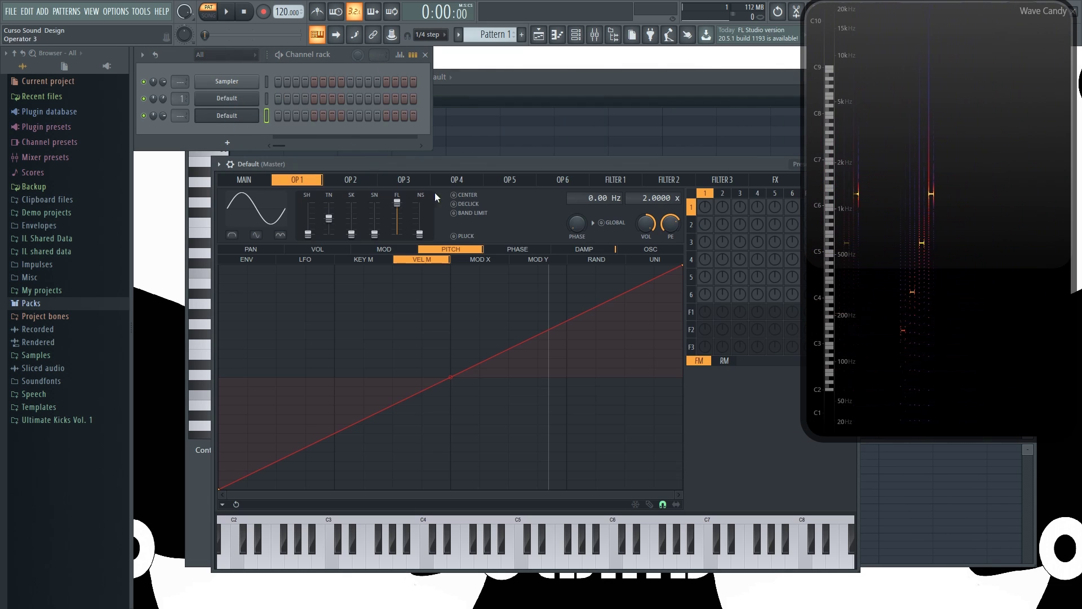
Switch between operator 1's pitch key mapping and velocity mapping to compare the two curves.
left_click(366, 260)
left_click(414, 259)
left_click(370, 259)
left_click(424, 260)
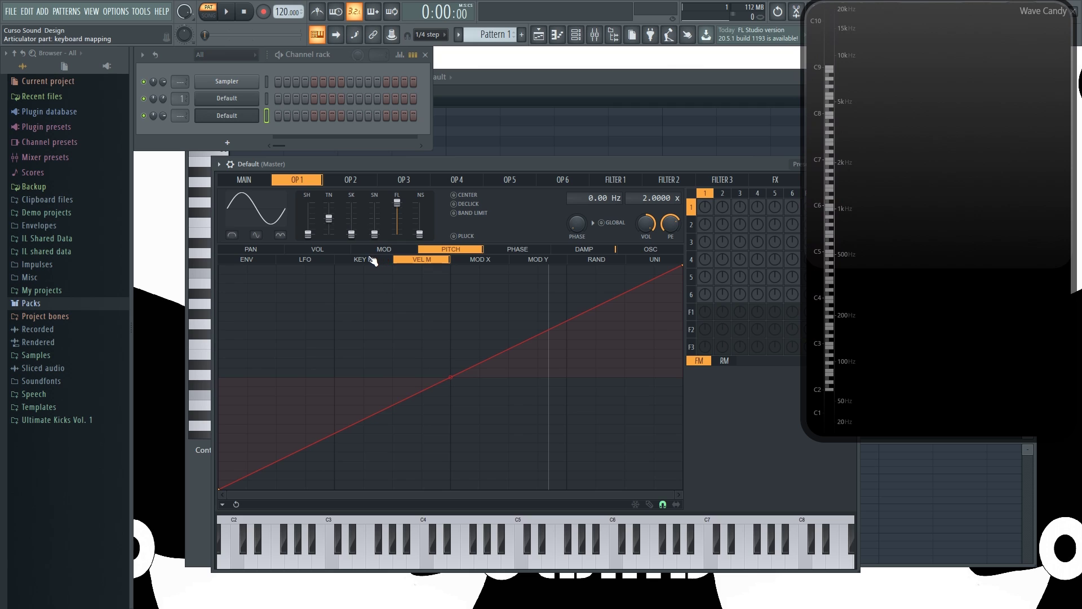
left_click(375, 260)
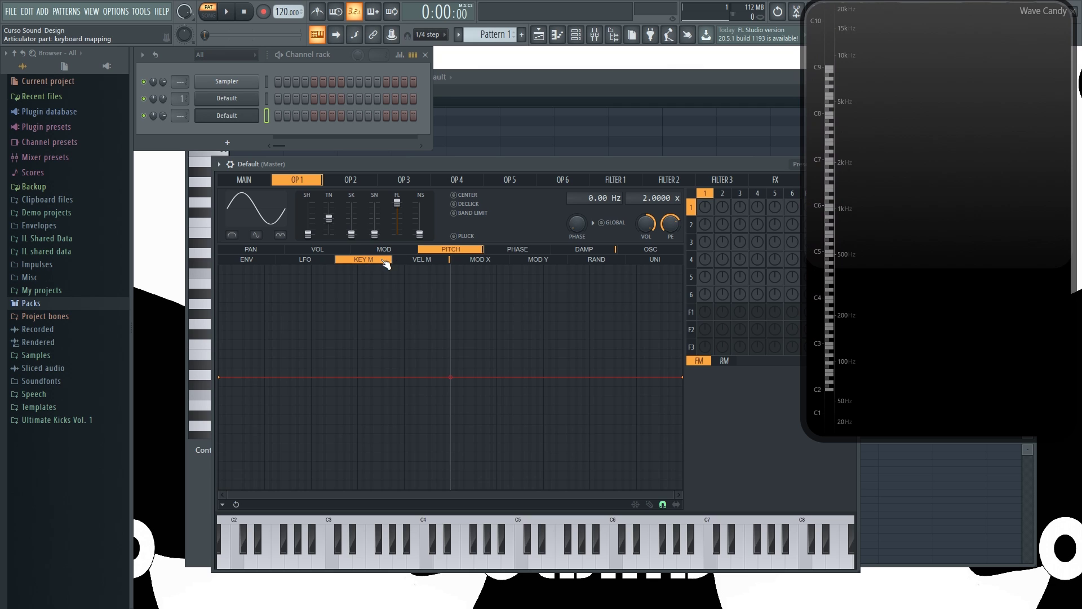
left_click(423, 262)
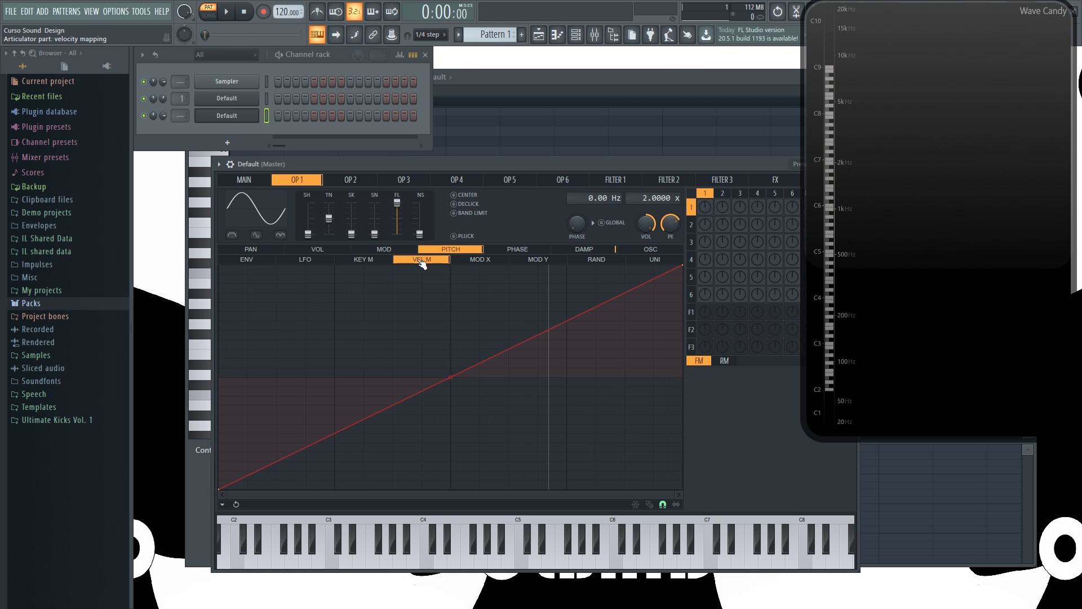
Flatten the pitch velocity mapping by returning both end points to 0%, and shift the Sytrus window further clear of the spectrum display.
left_click_drag(222, 488, 181, 380)
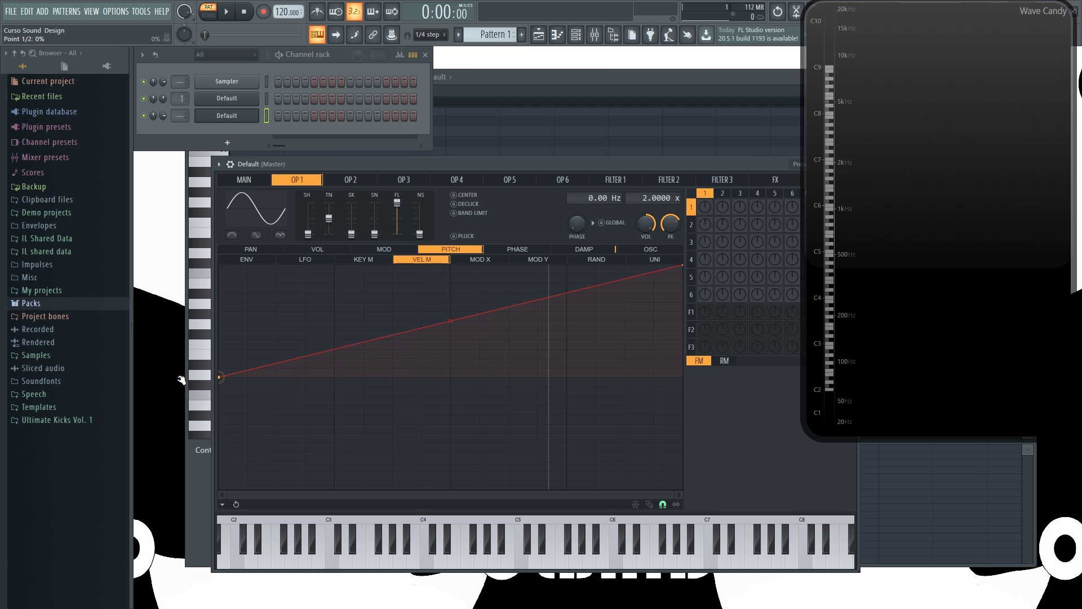
left_click_drag(684, 269, 691, 376)
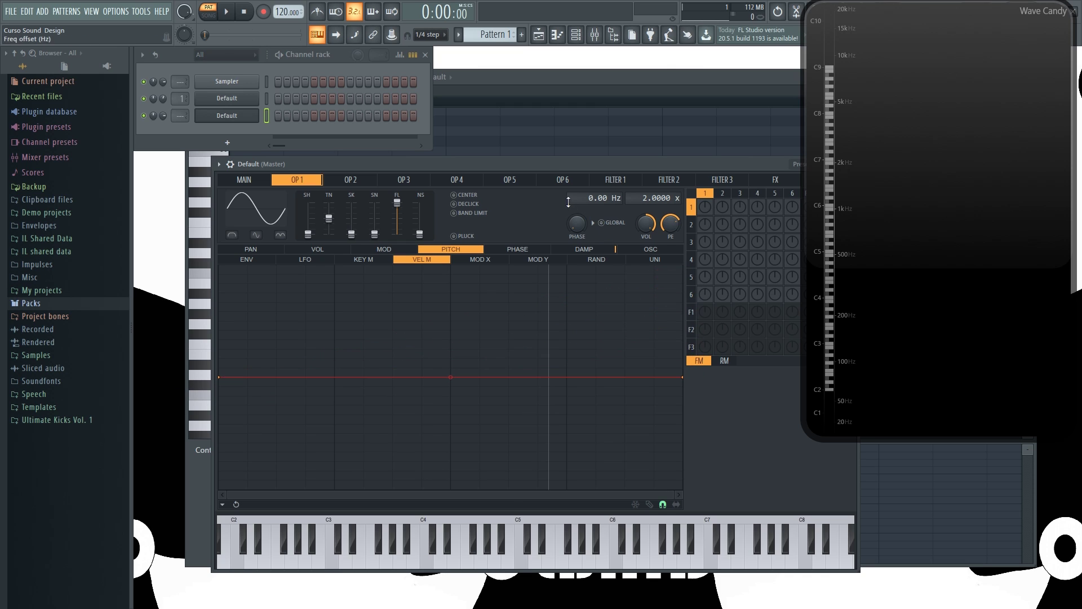
left_click_drag(544, 164, 499, 168)
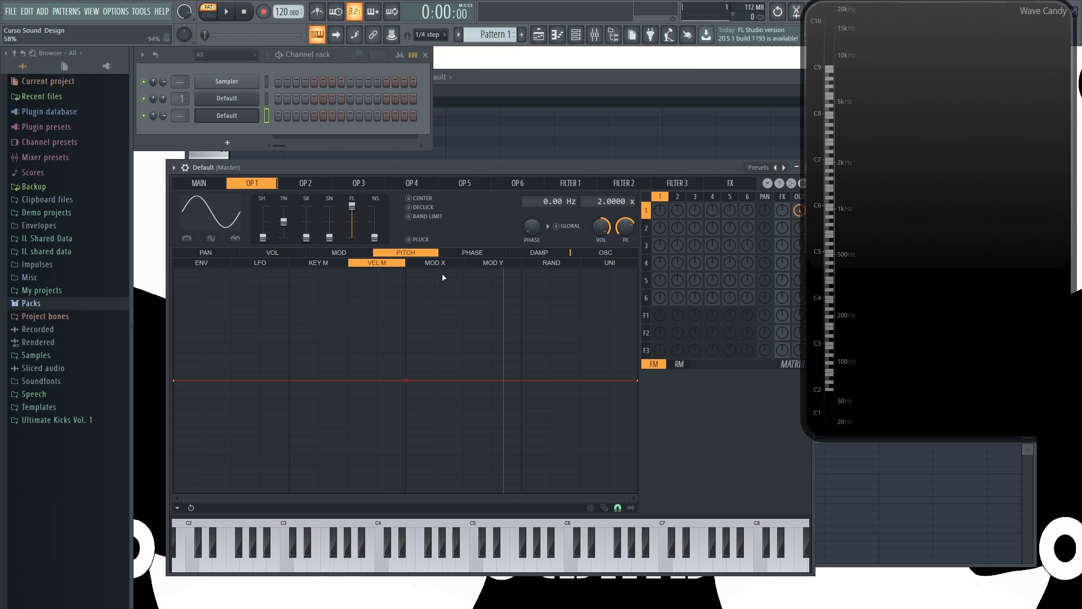
Show operator 1's pitch random mapping and slope it from the minimum at the start point to the maximum at the end point.
left_click(551, 263)
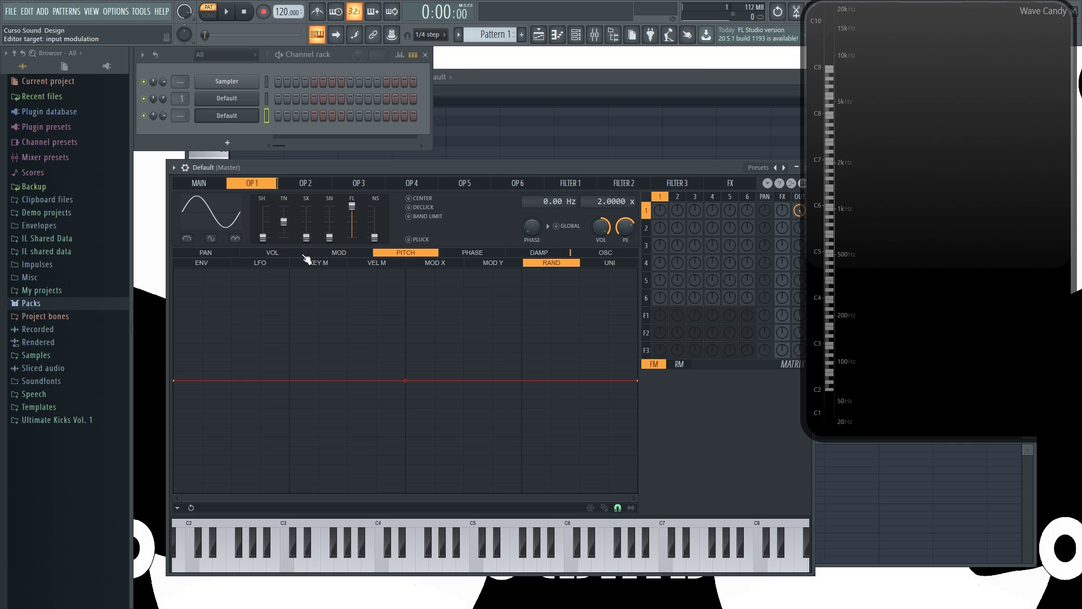
left_click(495, 252)
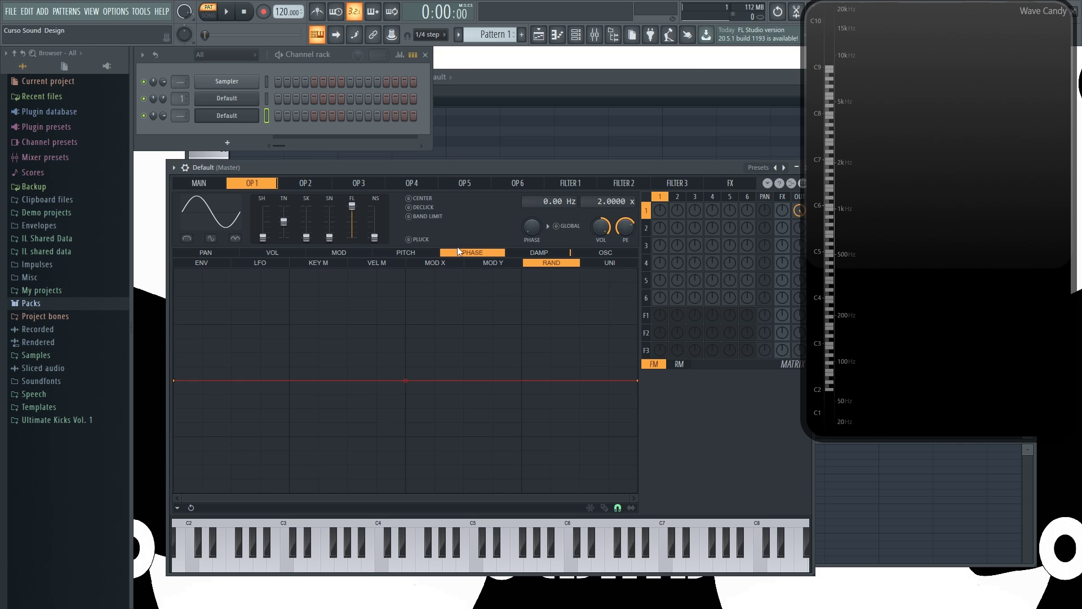
left_click(405, 252)
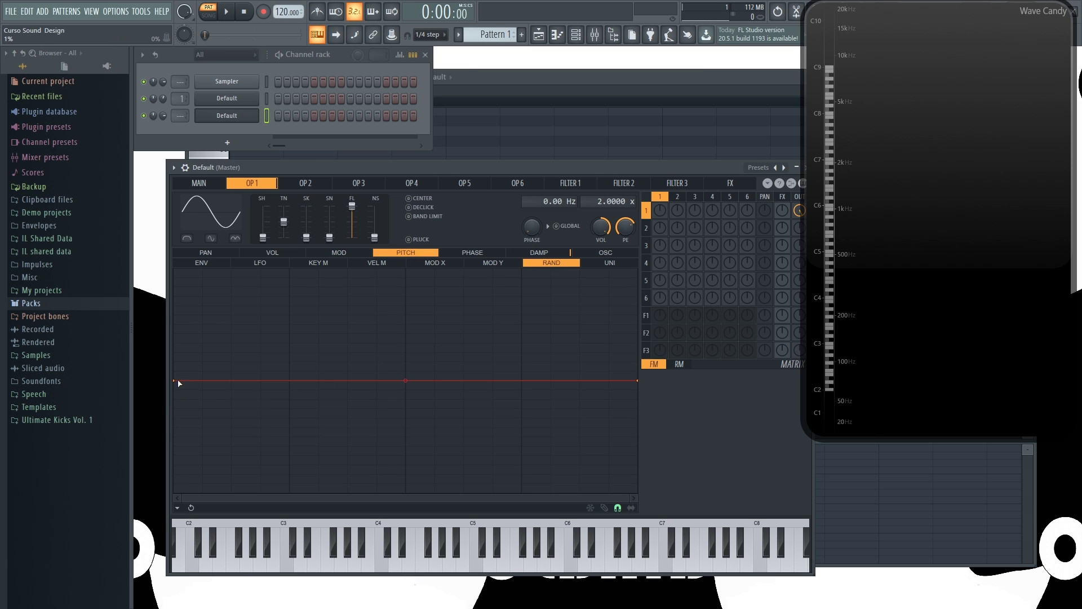
left_click_drag(176, 382, 169, 390)
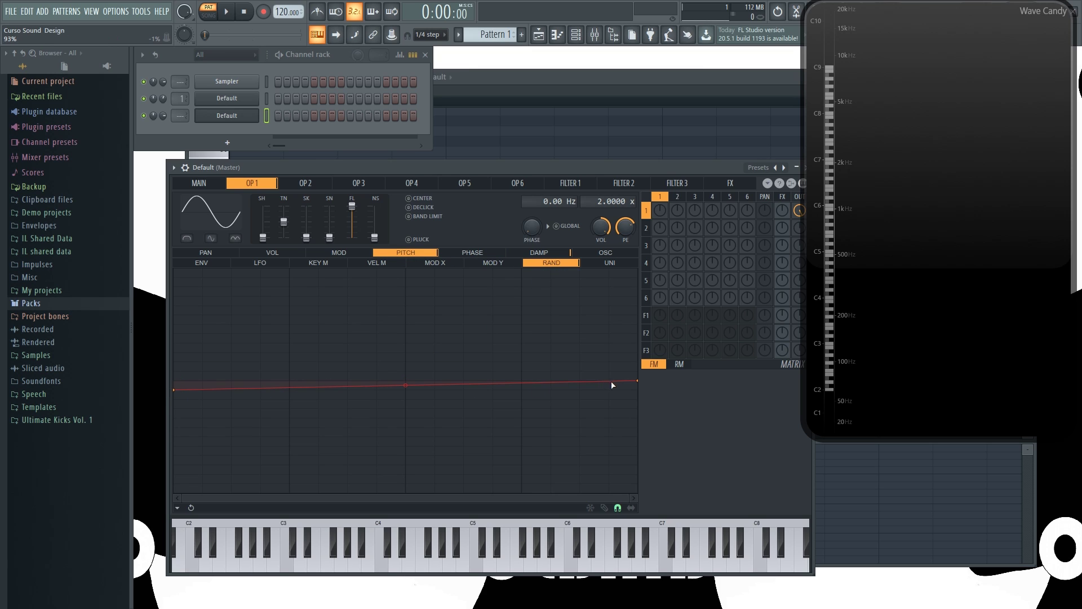
left_click_drag(640, 380, 638, 269)
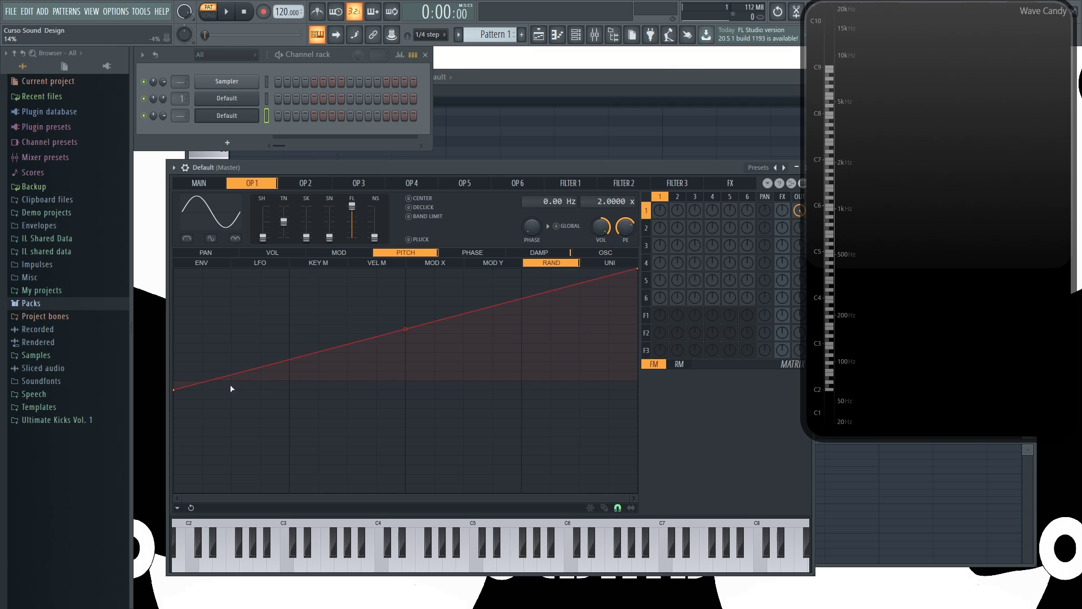
left_click_drag(172, 395, 173, 493)
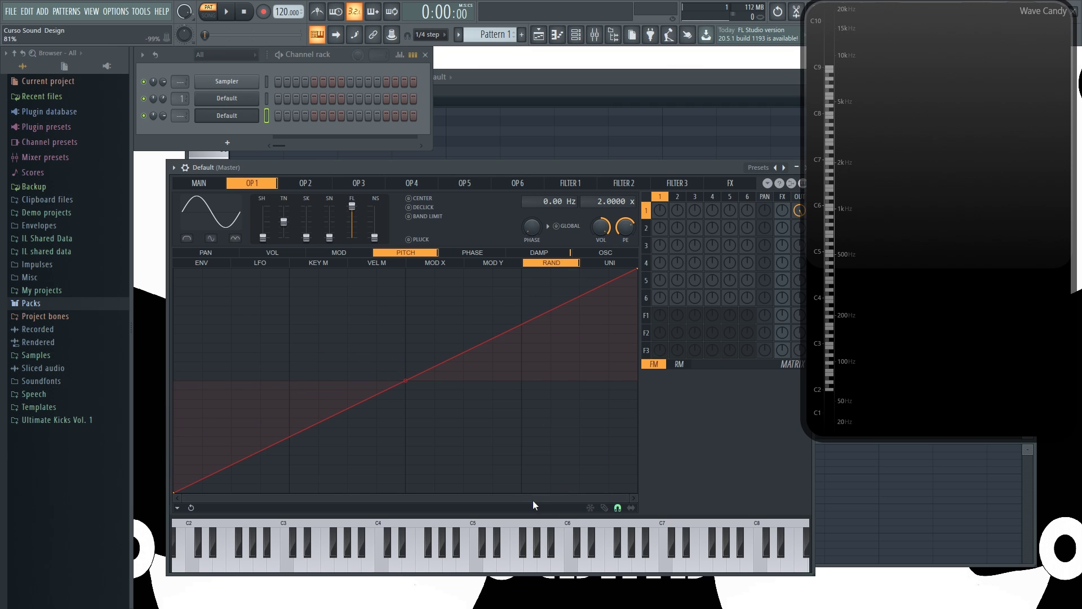
Play C5 repeatedly to examine how the full-range random mapping varies the pitch in the spectrum display.
left_click(475, 570)
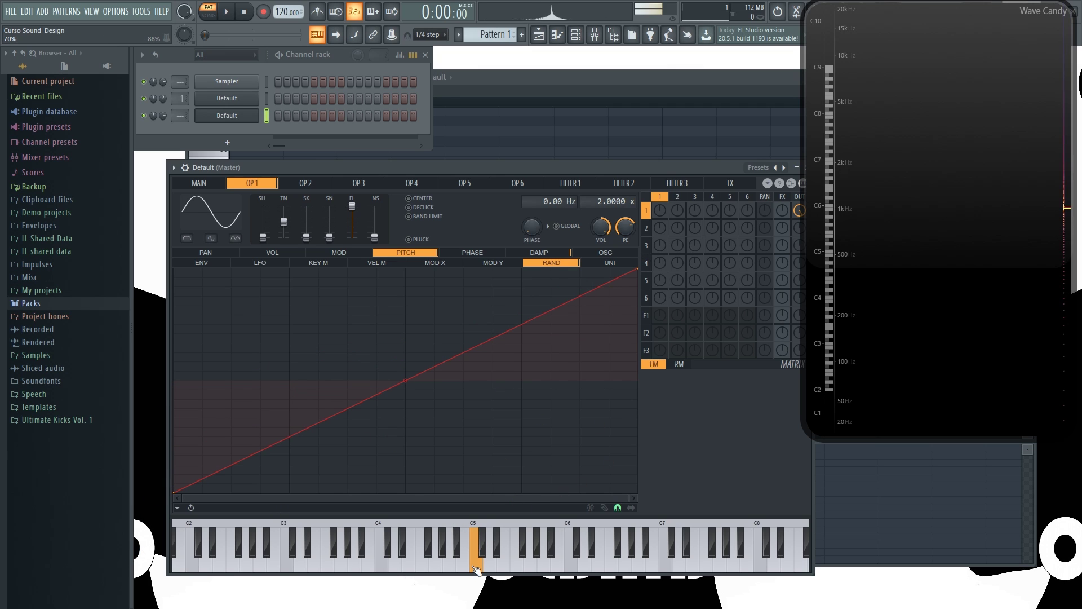
left_click(475, 570)
left_click(477, 570)
left_click(476, 567)
left_click(476, 567)
left_click(477, 567)
left_click(478, 568)
left_click(478, 567)
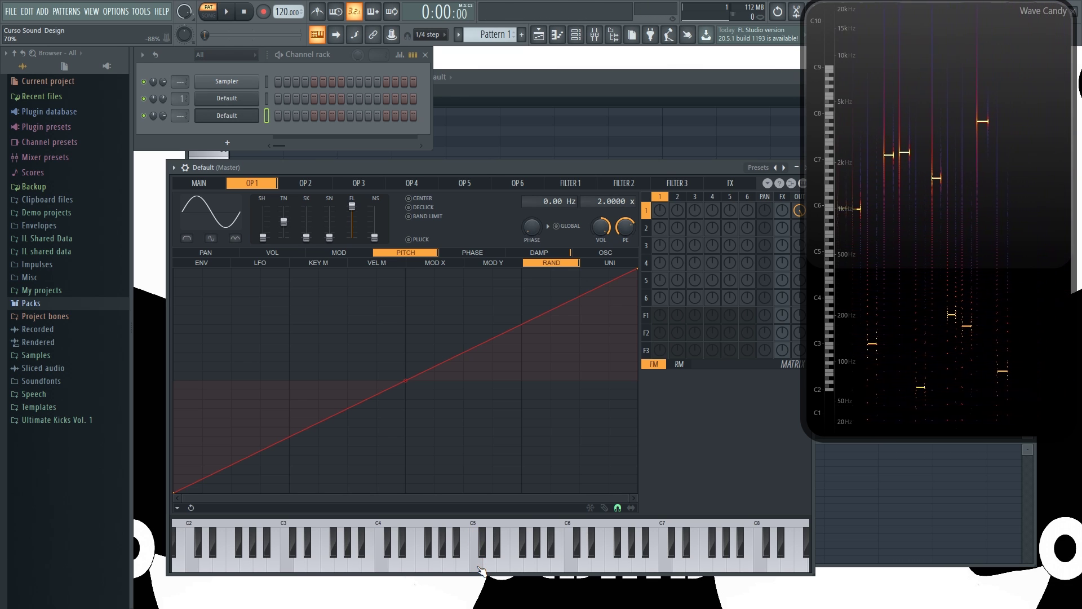
left_click(480, 569)
left_click(481, 569)
left_click(480, 569)
left_click(480, 569)
left_click(481, 569)
left_click(481, 569)
left_click(481, 569)
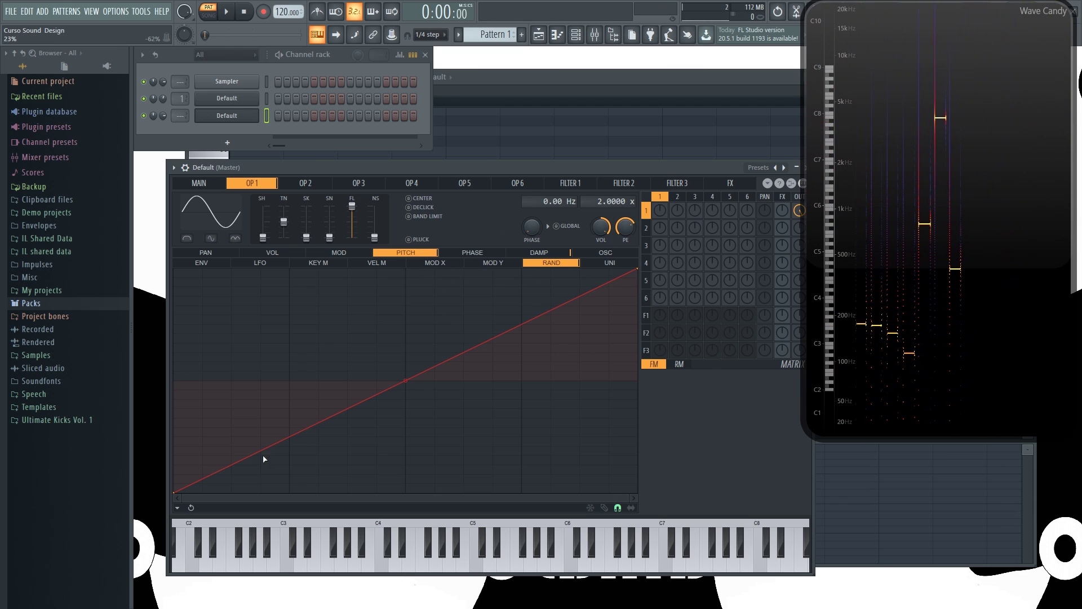
Narrow the pitch random mapping to about -4% at the start point and slightly above centre at the end point, and audition C5.
left_click_drag(175, 490, 136, 380)
left_click_drag(639, 272, 640, 378)
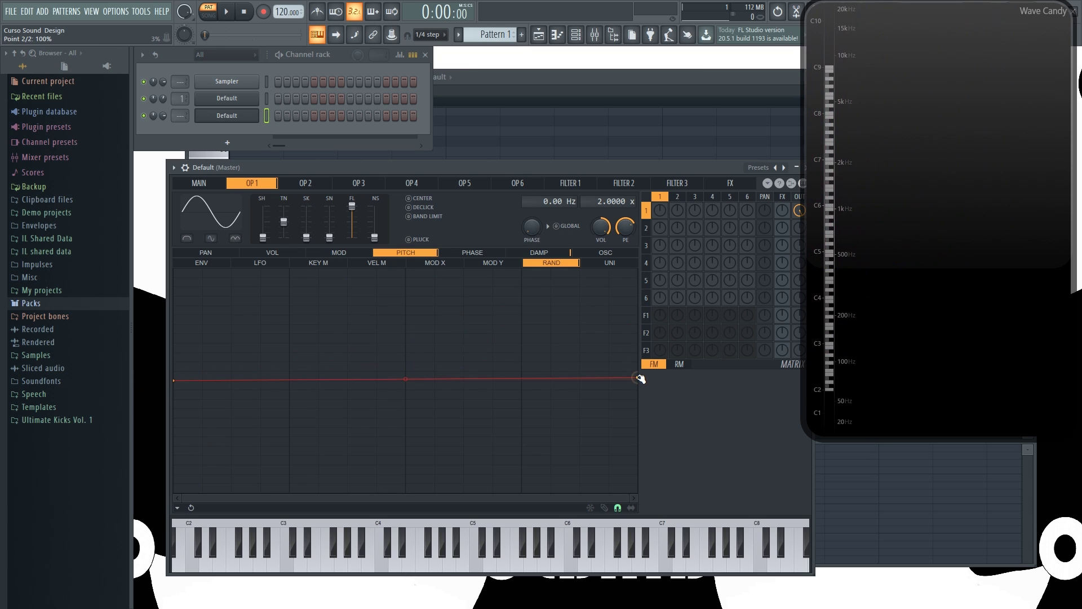
left_click_drag(177, 381, 173, 385)
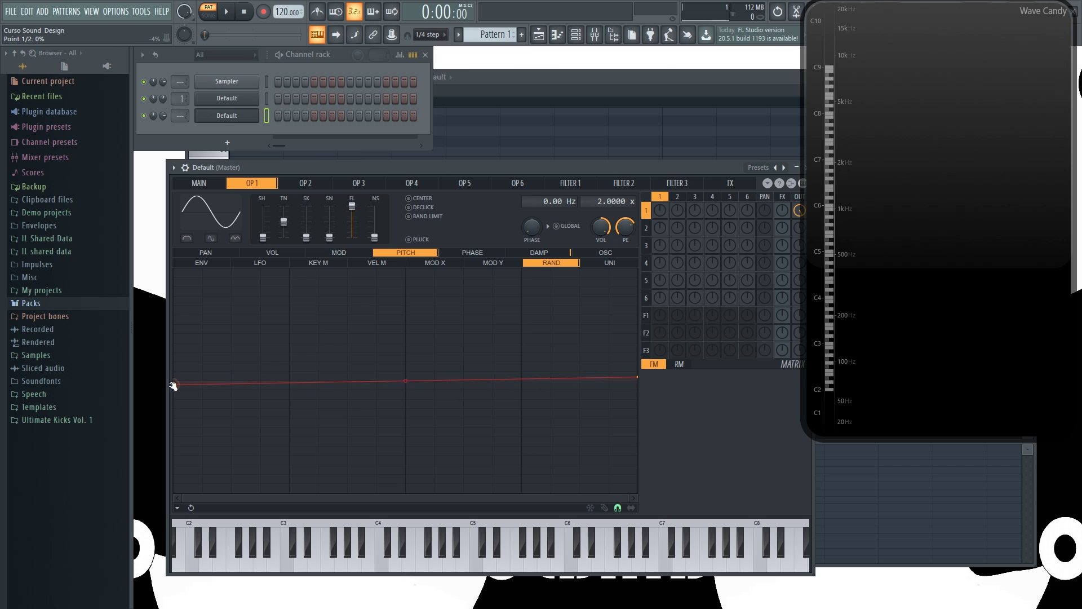
left_click(466, 558)
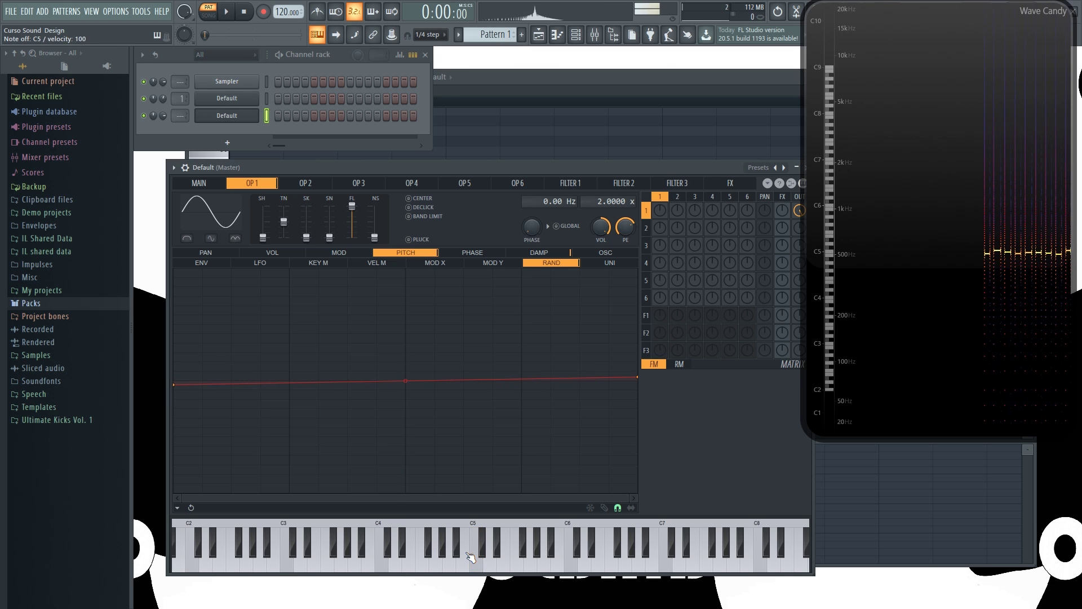
left_click(469, 557)
Flatten operator 1's pitch random mapping by returning both end points to 0%.
left_click_drag(177, 388, 175, 380)
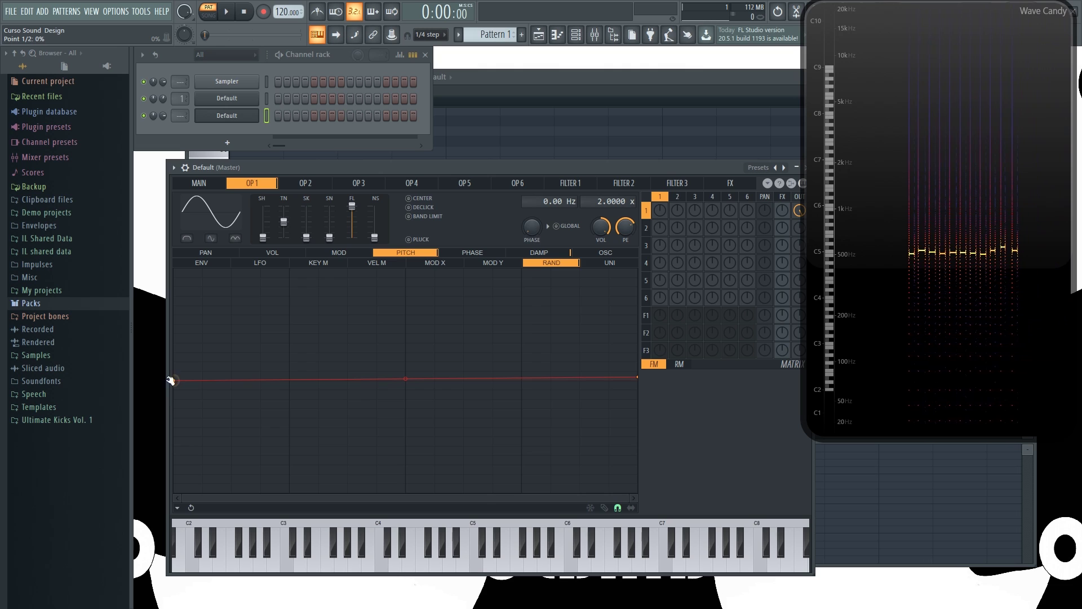
left_click_drag(638, 377, 639, 380)
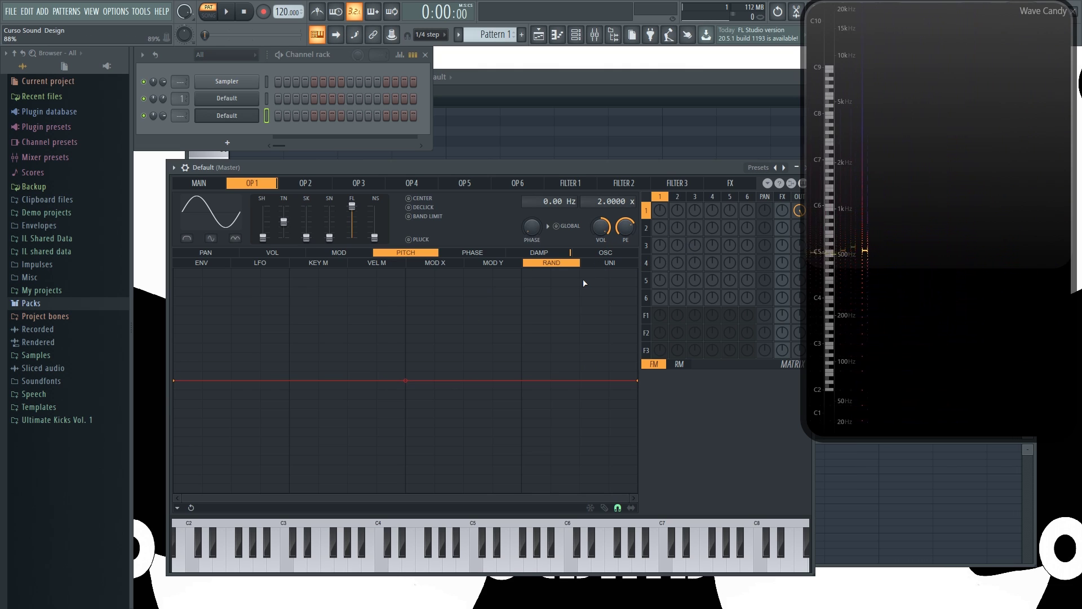
View operator 1's pitch velocity, modulation X and modulation Y mappings in turn.
left_click(378, 262)
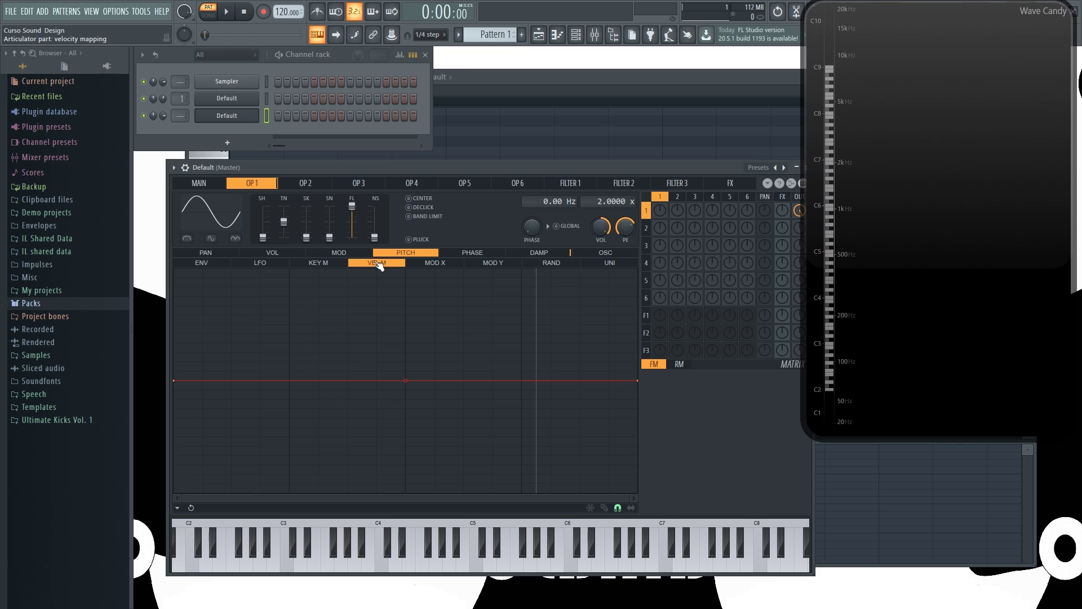
left_click(435, 263)
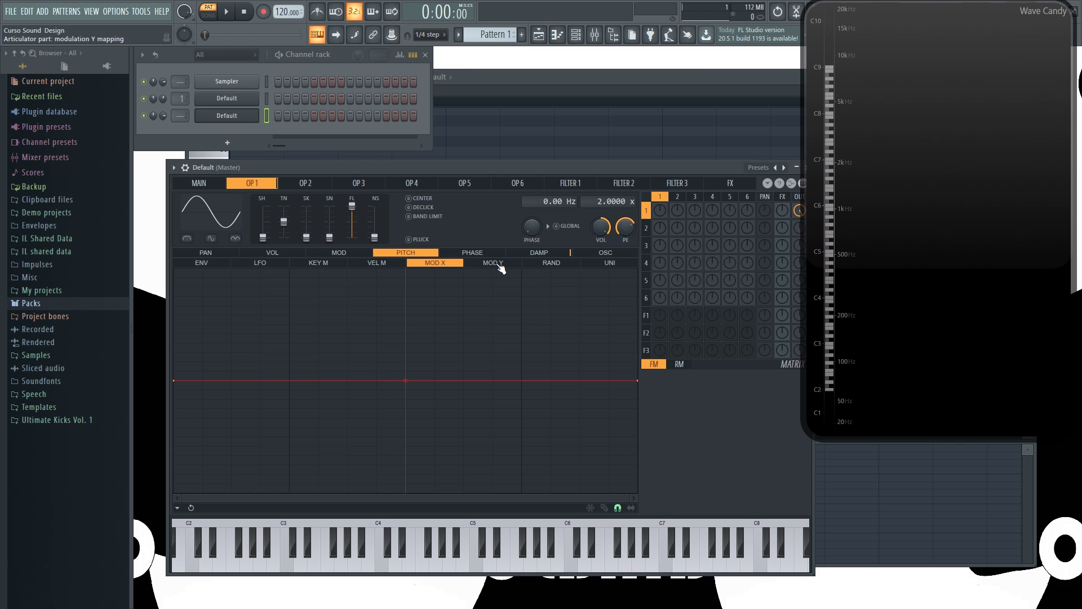
left_click(491, 264)
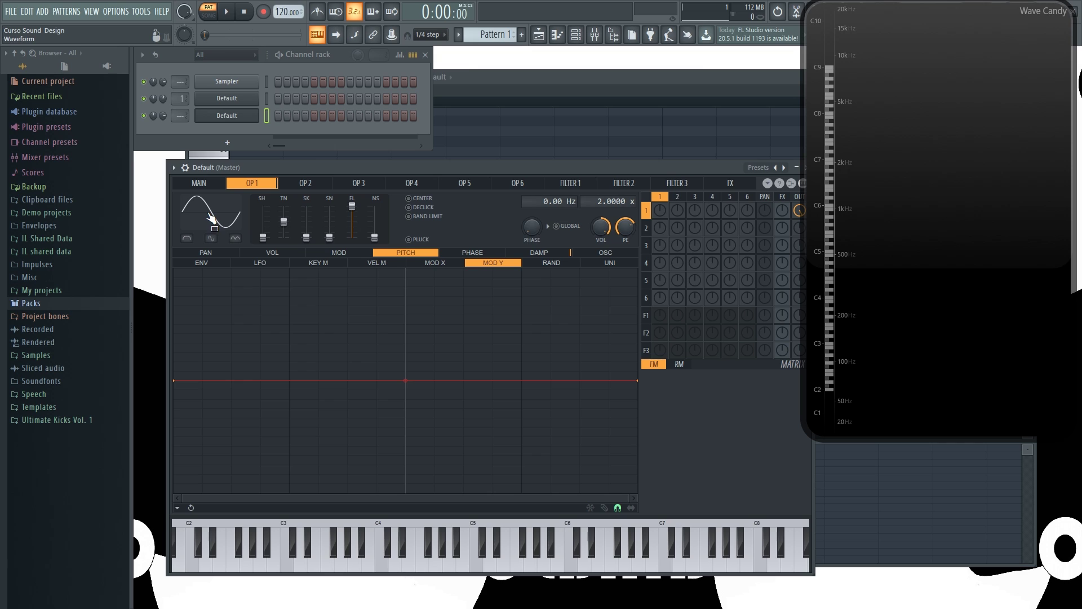
Ramp operator 1's pitch modulation X mapping from well below centre at the start point up to 67% at the end point.
left_click(435, 265)
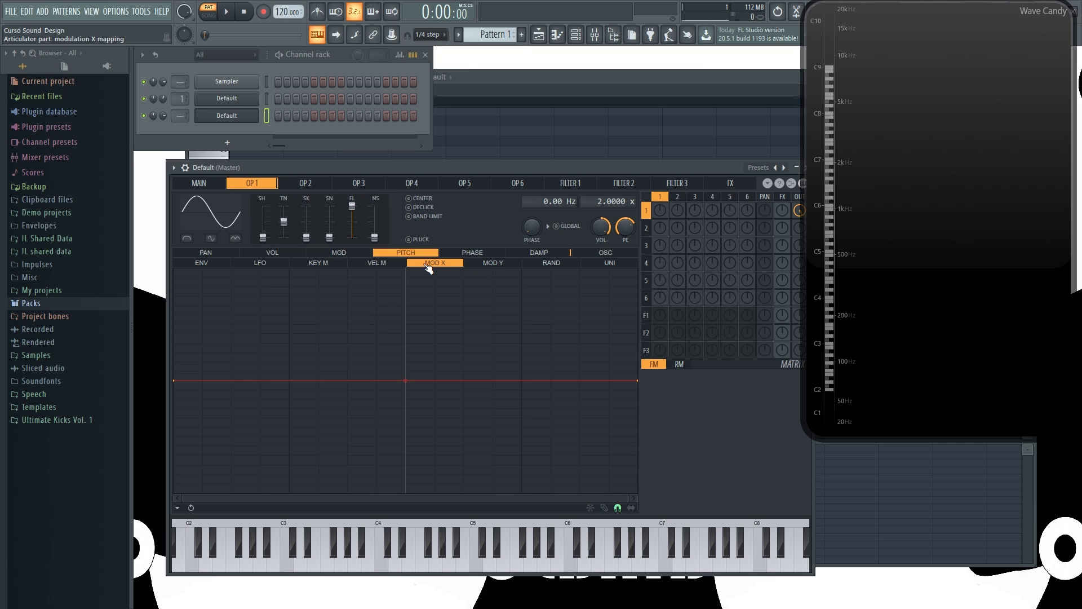
left_click(199, 183)
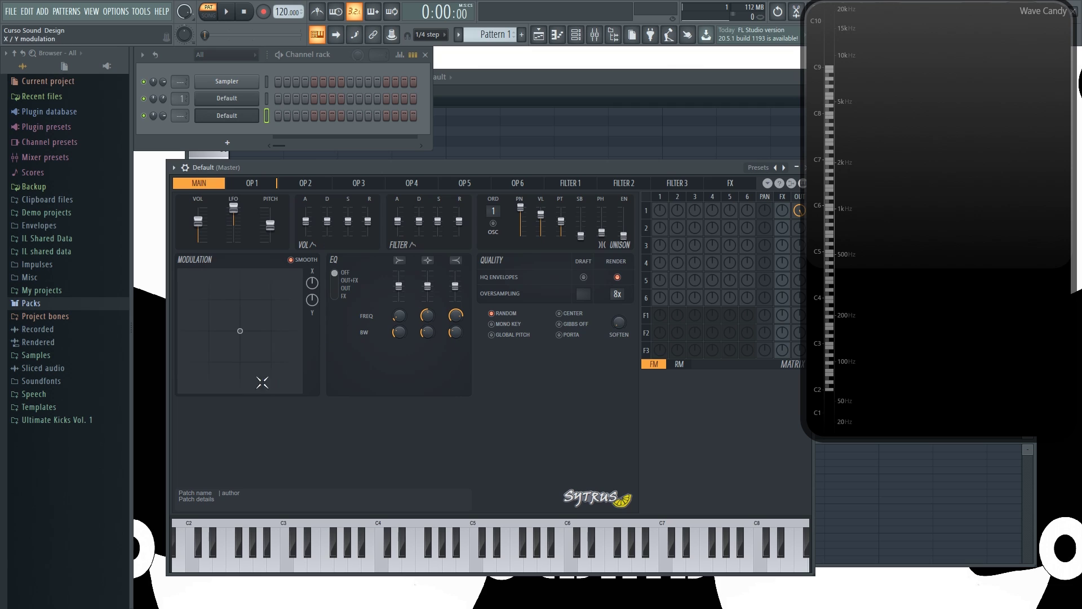
left_click(260, 184)
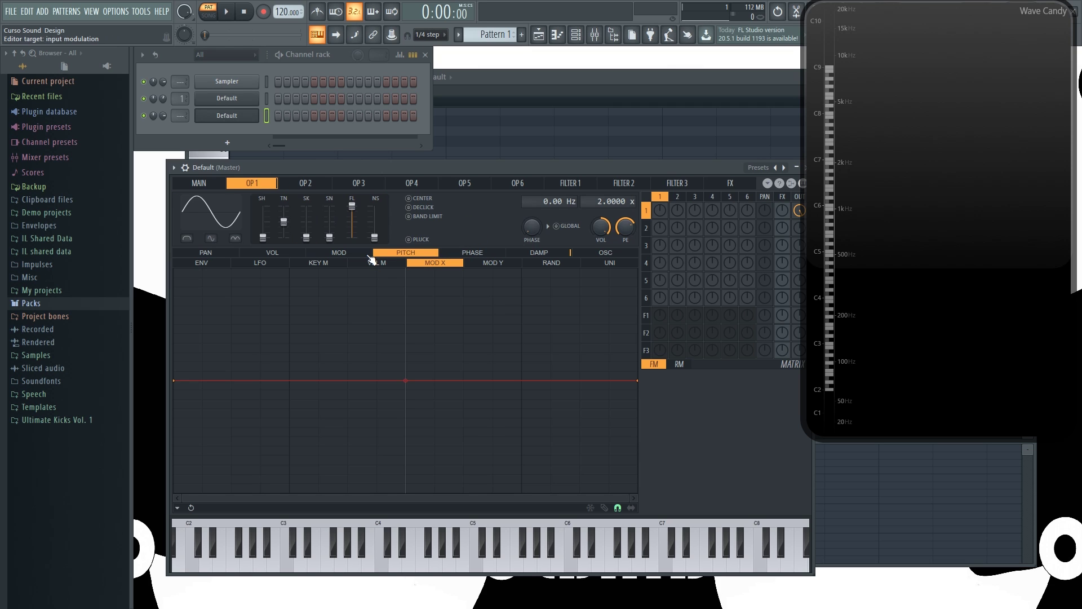
left_click_drag(638, 381, 639, 309)
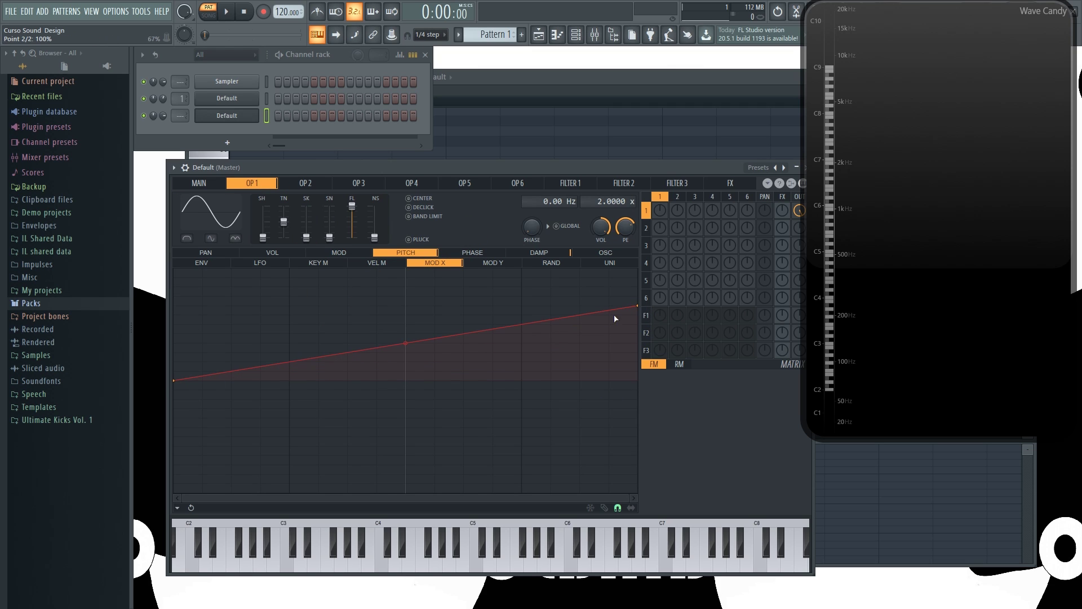
left_click_drag(172, 381, 174, 464)
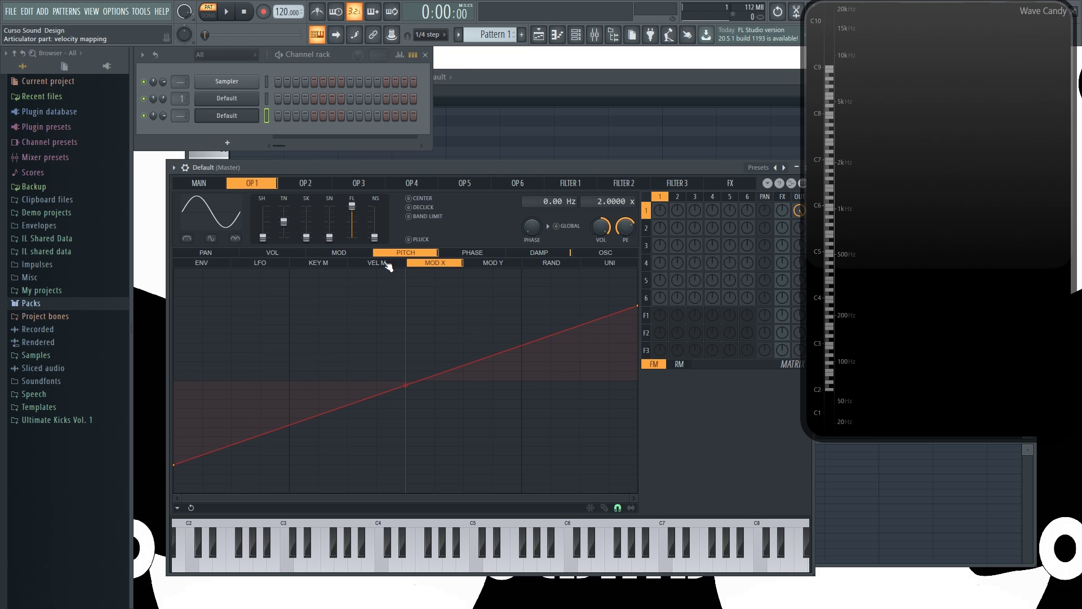
Shape operator 1's volume modulation X mapping into a V dipping at mid-range, and ramp its panning mapping from 100% left to nearly full right.
left_click(280, 254)
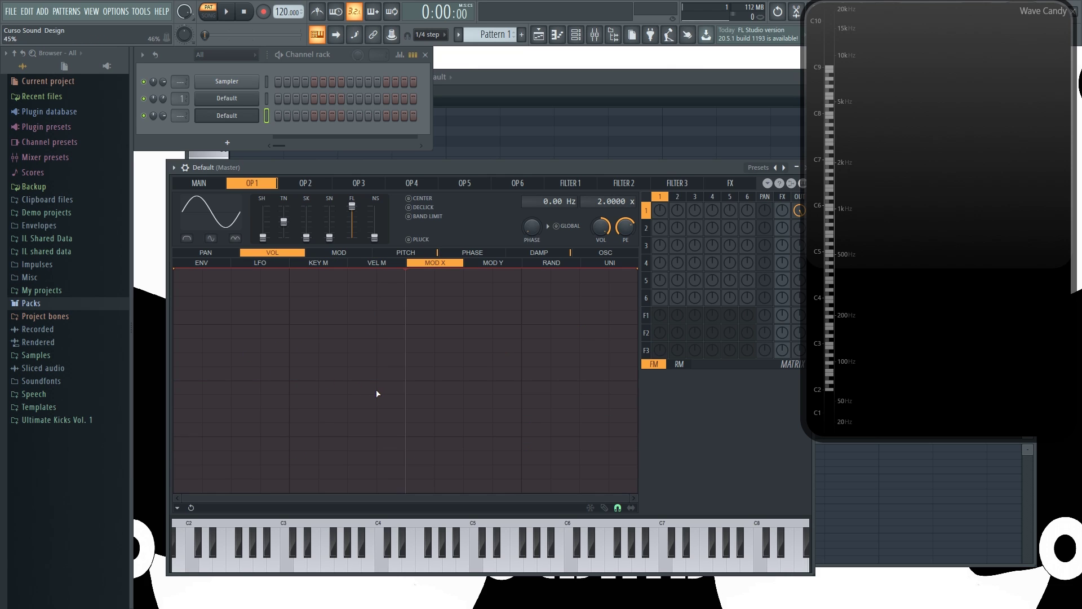
right_click(407, 379)
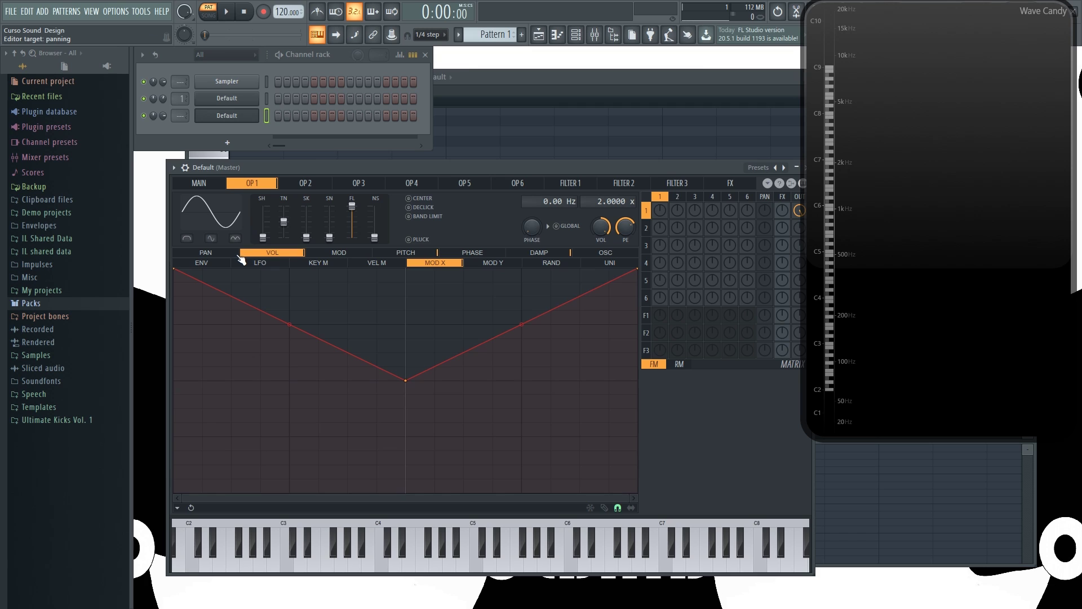
left_click(207, 253)
left_click_drag(178, 380, 163, 510)
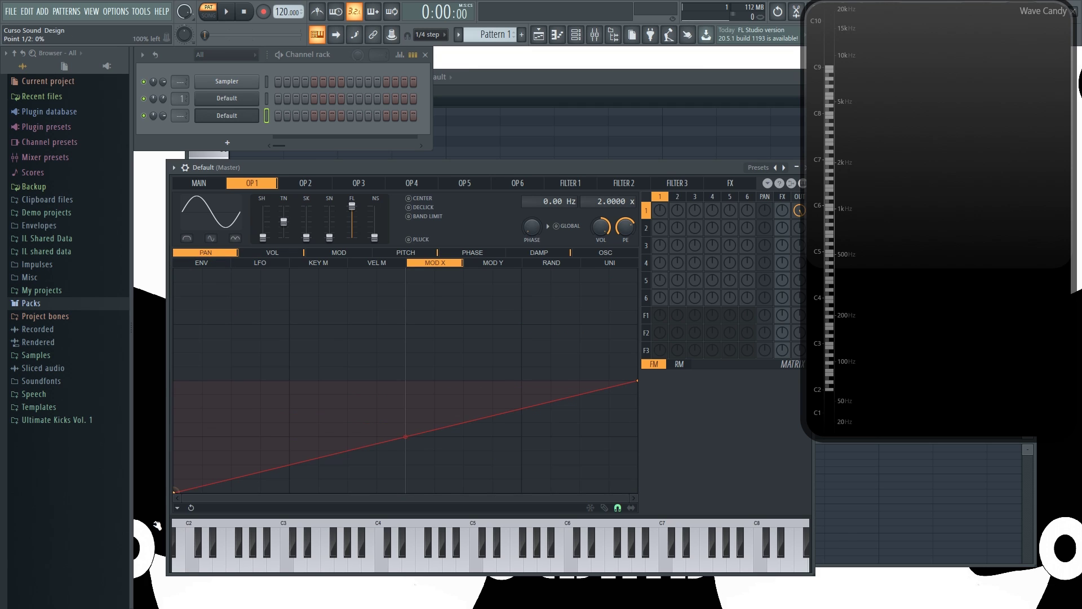
left_click_drag(637, 380, 637, 269)
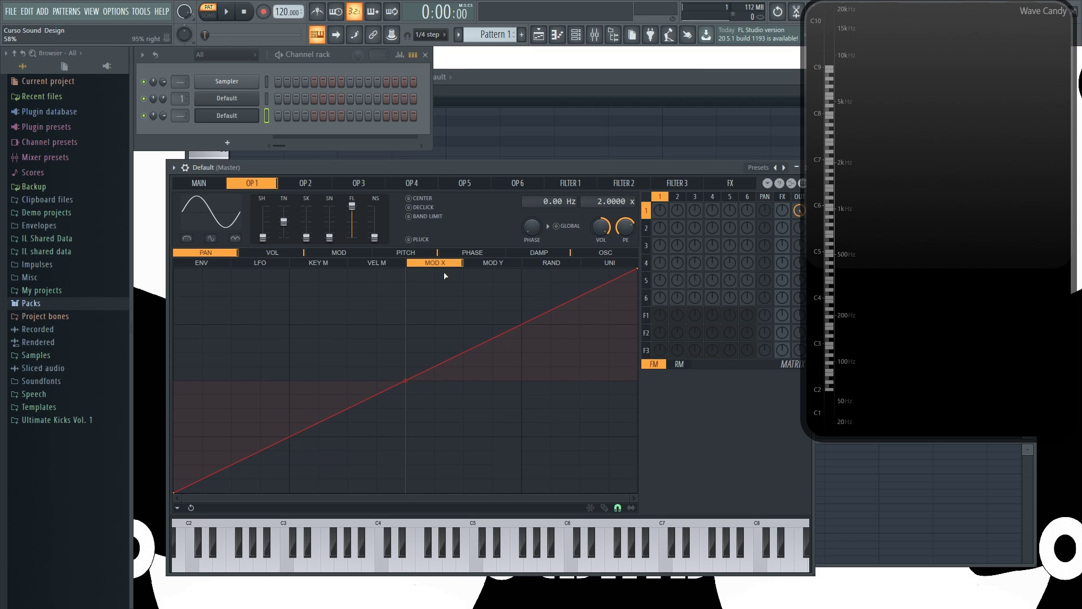
Move the X/Y modulation point around the main page's pad while holding C5 to sweep the pitch, leaving modulation X at 36%.
left_click(272, 252)
left_click(406, 252)
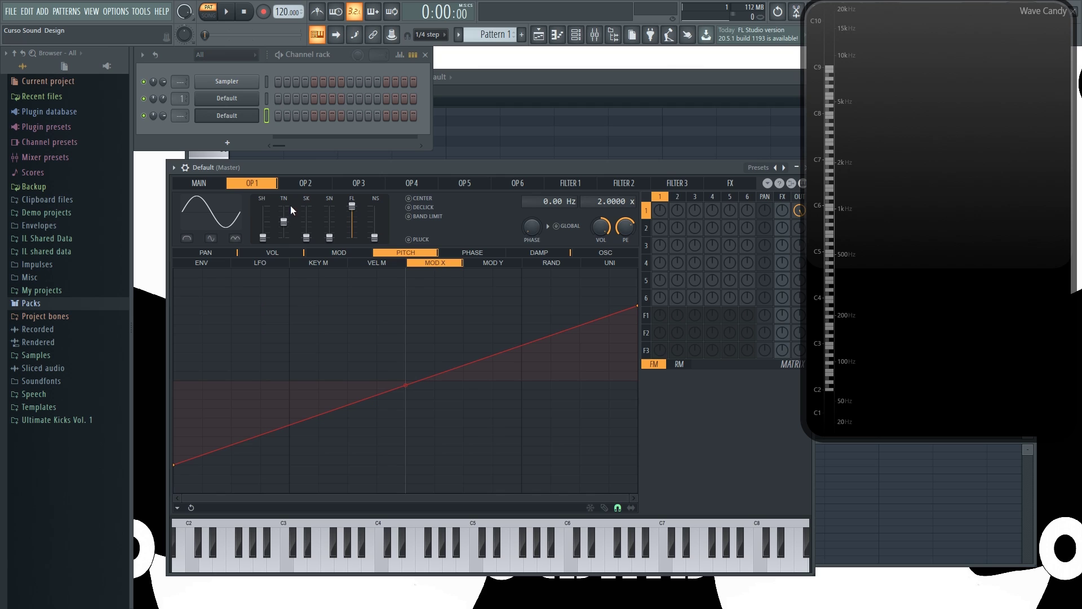
left_click(200, 183)
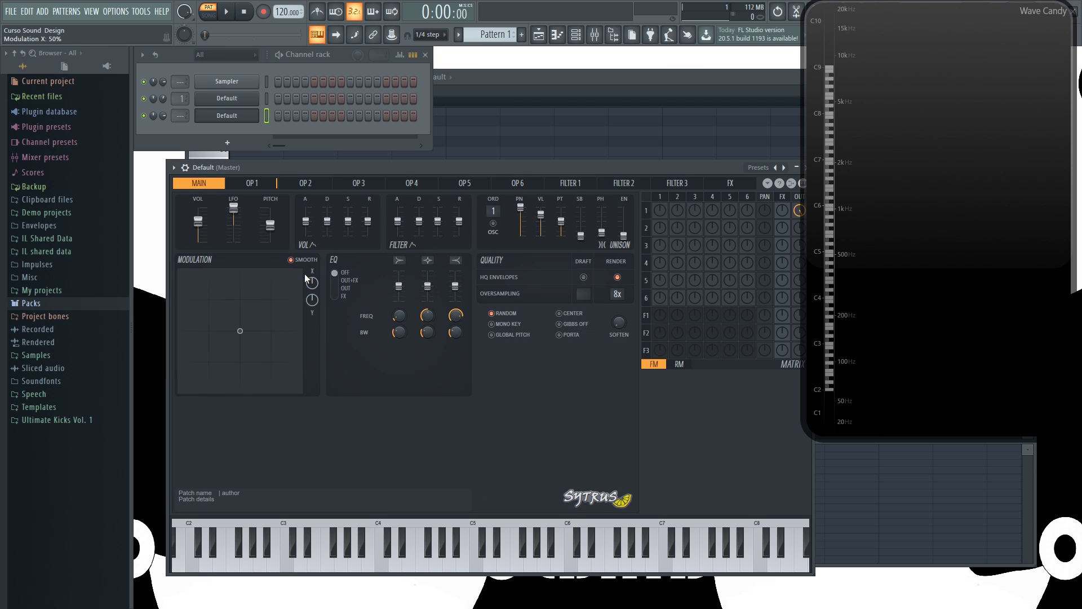
mouse_move(315, 283)
left_mouse_down()
mouse_move(316, 321)
mouse_move(316, 282)
left_mouse_up()
left_click_drag(241, 330, 281, 369)
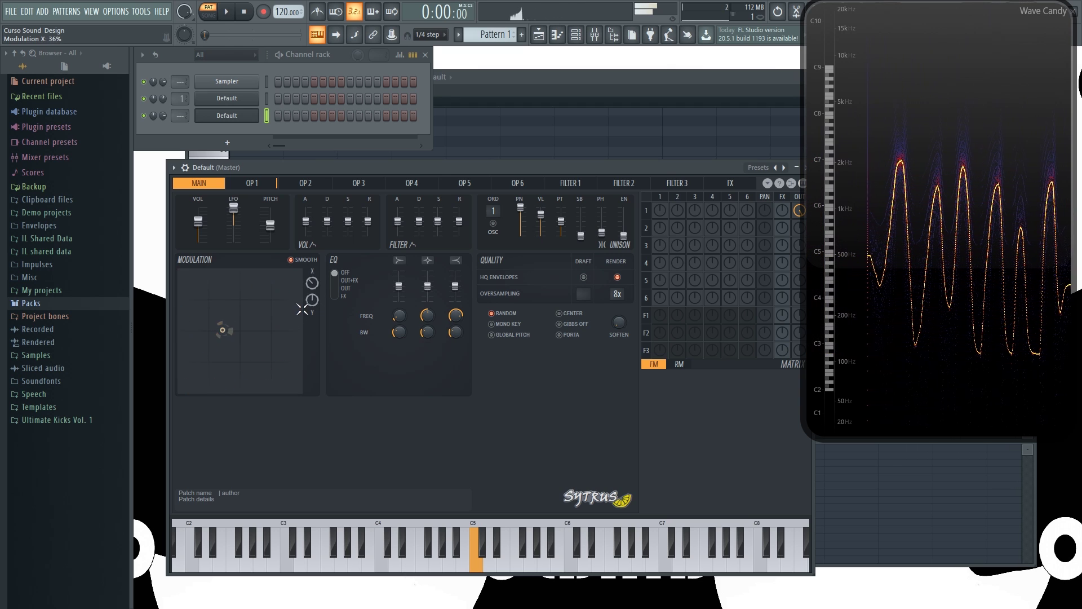
Compare operator 1's pitch modulation X and modulation Y mappings, and return to the main page.
left_click(252, 183)
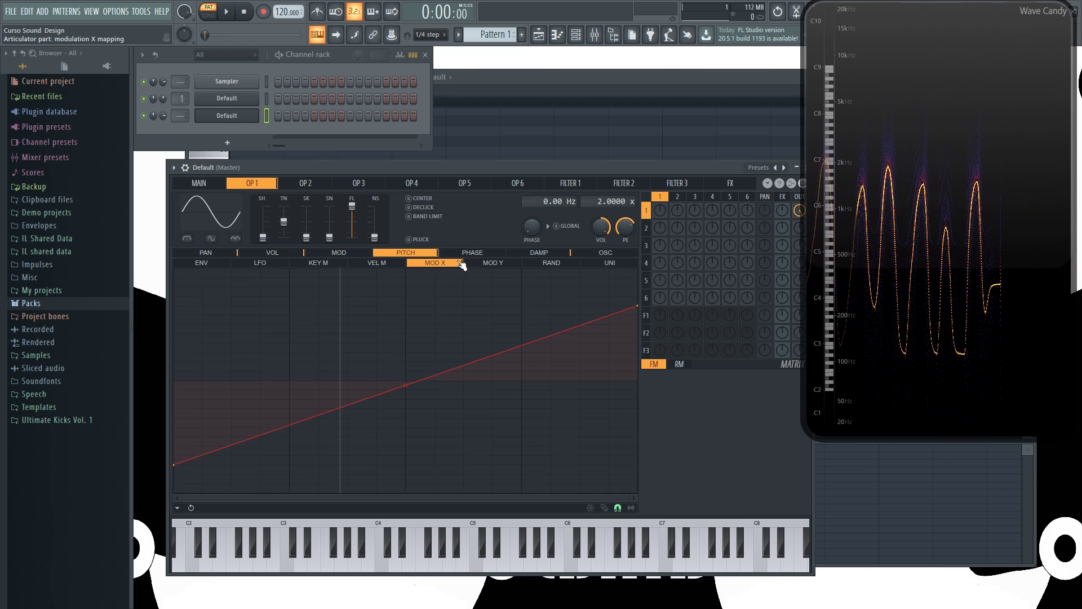
left_click(494, 264)
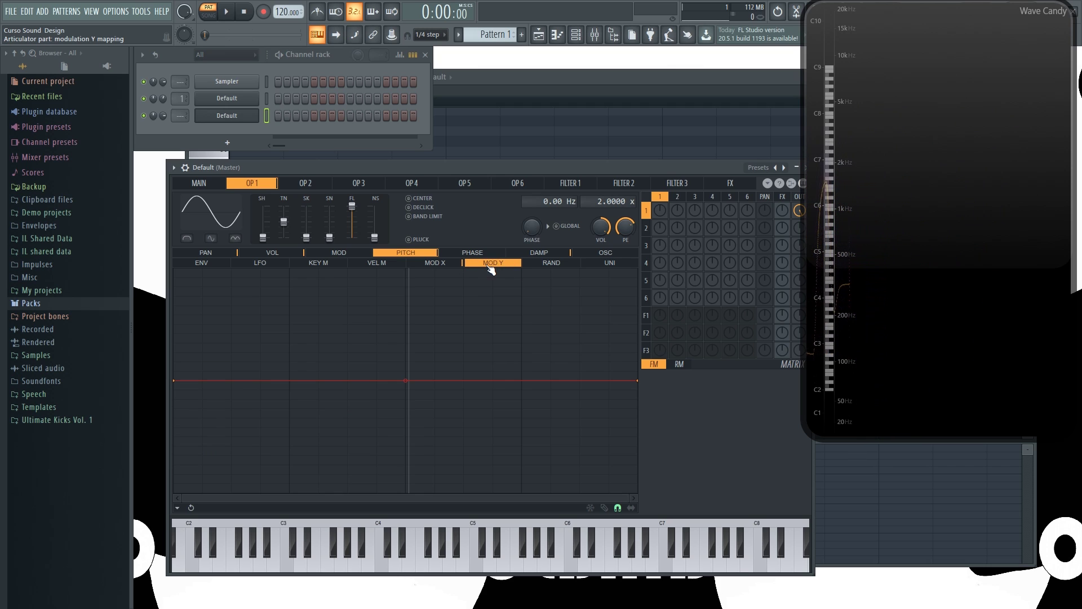
left_click(445, 263)
left_click(490, 263)
left_click(445, 263)
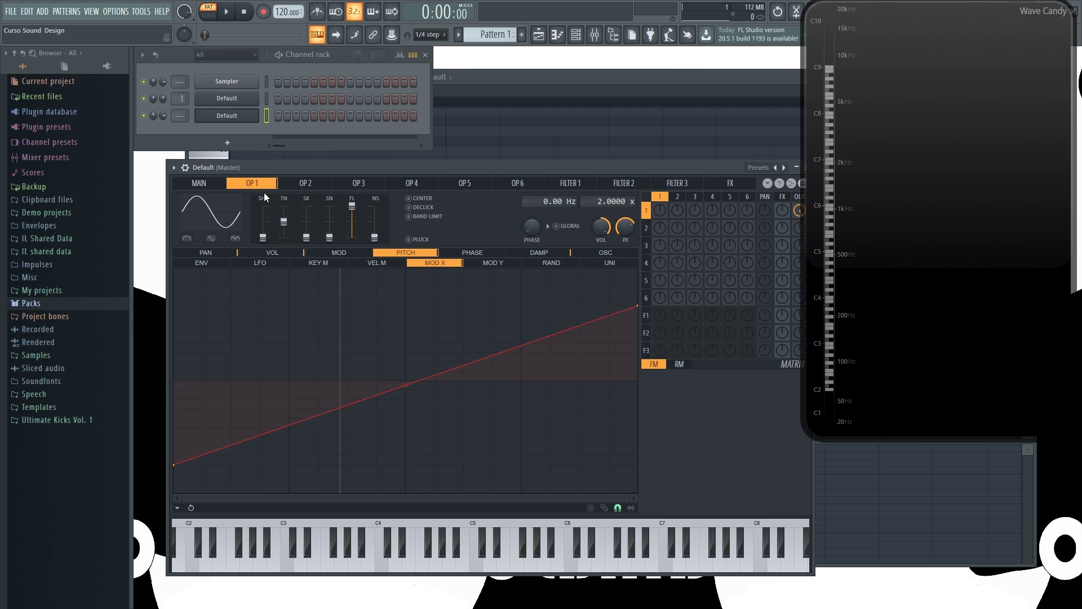
left_click(209, 186)
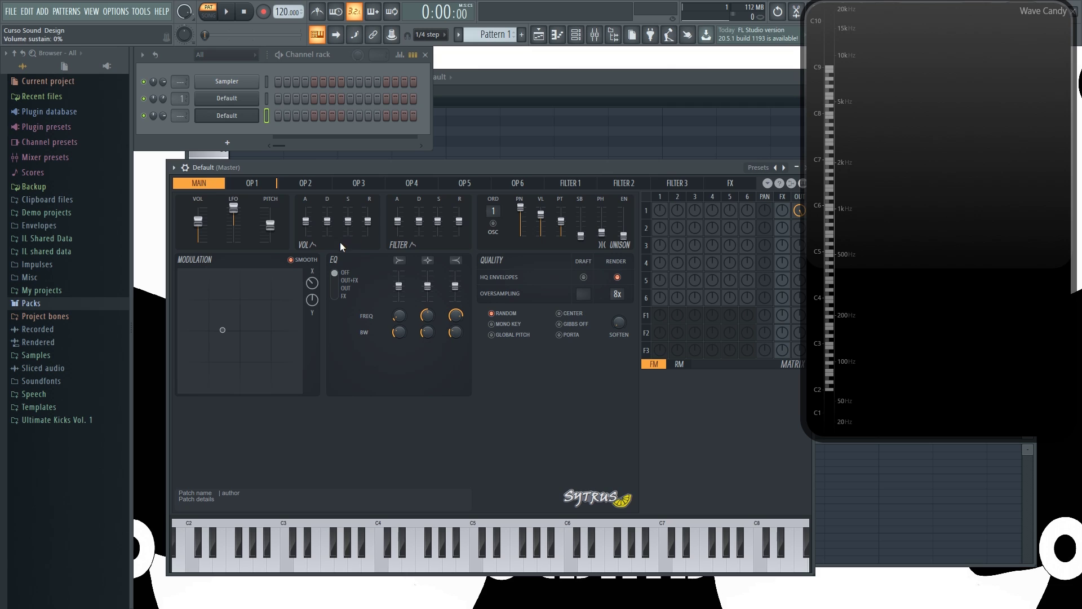
Add a Serum channel to the channel rack and move its plugin window slightly higher.
left_click(229, 145)
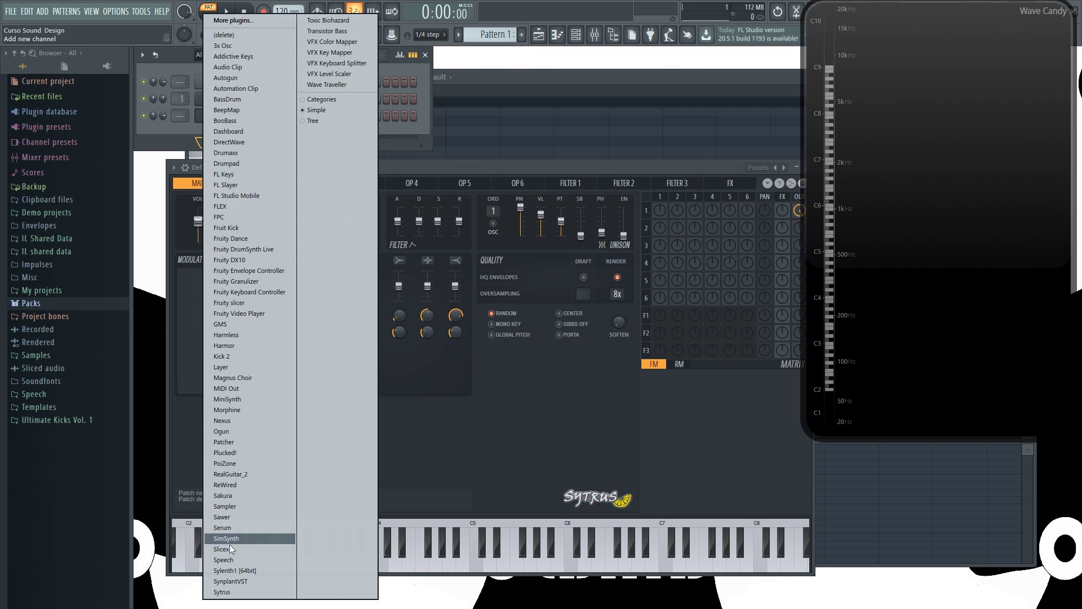
left_click(239, 527)
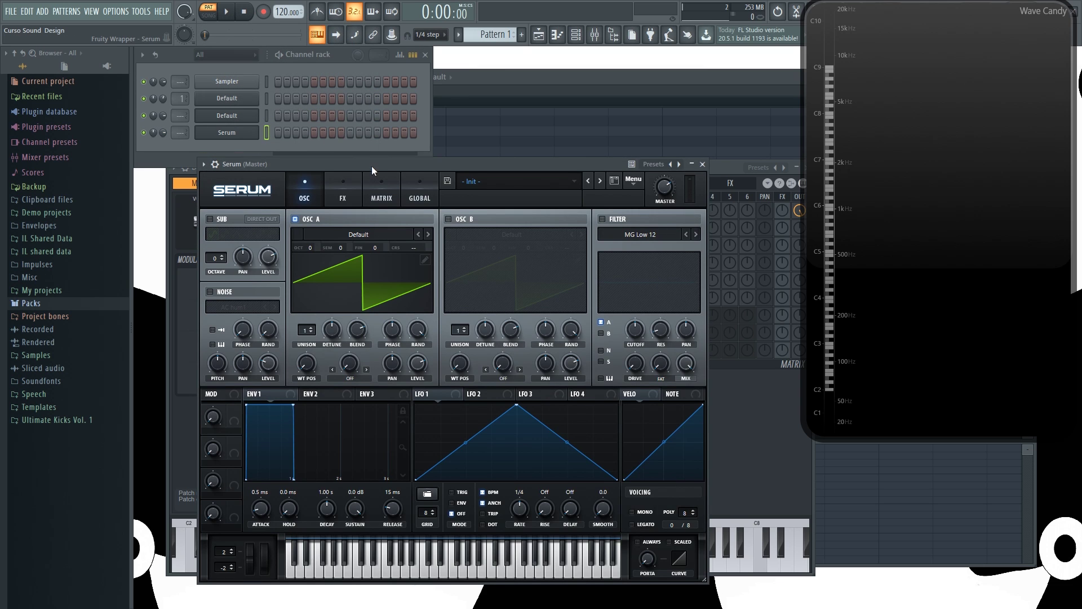
left_click_drag(371, 165, 383, 133)
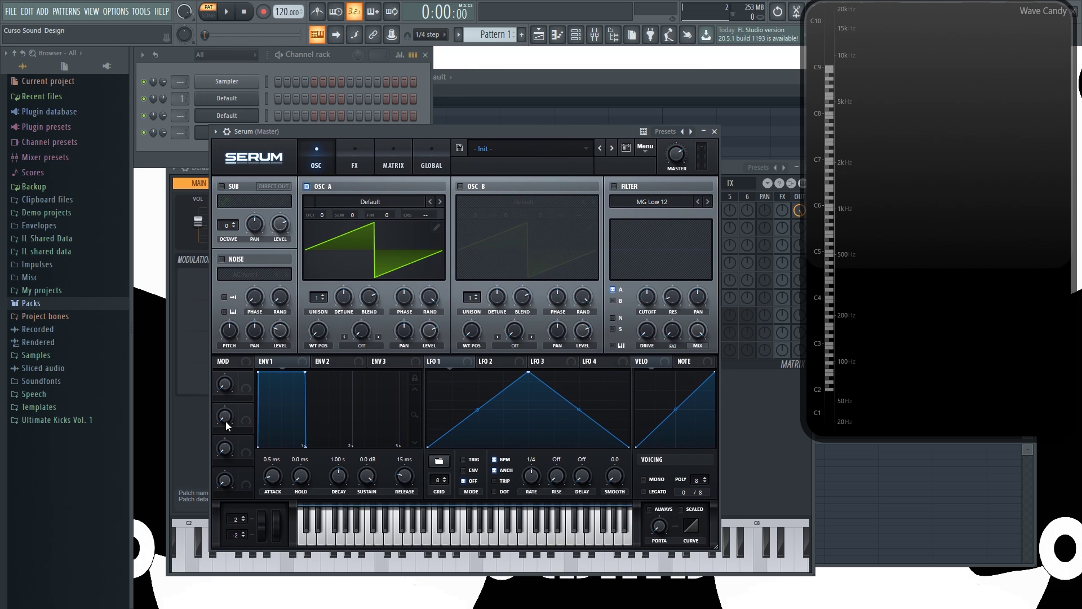
Assign Macro 1 to oscillator A's wavetable position, pan, blend and detune and to oscillator B's detune, turning the macro to test it.
mouse_move(227, 387)
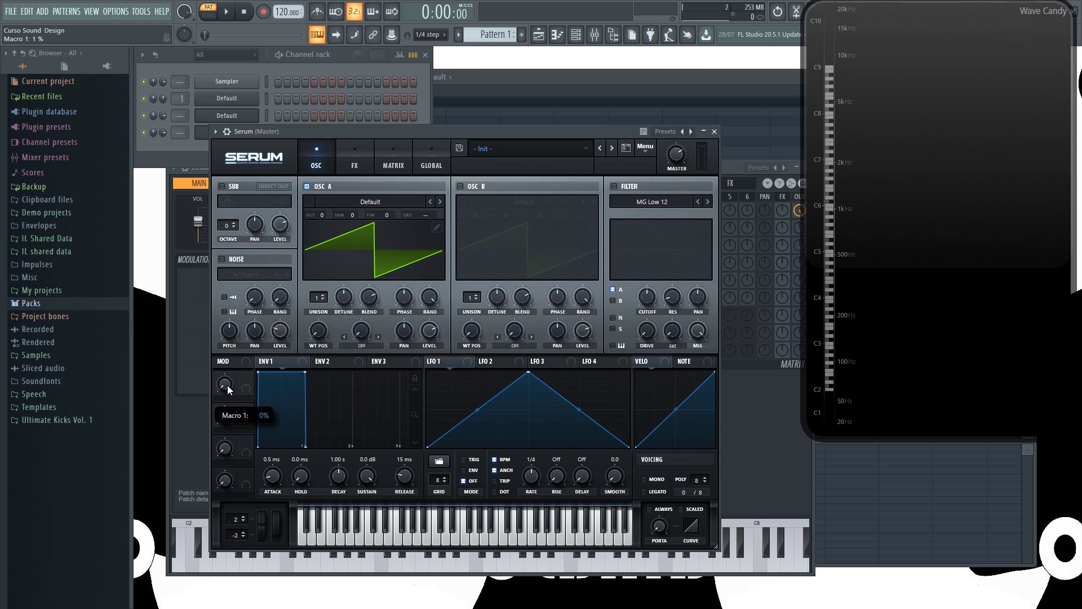
mouse_move(233, 376)
left_mouse_down()
mouse_move(238, 391)
mouse_move(224, 370)
left_mouse_up()
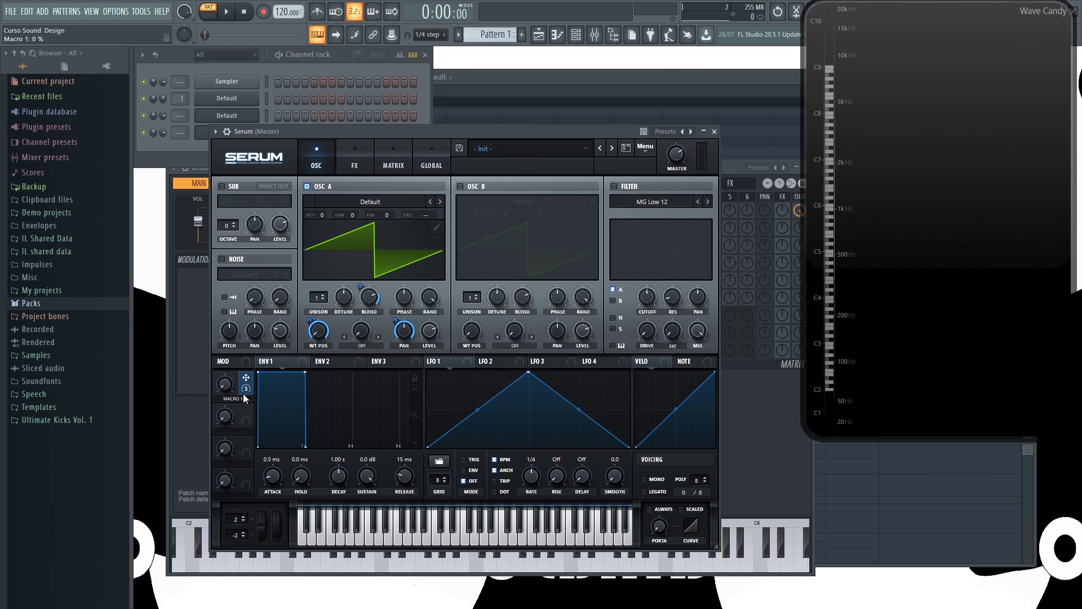
left_click_drag(225, 388, 216, 359)
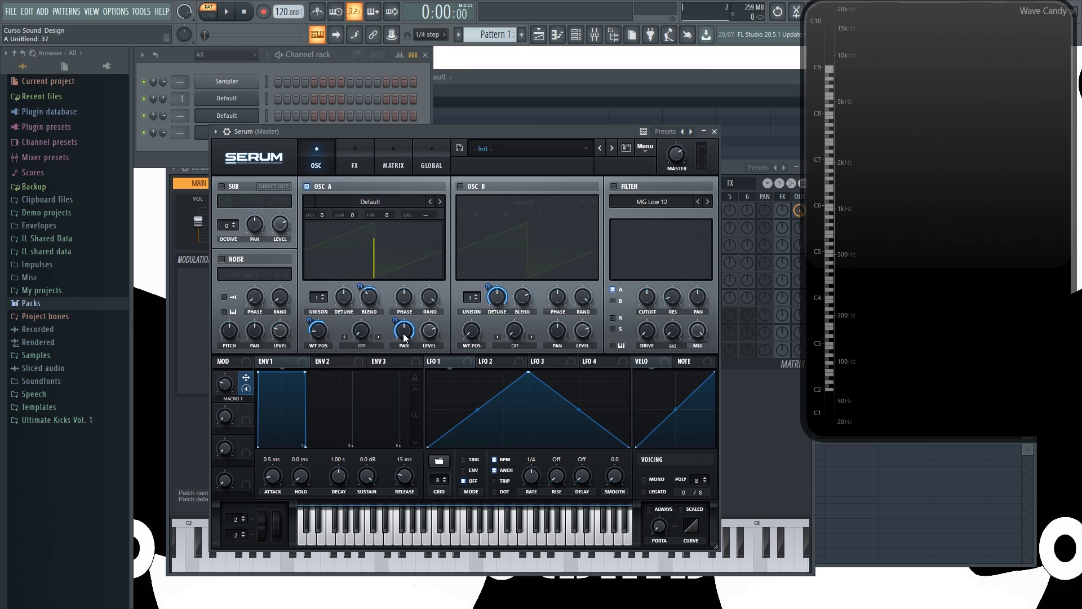
mouse_move(347, 303)
left_click_drag(246, 377, 334, 308)
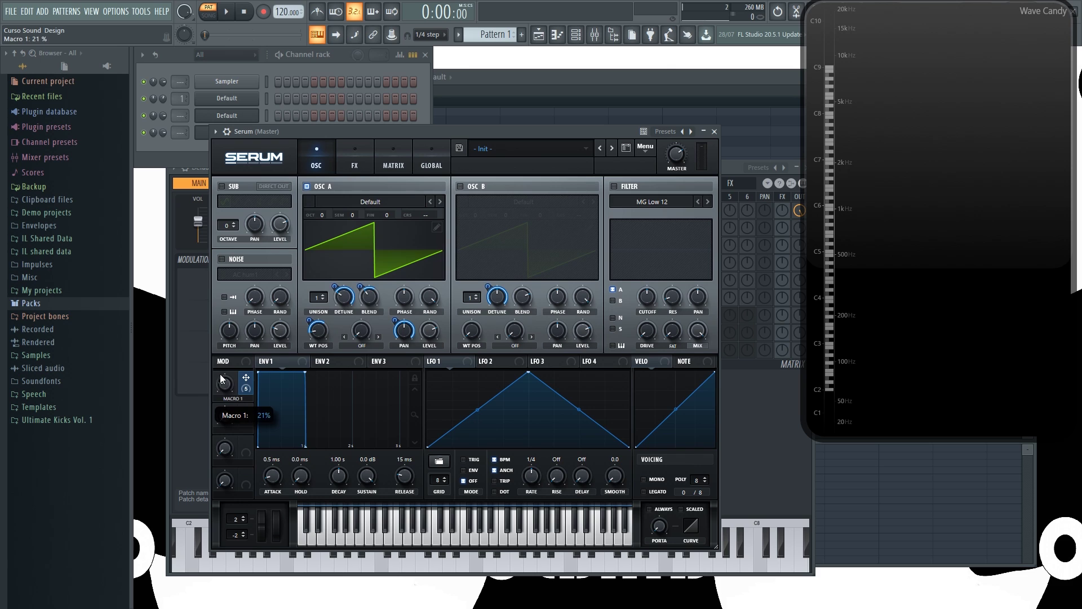
Set oscillator A's unison to 6 voices and audition C5 while turning Macro 1.
key("z")
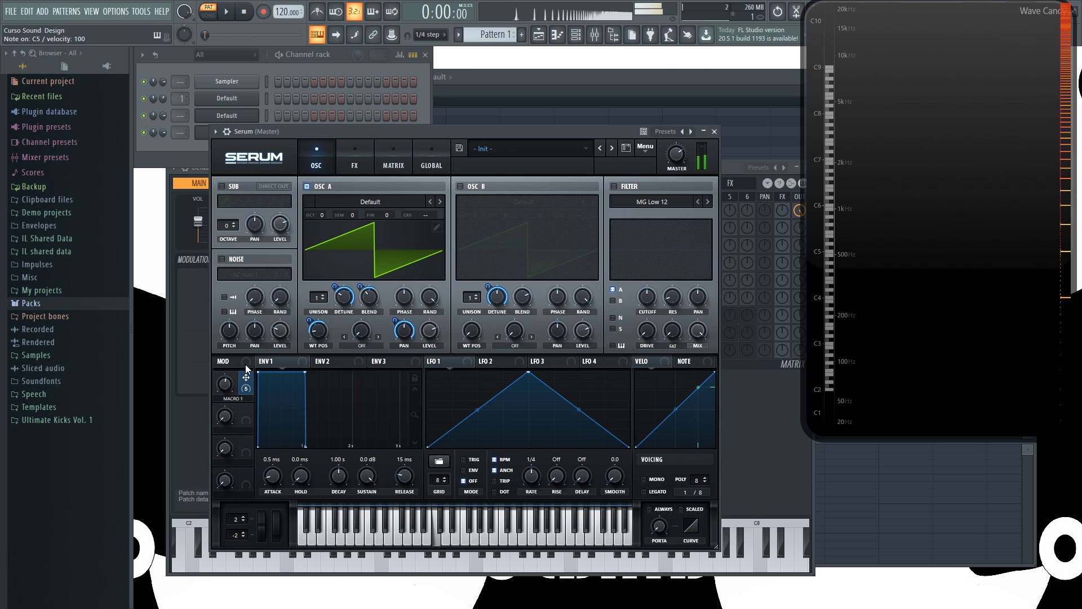
key("z")
left_click_drag(224, 385, 232, 340)
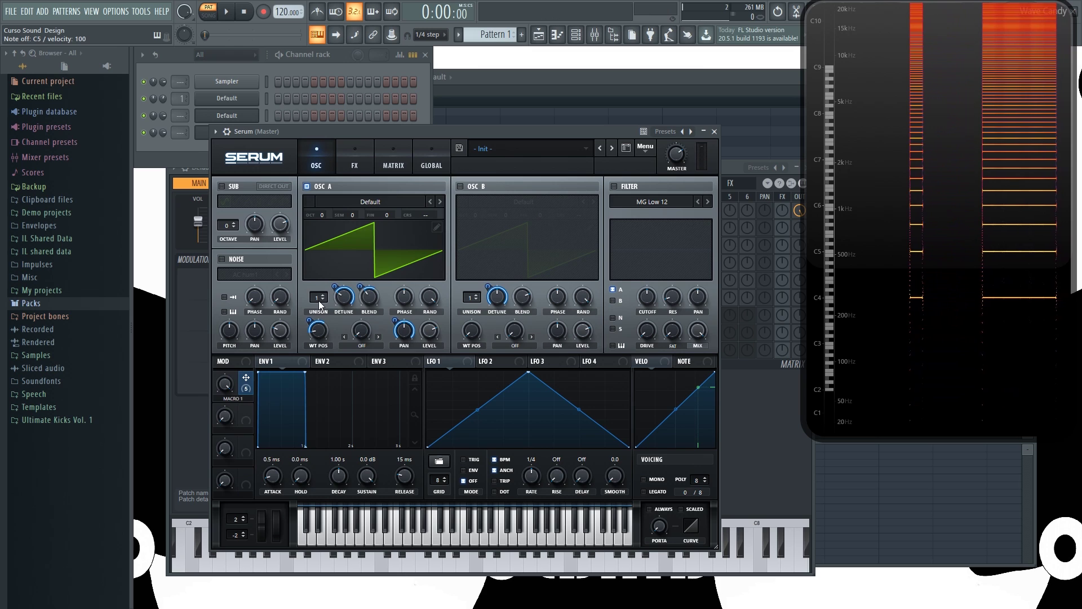
left_click_drag(318, 299, 319, 266)
mouse_move(228, 383)
left_mouse_down()
mouse_move(239, 431)
mouse_move(228, 383)
left_mouse_up()
key("z")
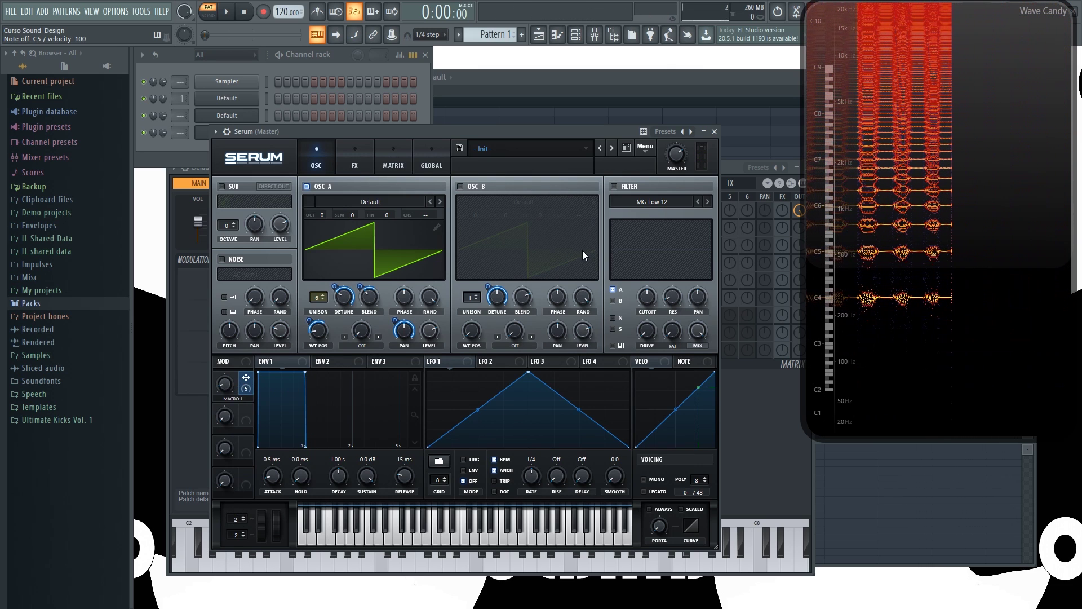
Close Serum, bring the Sytrus window fully into view and show operator 1's pitch modulation X mapping.
left_click(716, 132)
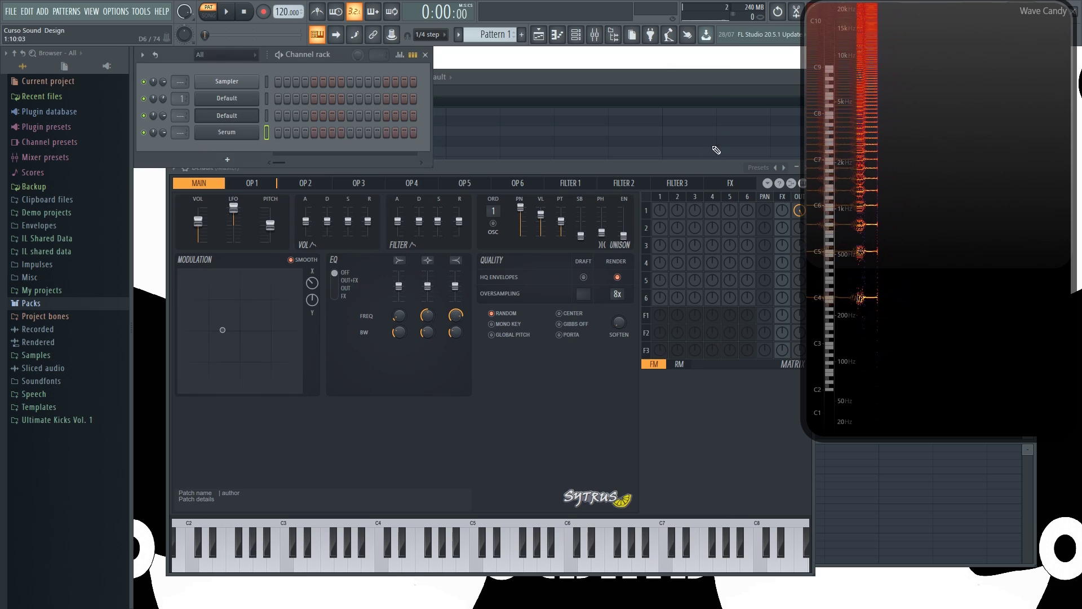
left_click_drag(560, 164, 540, 166)
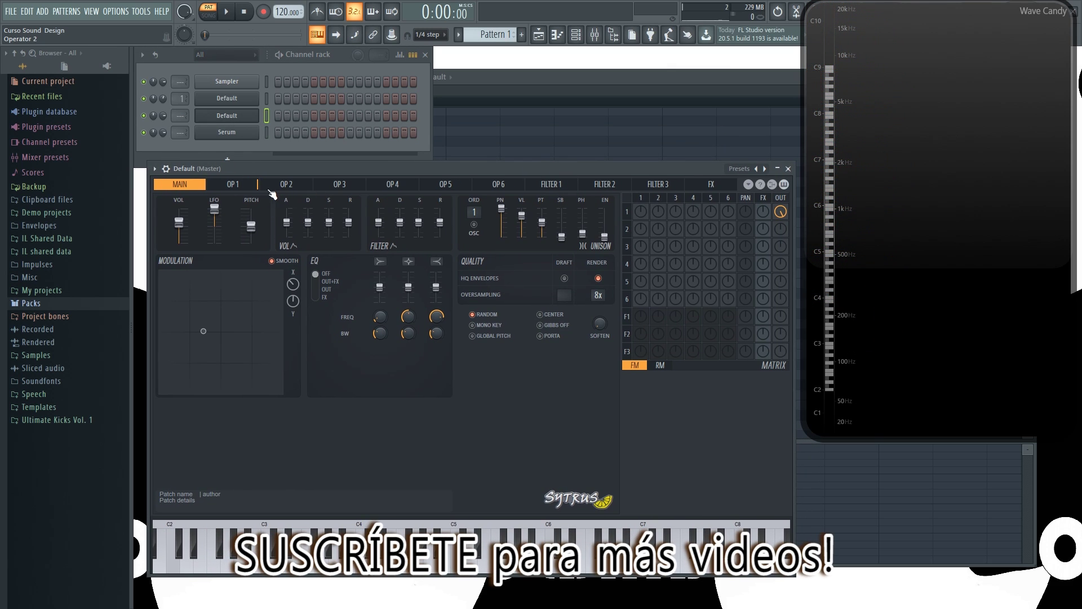
left_click(233, 184)
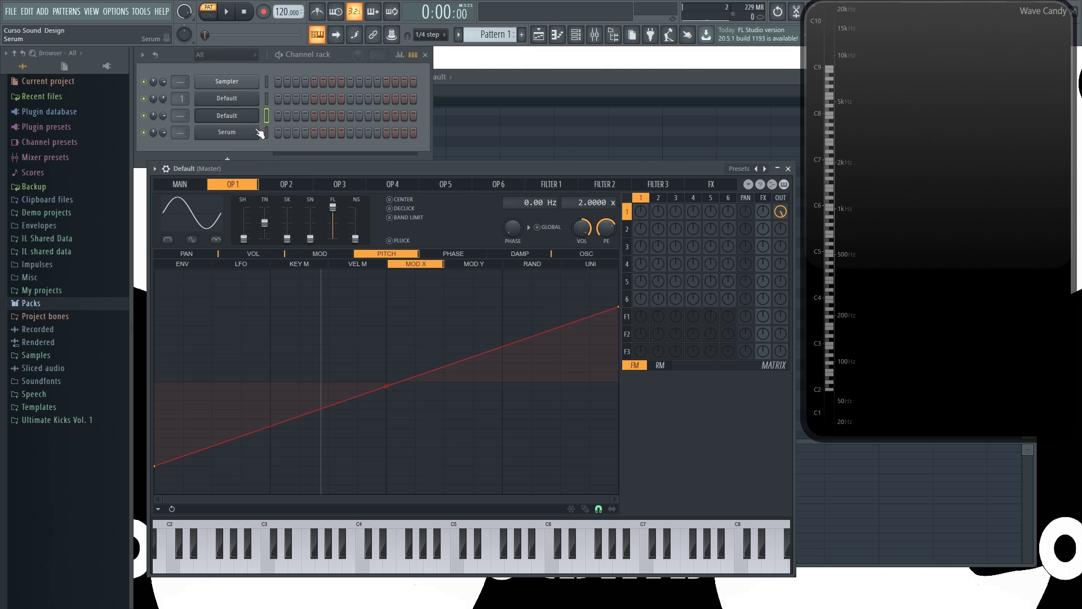
Reopen Serum and view its Env 3, LFO 2 and Note modulation sources for comparison.
left_click(226, 134)
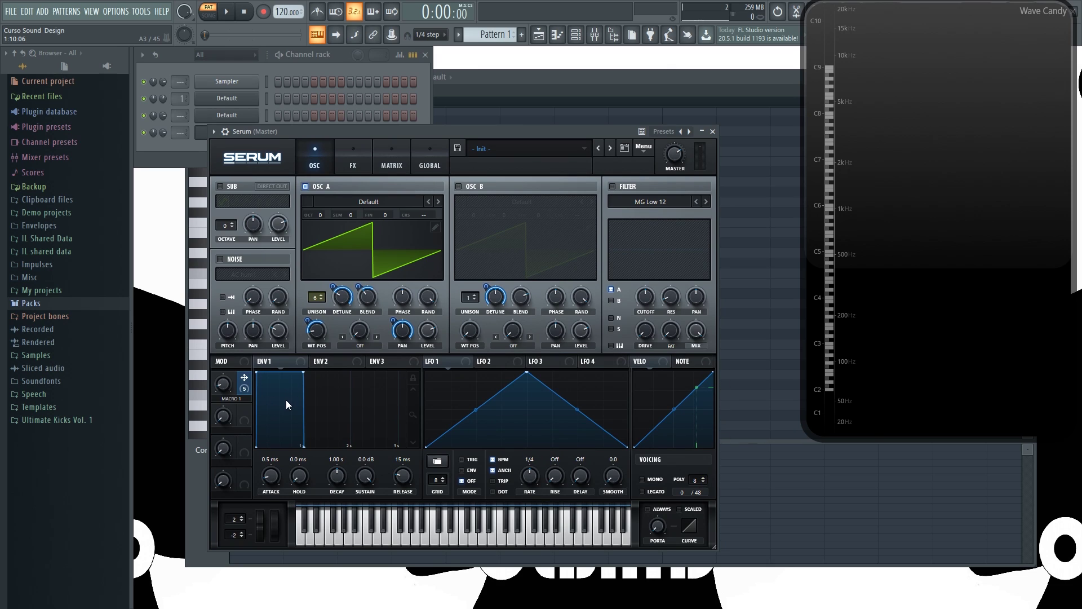
left_click(381, 361)
left_click(497, 363)
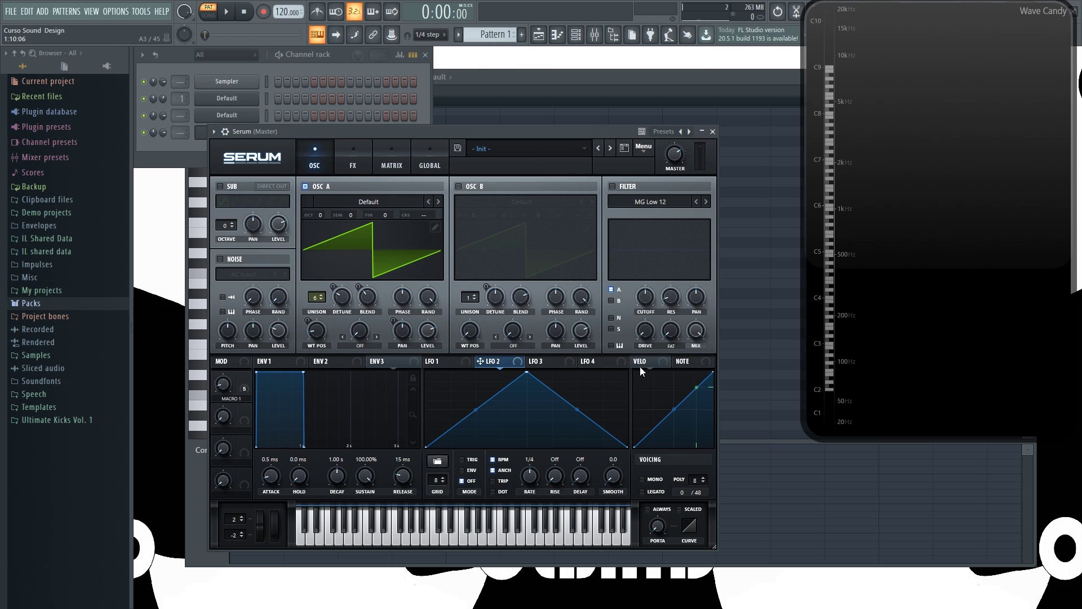
left_click(684, 363)
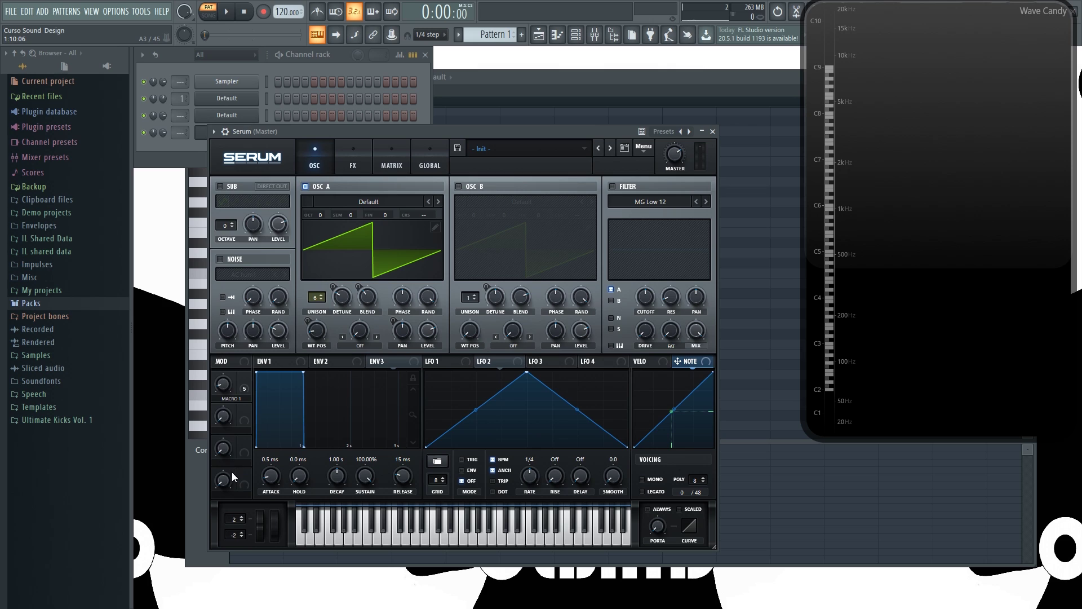
Close Serum, open the 3x Osc channel and reposition its window over the piano roll.
left_click(712, 131)
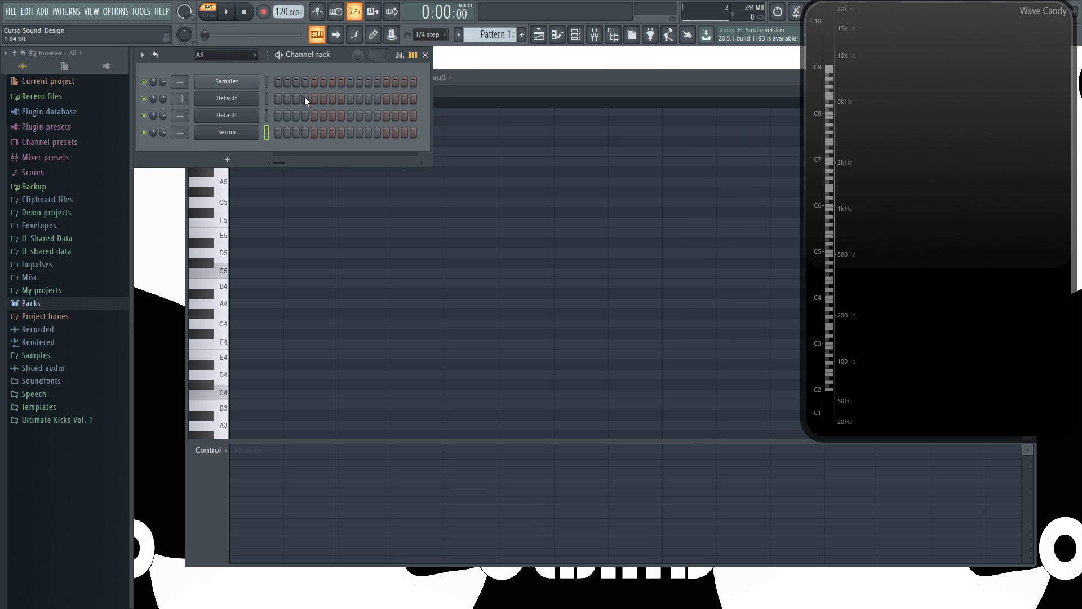
left_click(226, 98)
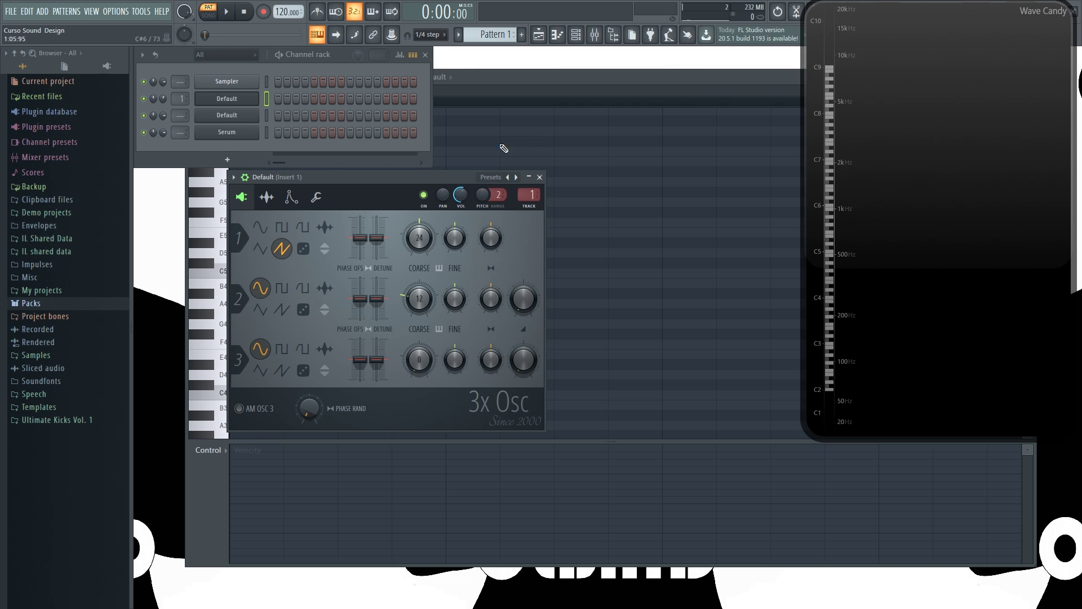
left_click_drag(357, 182, 367, 190)
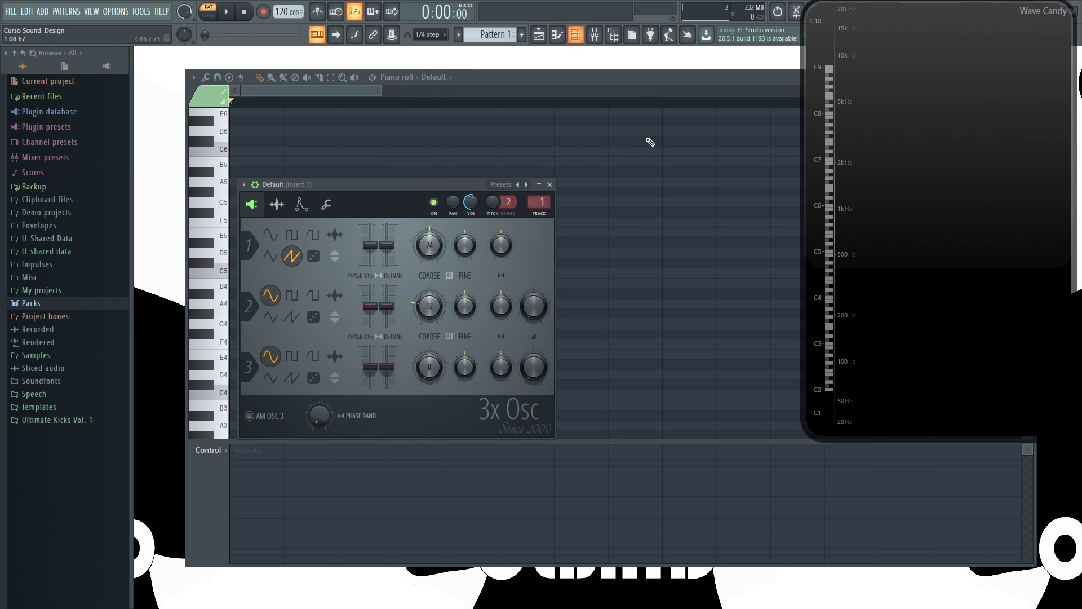
Collapse the Wave Candy visualizer, close the piano roll and reposition the 3x Osc window over the empty workspace.
left_click(1073, 11)
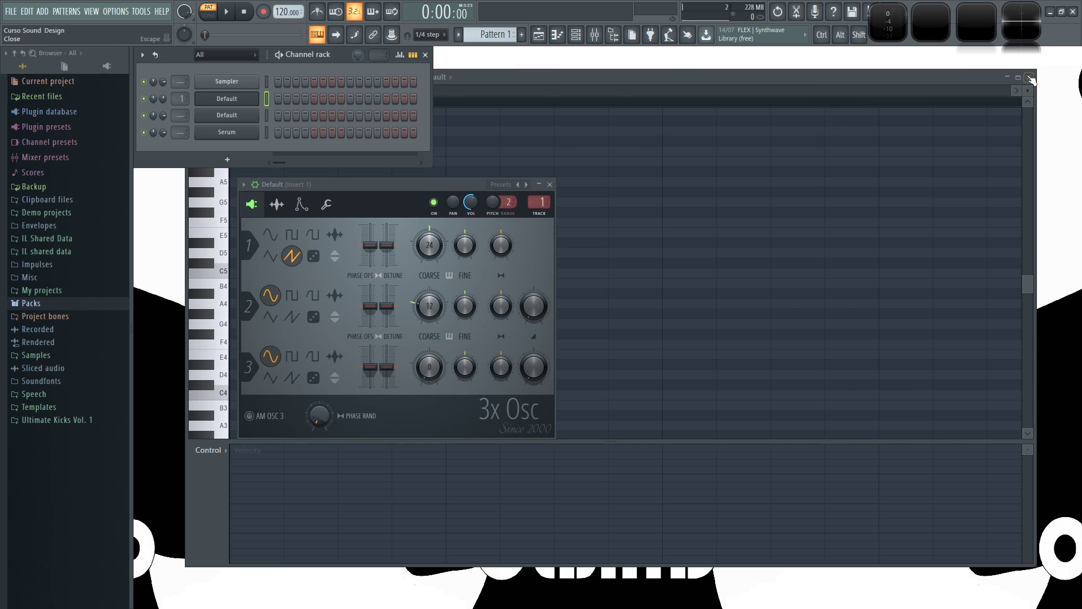
left_click(1029, 78)
left_click_drag(427, 188, 450, 207)
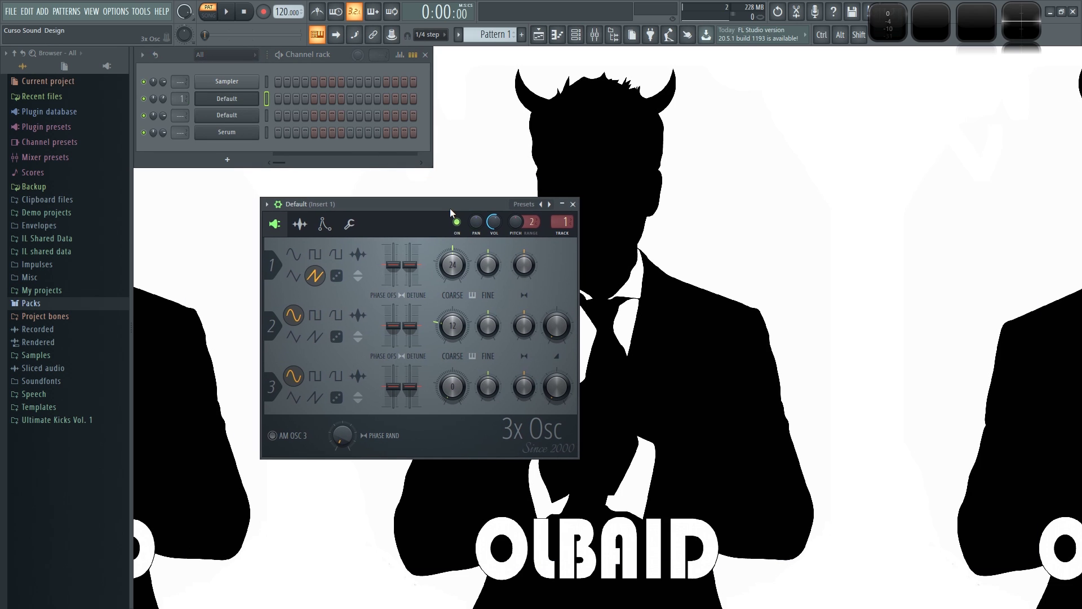
Examine 3x Osc's envelope, miscellaneous and sample settings pages, and the automation options of oscillator 2's coarse pitch.
left_click(324, 225)
left_click(332, 216)
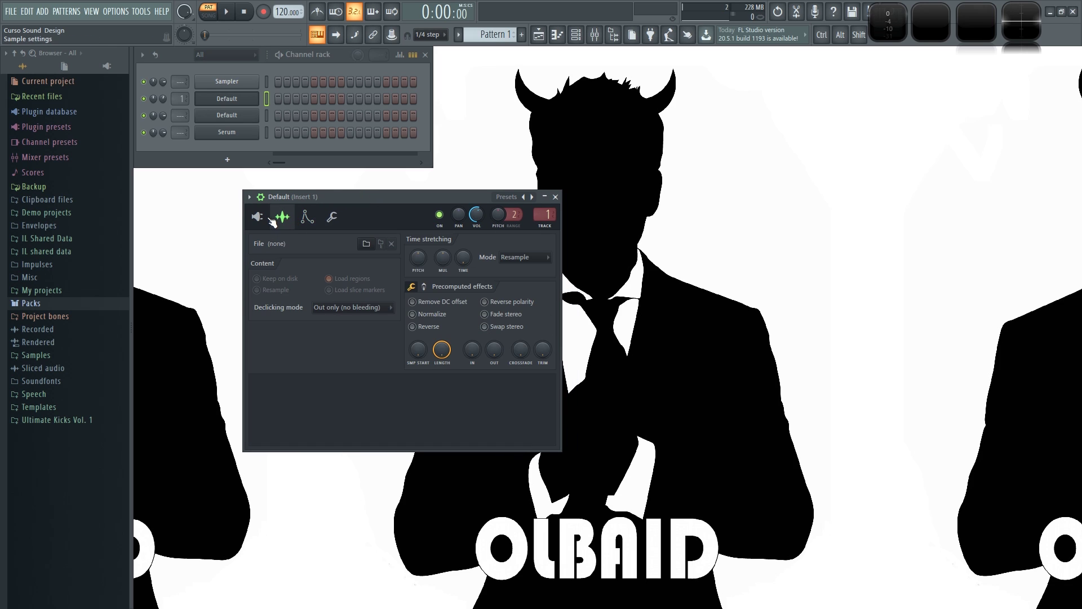
left_click(257, 216)
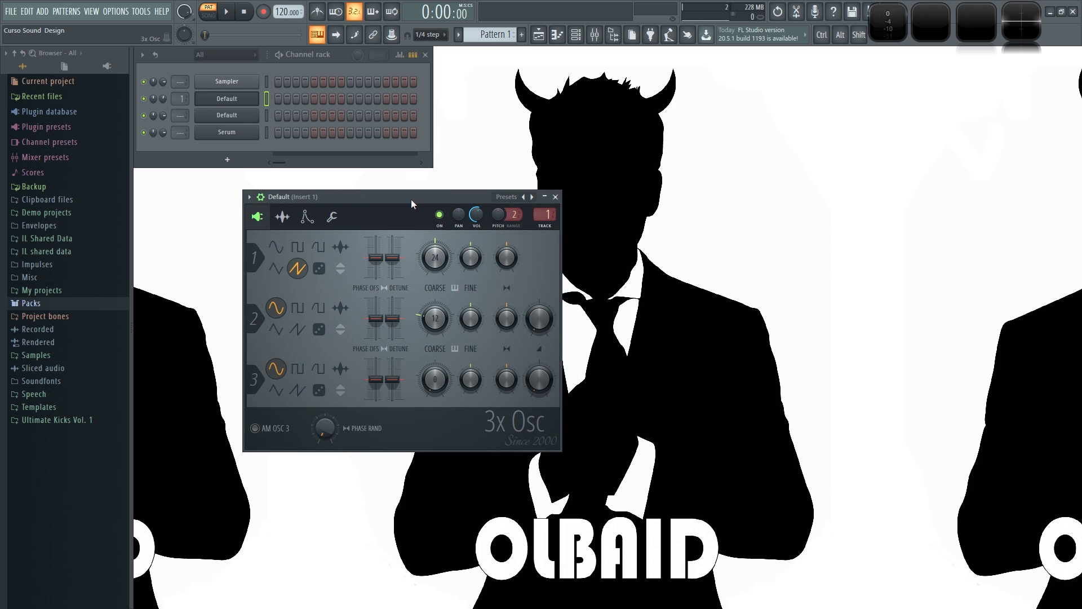
left_click_drag(411, 198, 375, 190)
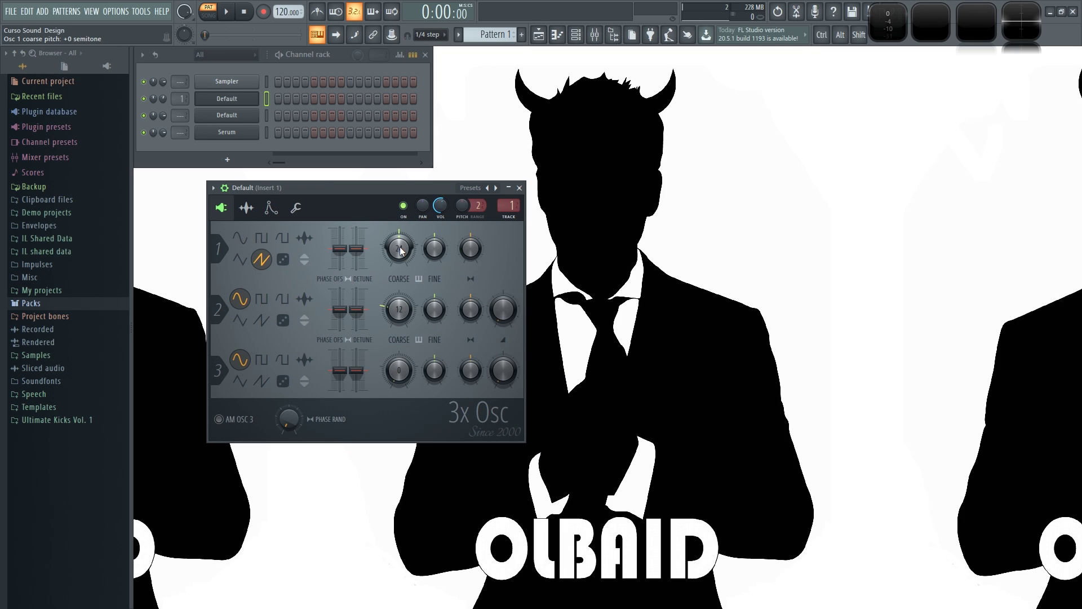
left_click_drag(385, 196, 370, 191)
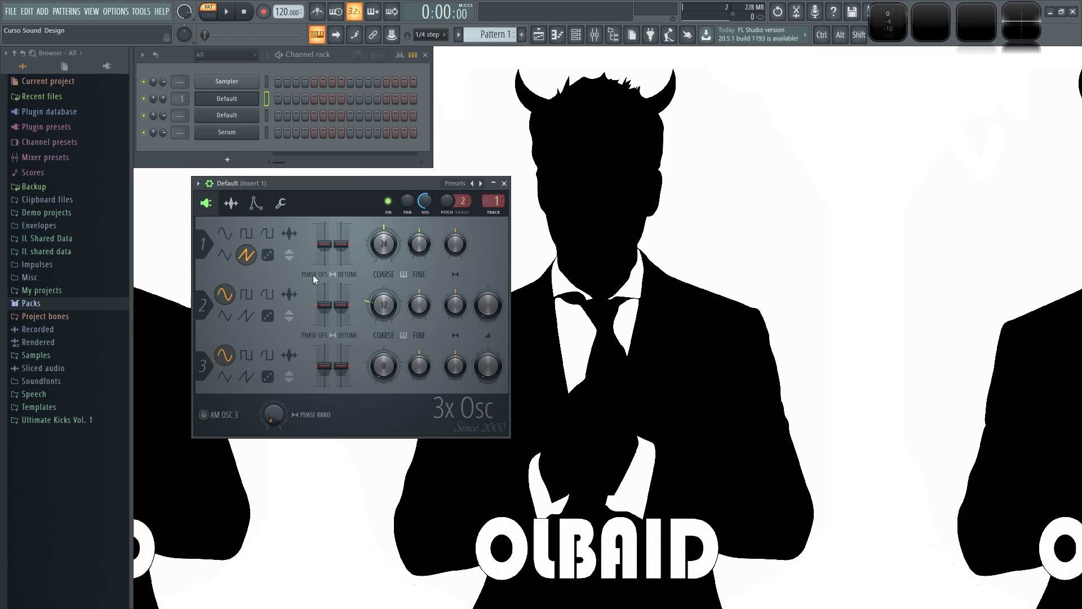
right_click(370, 300)
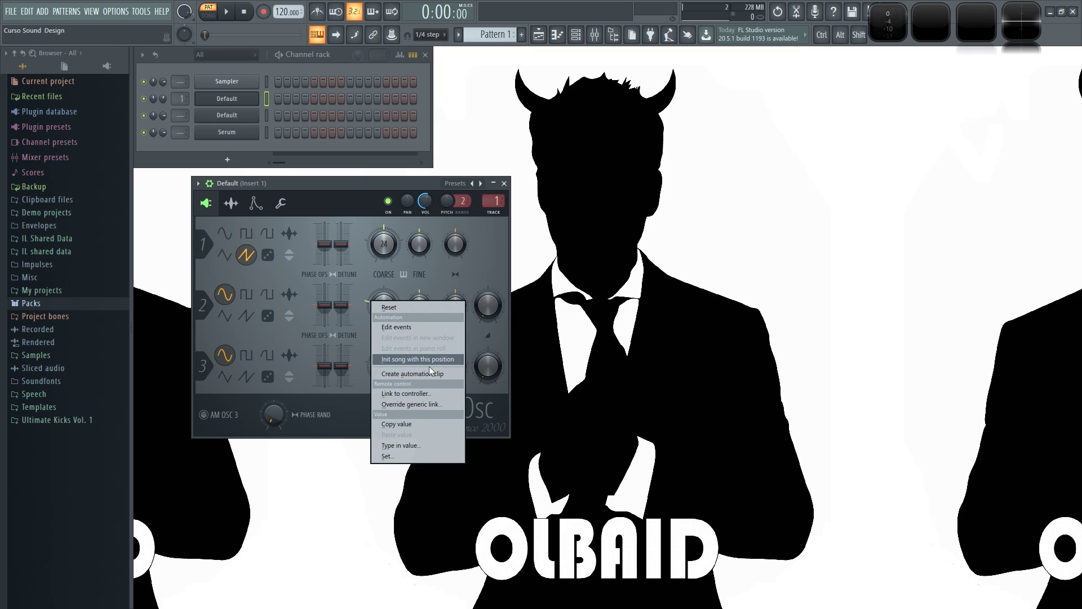
left_click(374, 181)
left_click_drag(372, 183, 379, 180)
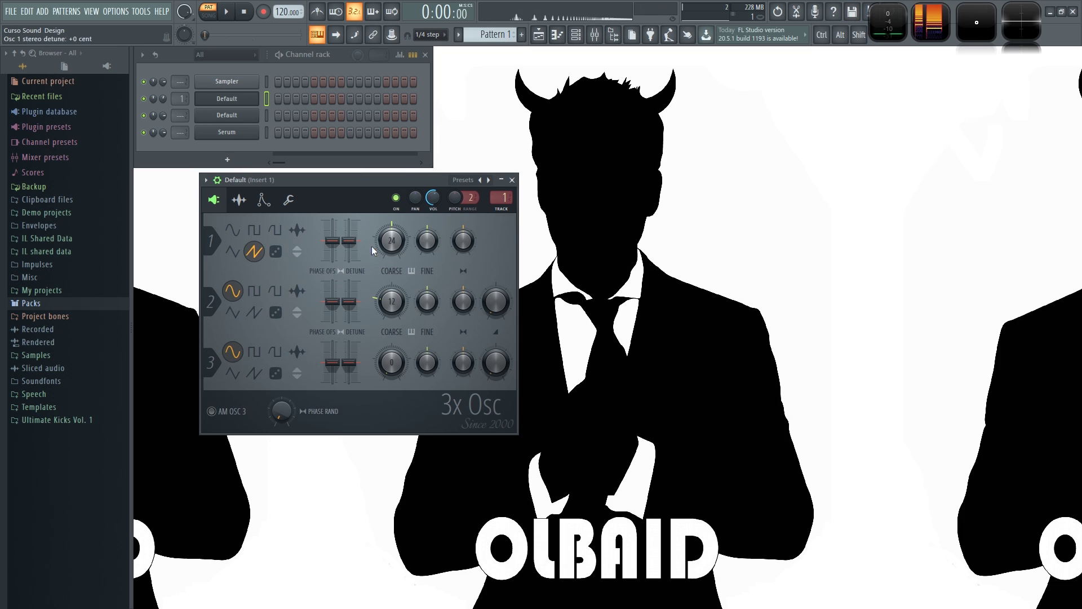
Switch oscillator 2 to a saw wave and lower oscillator 1's coarse pitch to -12 semitones, auditioning the sound.
key("z")
left_click_drag(362, 182, 365, 181)
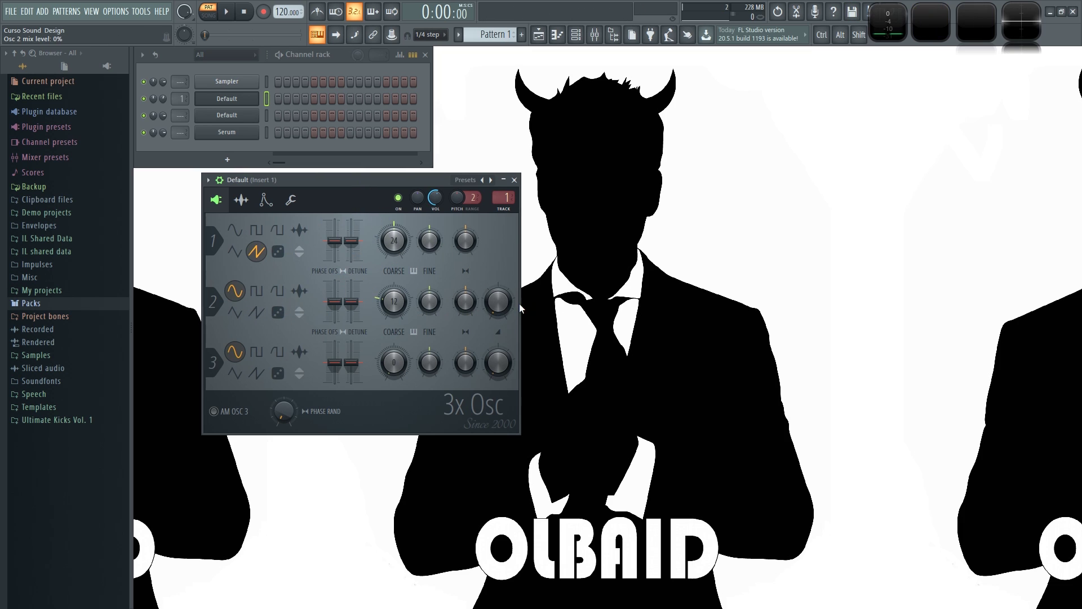
left_click(256, 312)
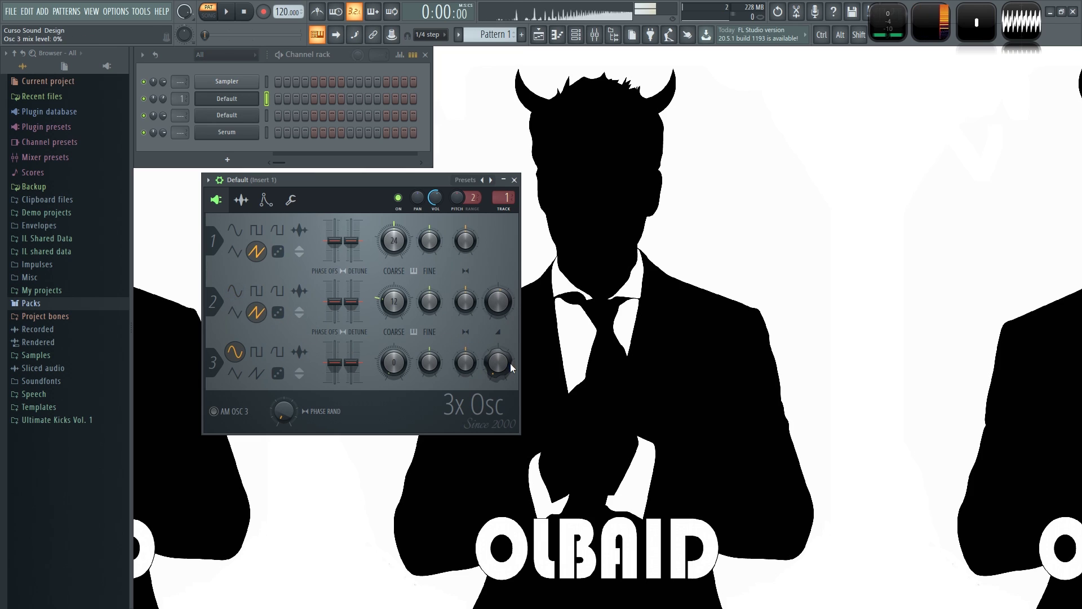
left_click_drag(394, 241, 394, 252)
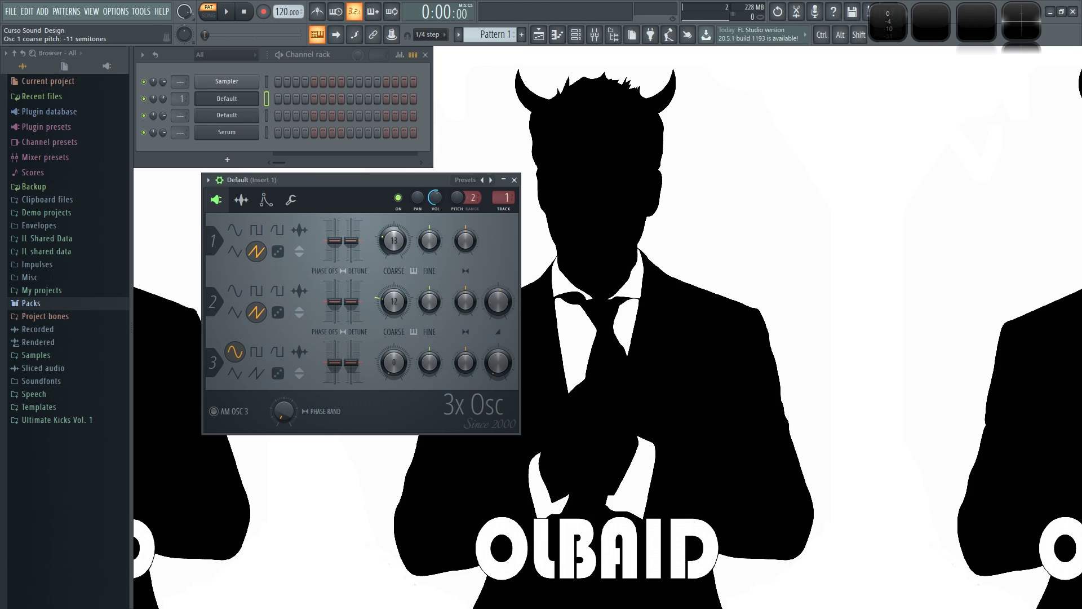
key("z")
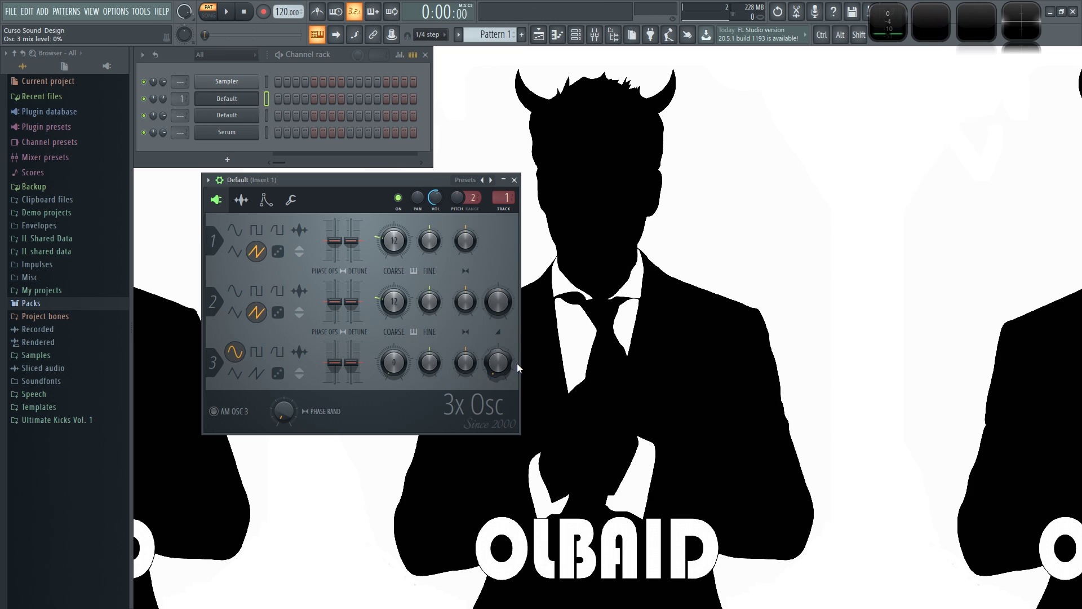
Set oscillator 3 to a saw wave at -12 semitones, audition C4 and nudge oscillator 1's fine pitch.
left_click_drag(393, 362, 393, 379)
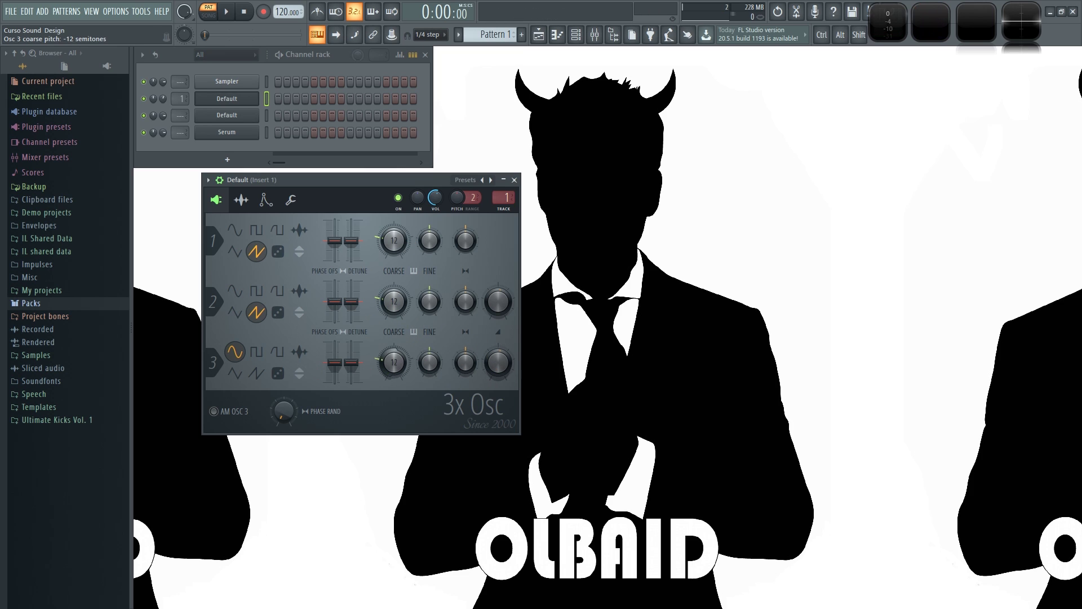
left_click(256, 373)
key("z")
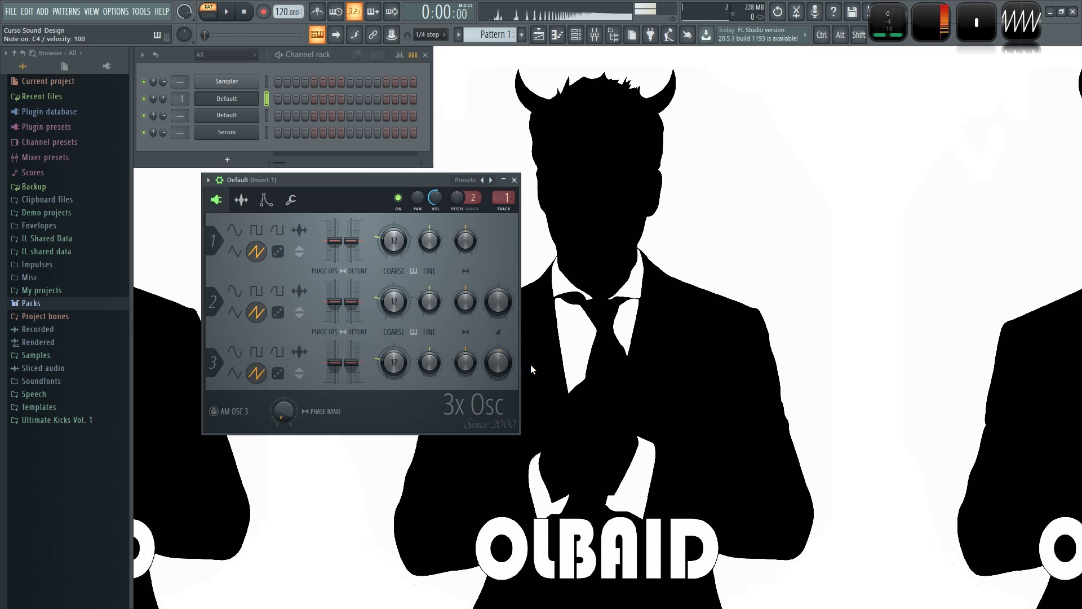
left_click_drag(429, 241, 428, 233)
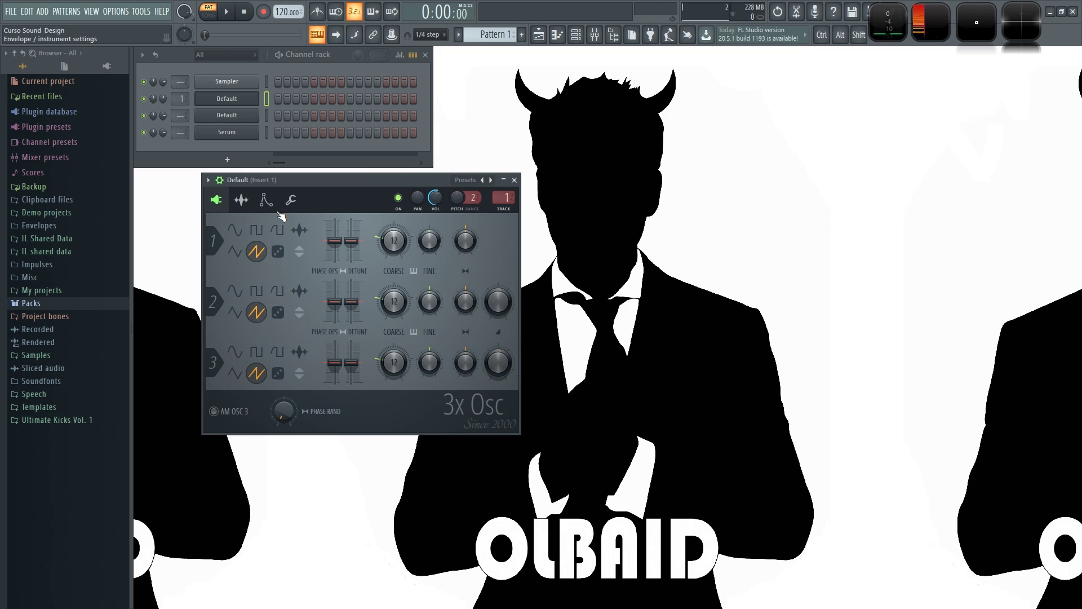
Enable the volume envelope with a longer attack, no hold and maximum decay and sustain while auditioning C4.
left_click(266, 200)
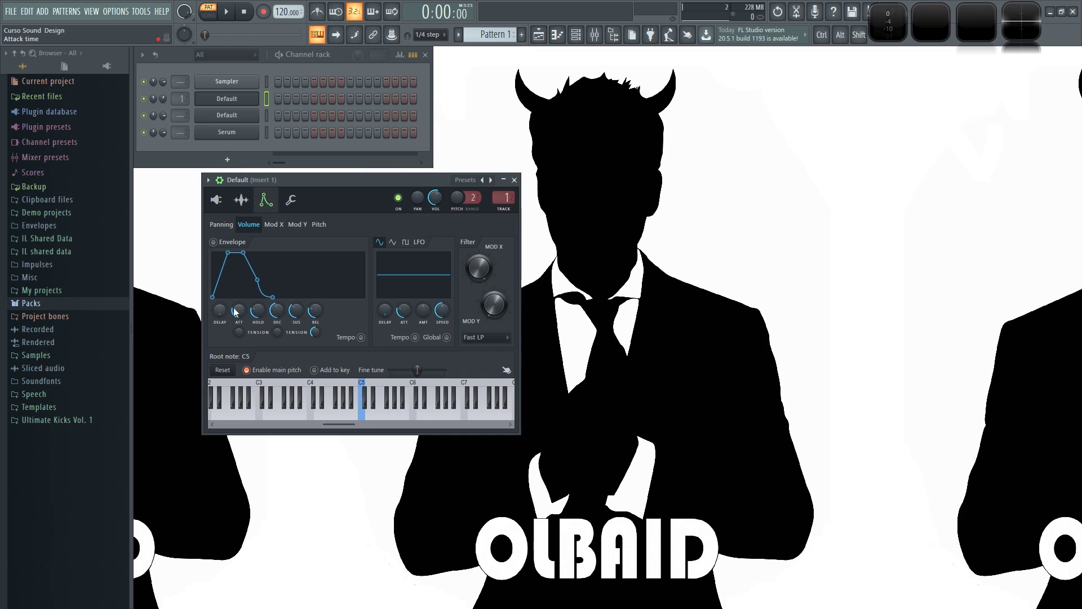
left_click_drag(238, 310, 239, 302)
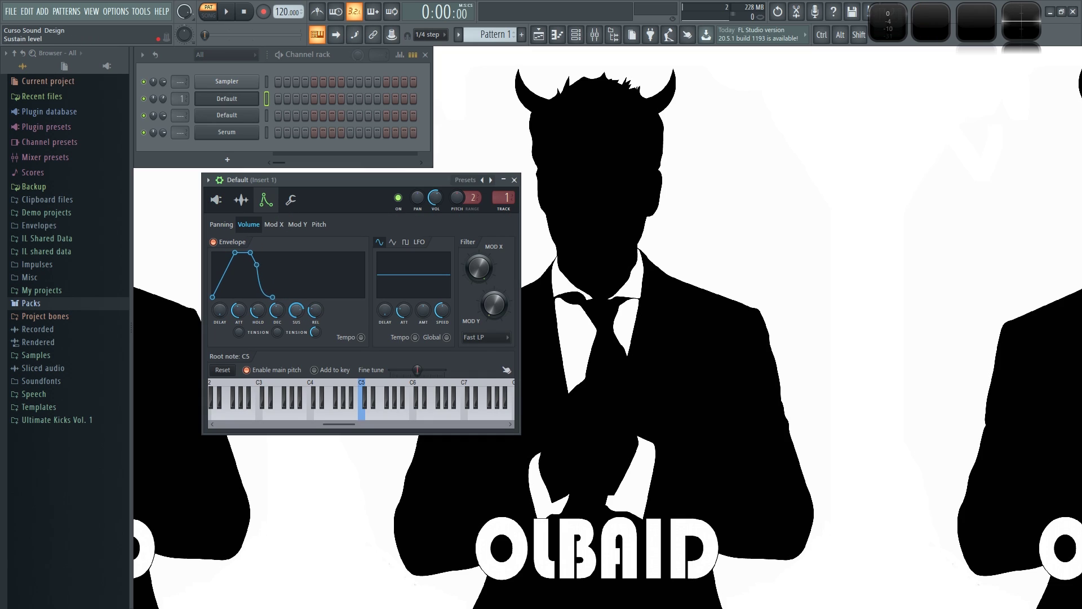
key("z")
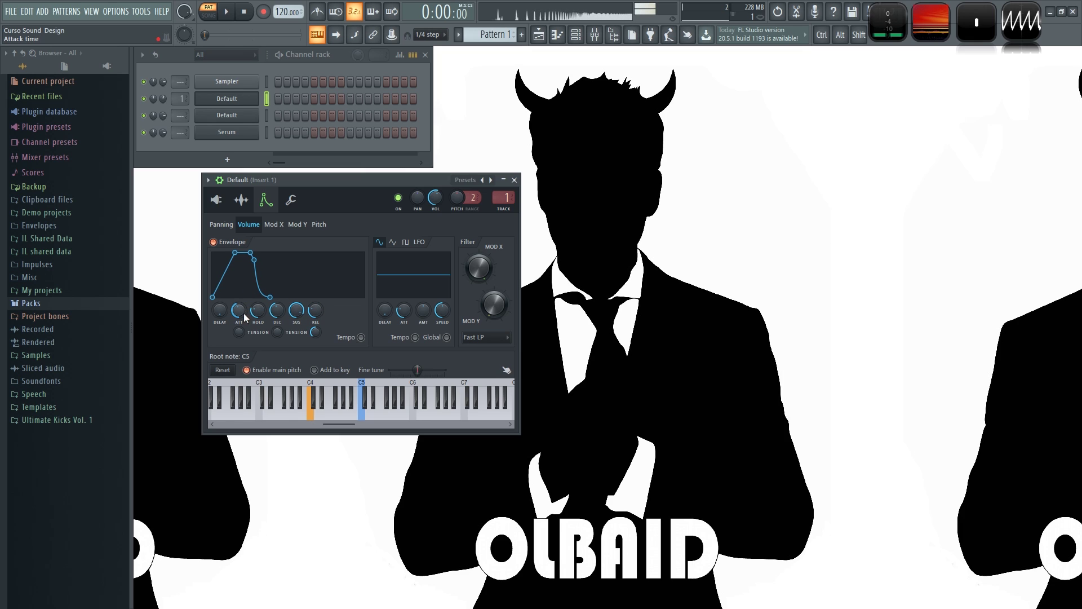
left_click_drag(245, 313, 293, 304)
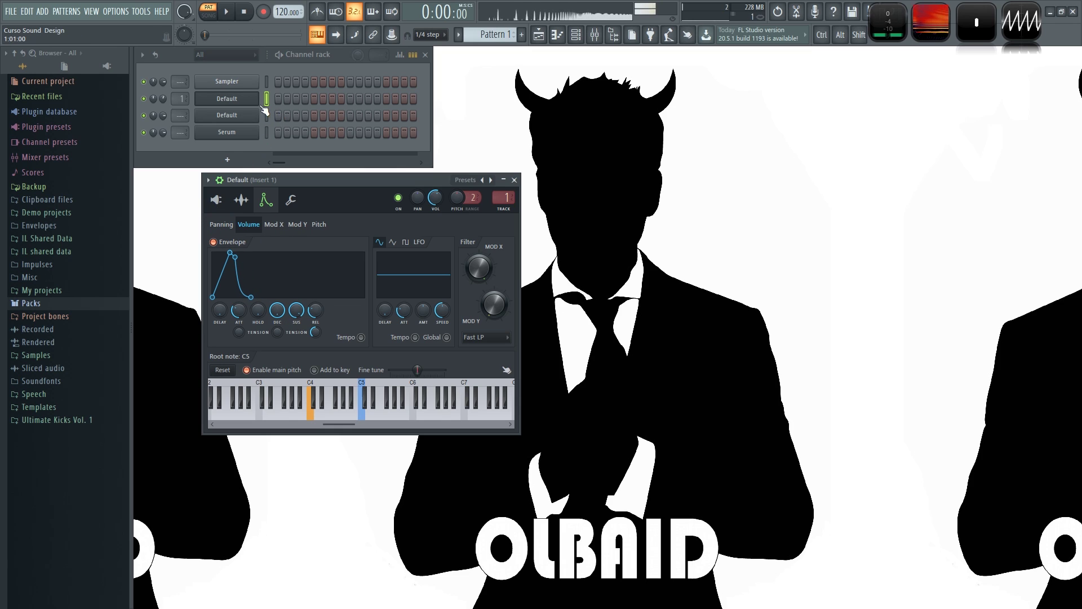
Open the 3x Osc channel's piano roll and draw a two-bar C5 note from bar 1.
right_click(245, 98)
left_click(315, 98)
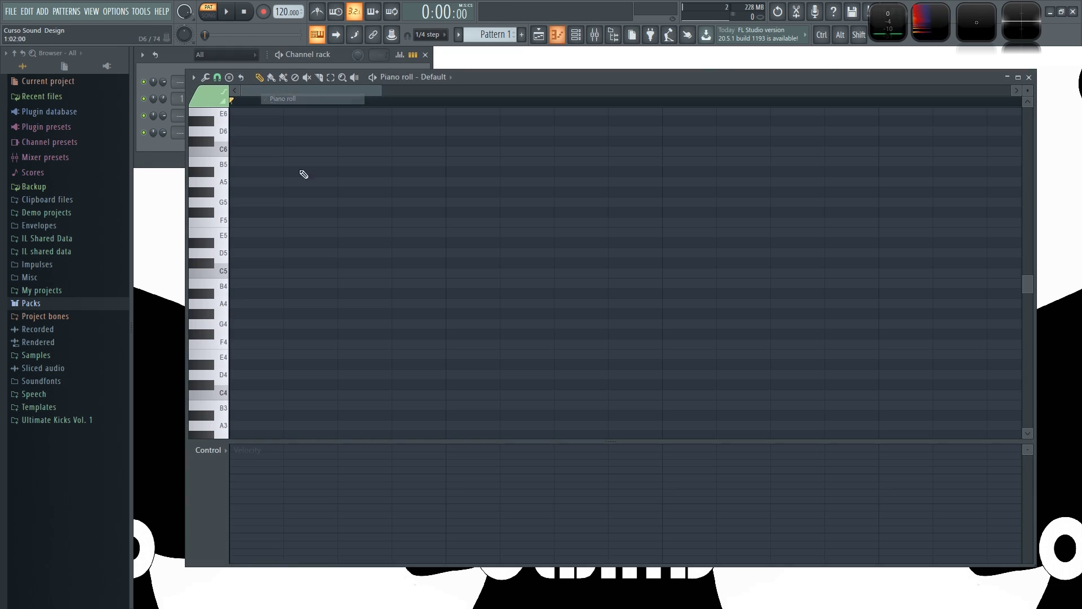
left_click(248, 275)
left_click_drag(280, 273, 960, 278)
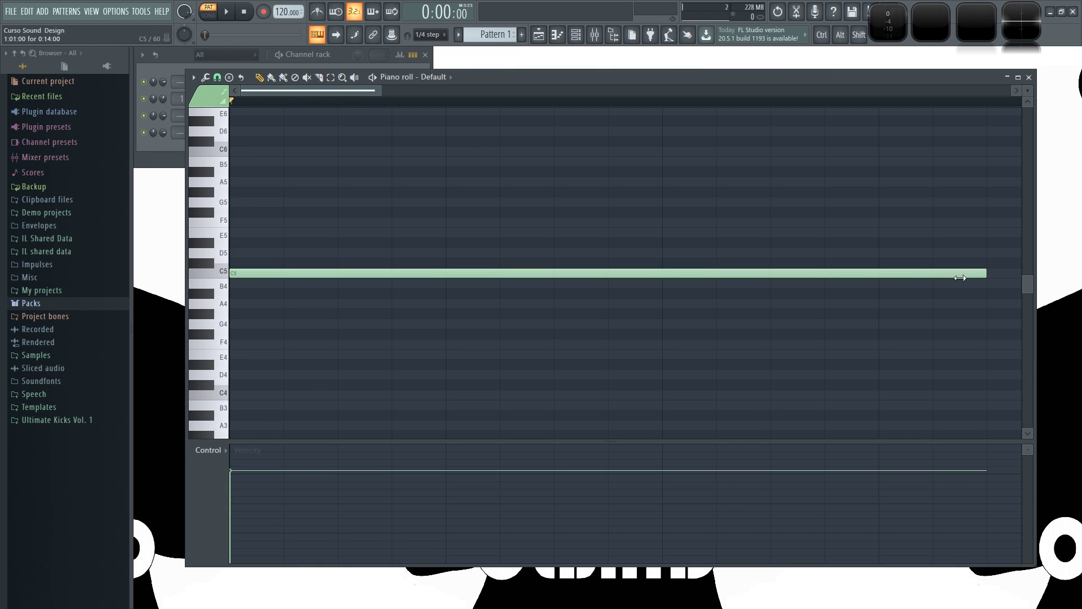
scroll(454, 241, "down", 4)
mouse_move(430, 273)
left_mouse_down()
mouse_move(719, 316)
mouse_move(684, 319)
left_mouse_up()
Add two-bar E5, G5 and B5 notes above the C5 note and close the piano roll.
left_click_drag(243, 233, 237, 233)
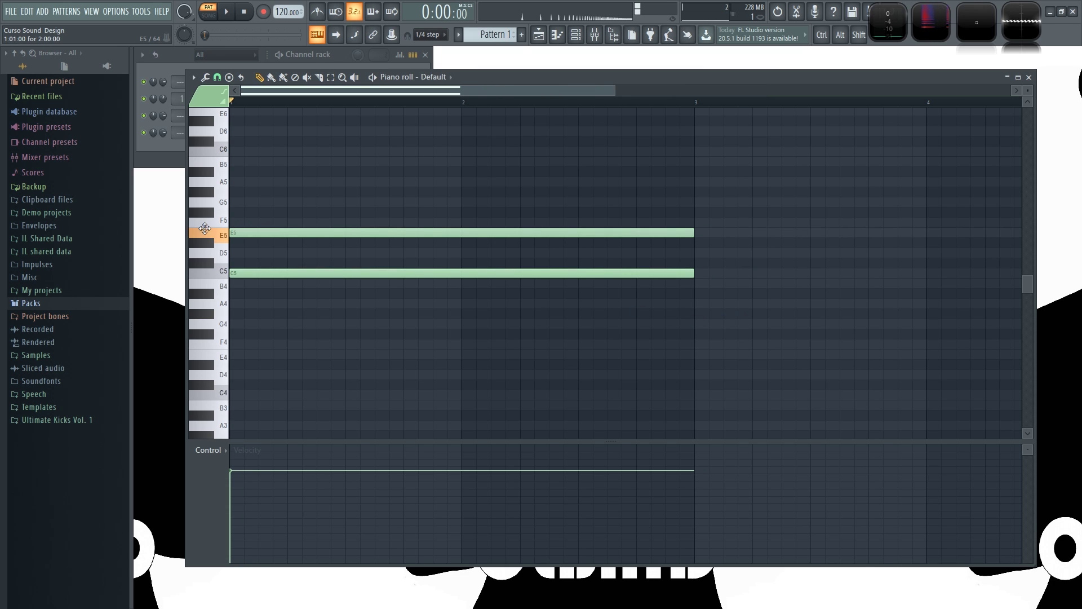
left_click(237, 202)
left_click(240, 163)
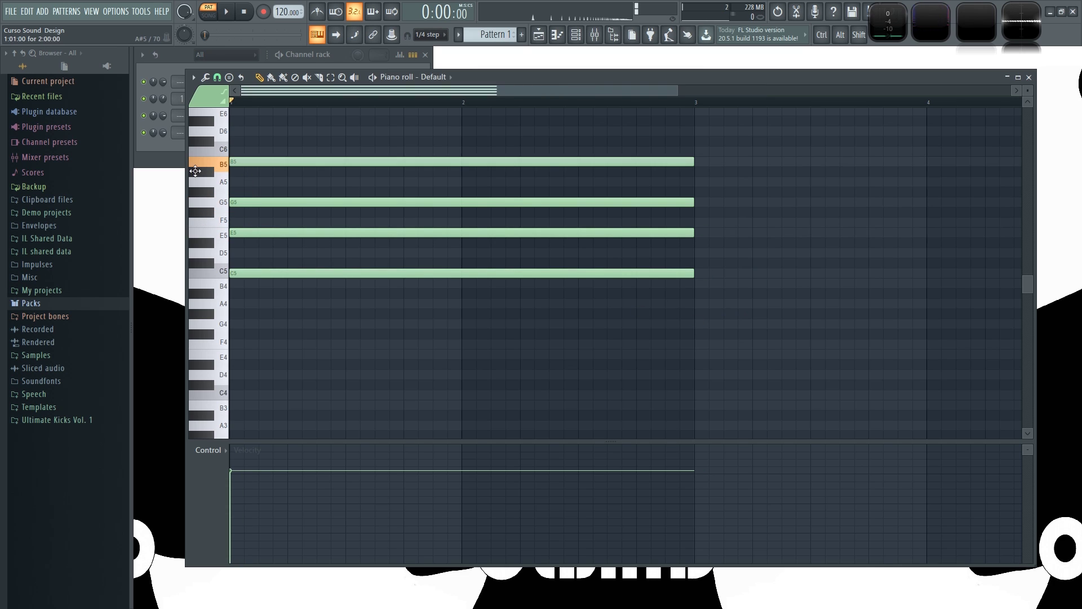
left_click(1028, 77)
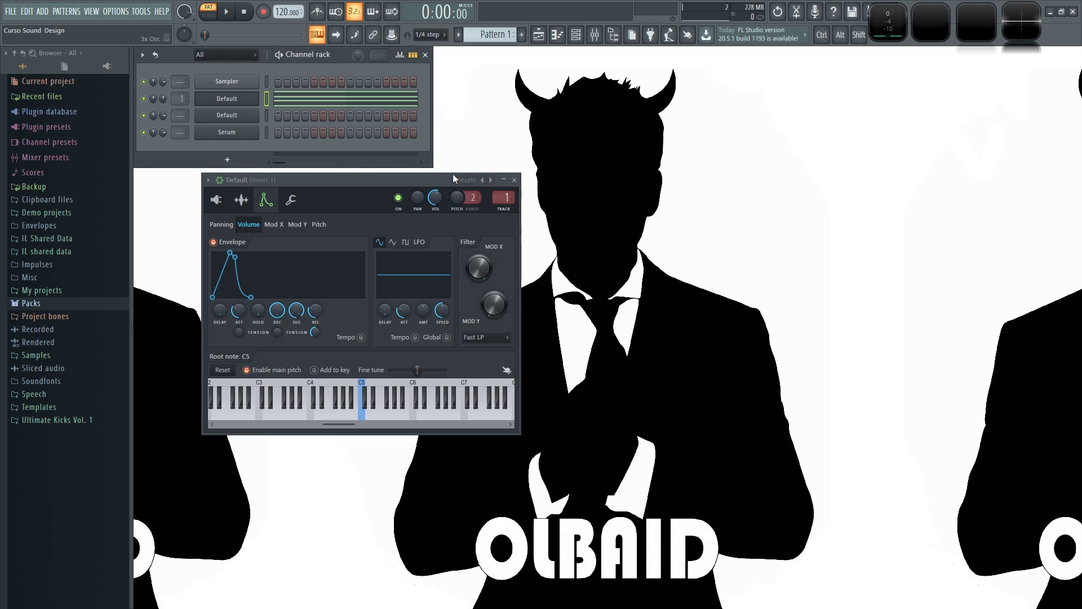
Place Pattern 1 at the start of Track 1 in the playlist and play it in song mode.
key("F5")
left_click(416, 109)
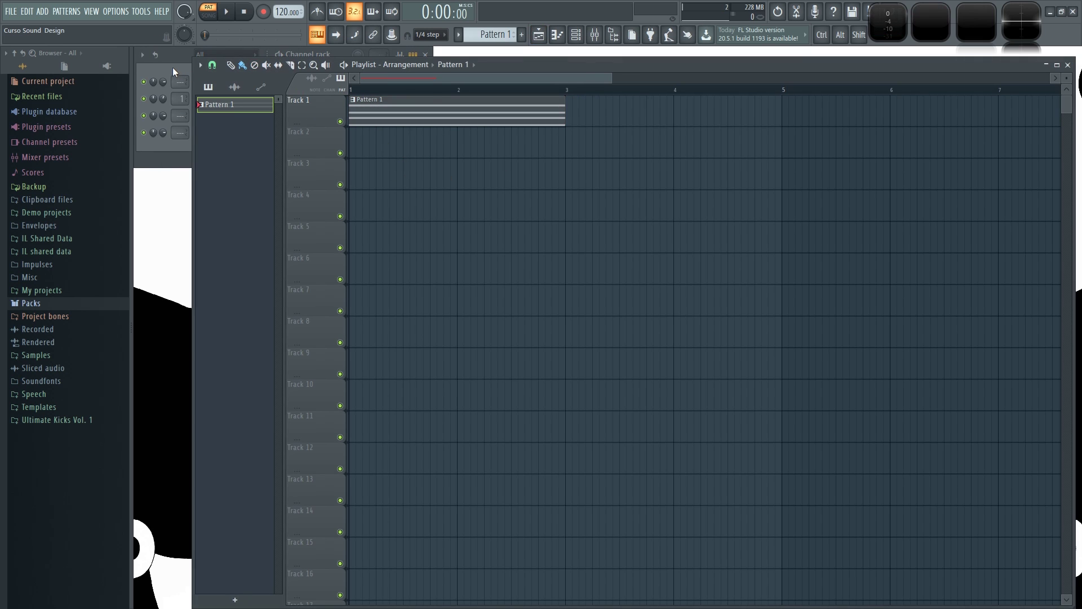
left_click(172, 67)
key("l")
key("space")
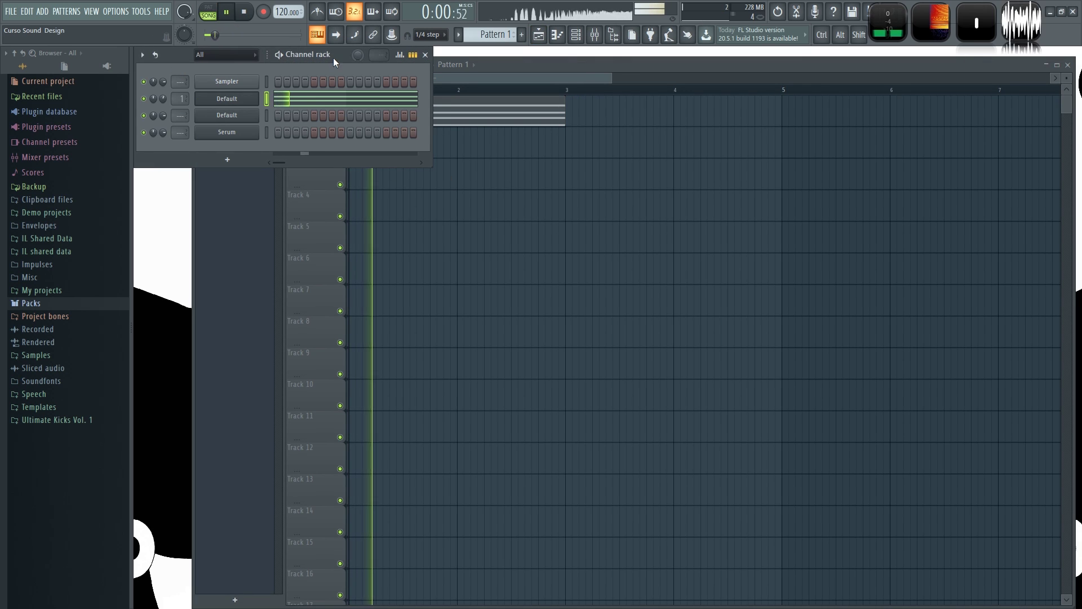
Reopen the 3x Osc oscillator page, place its window over the playlist and stop playback.
left_click(226, 99)
left_click_drag(356, 178, 503, 209)
left_click(249, 209)
key("space")
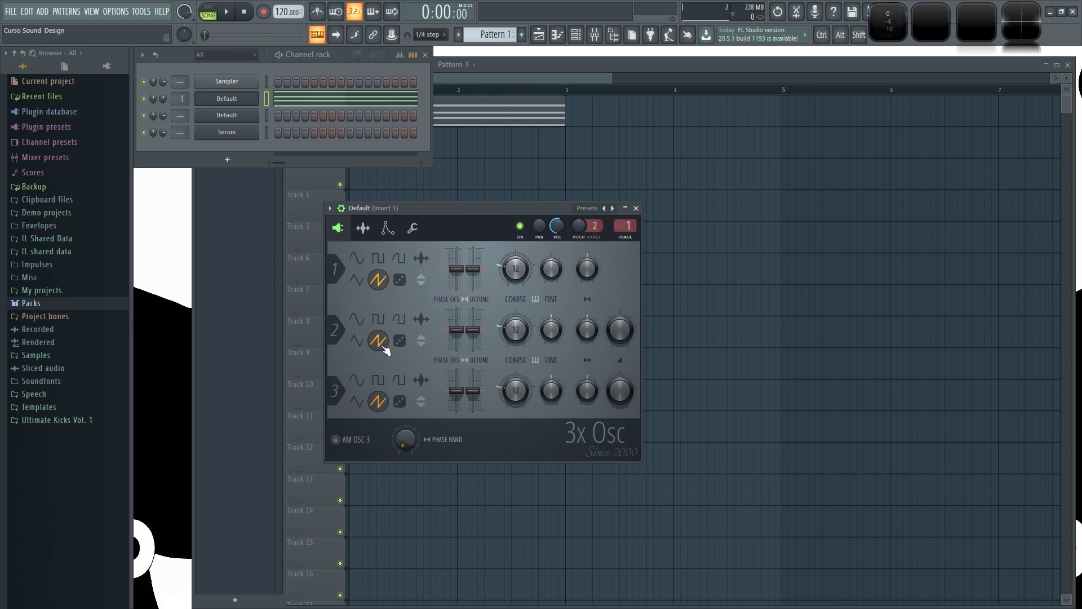
Review 3x Osc's volume envelope and miscellaneous functions pages, and return to the oscillator page.
left_click(387, 228)
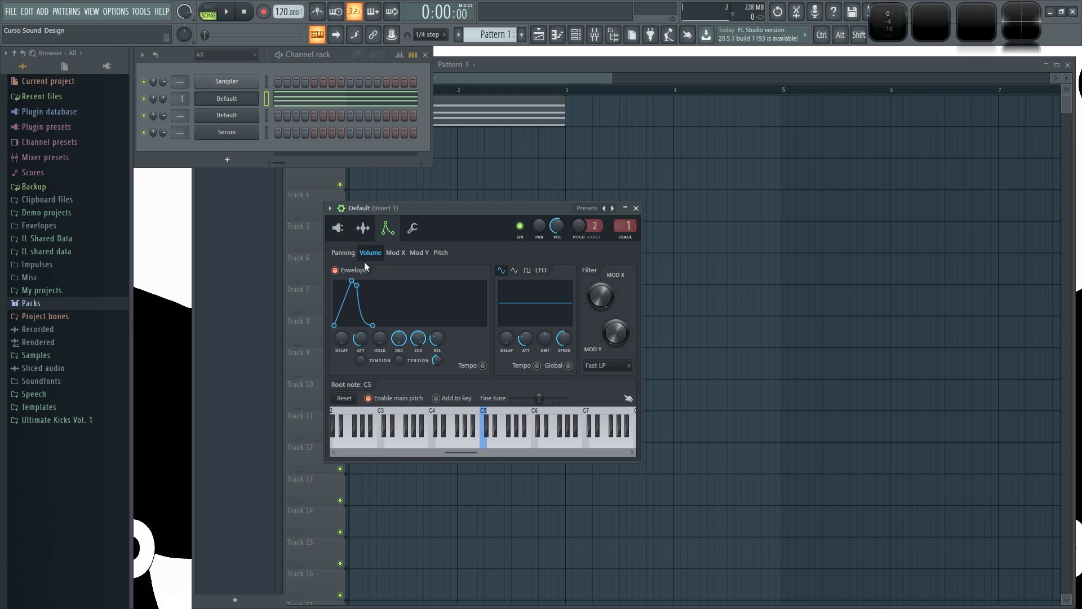
left_click(345, 228)
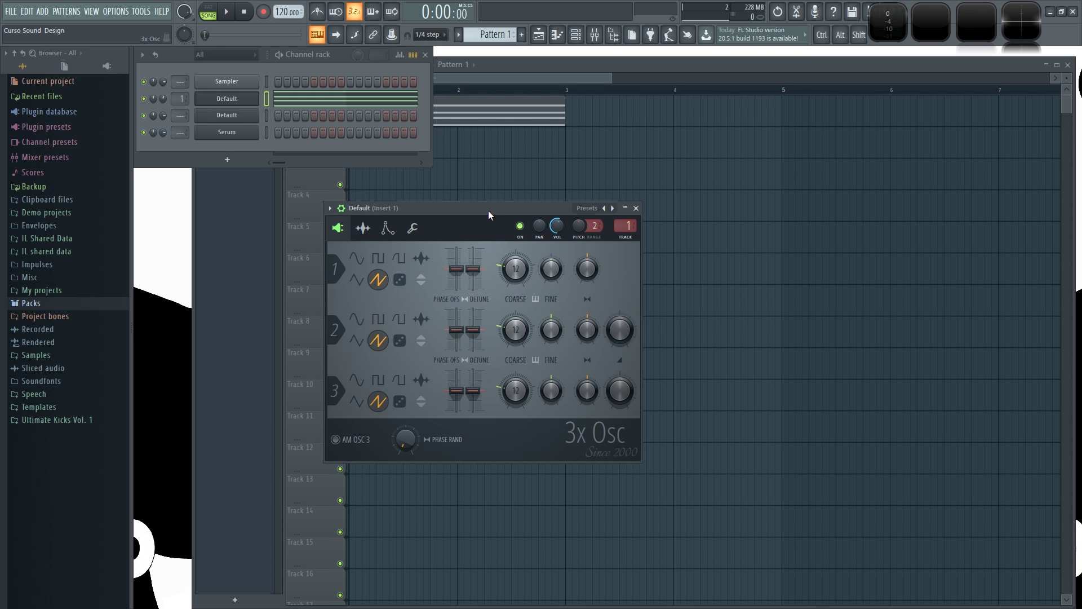
left_click_drag(488, 211, 473, 208)
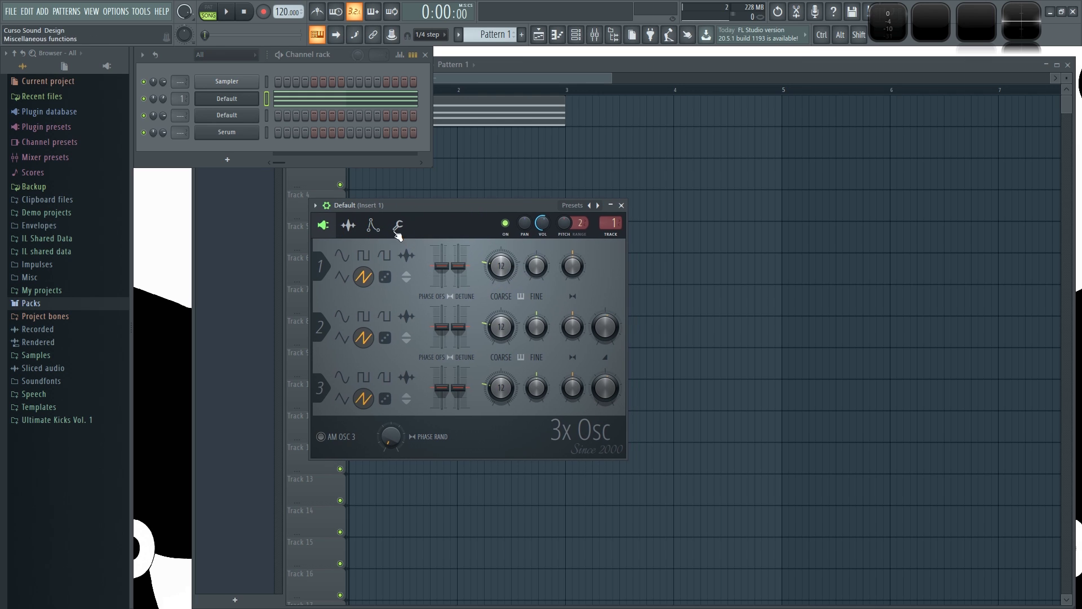
left_click(372, 226)
left_click(398, 226)
left_click(372, 225)
left_click(337, 231)
Create an automation clip for oscillator 2's fine pitch and raise its end point into a gentle upward ramp.
right_click(540, 328)
left_click(594, 397)
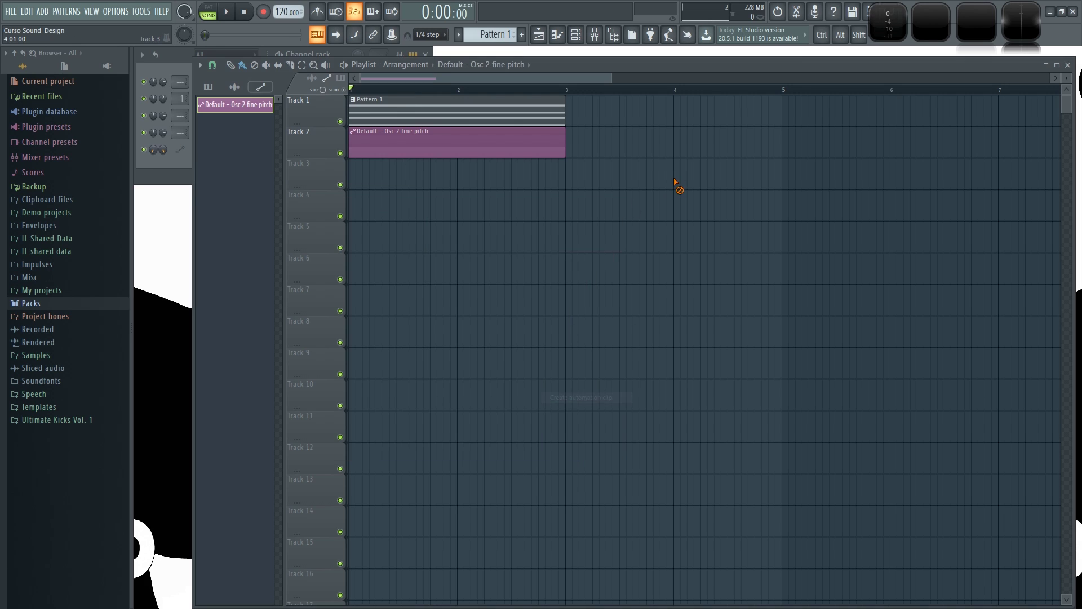
left_click_drag(568, 145, 569, 141)
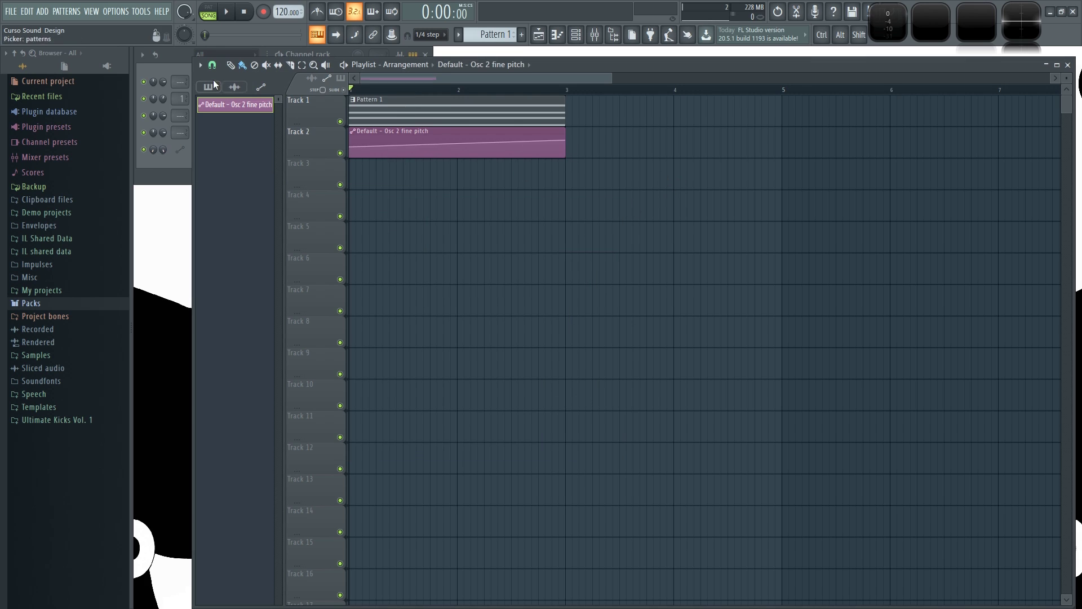
Create an automation clip for 3x Osc oscillator 3's fine pitch, lower its end point into a gentle downward ramp and audition it.
left_click(177, 58)
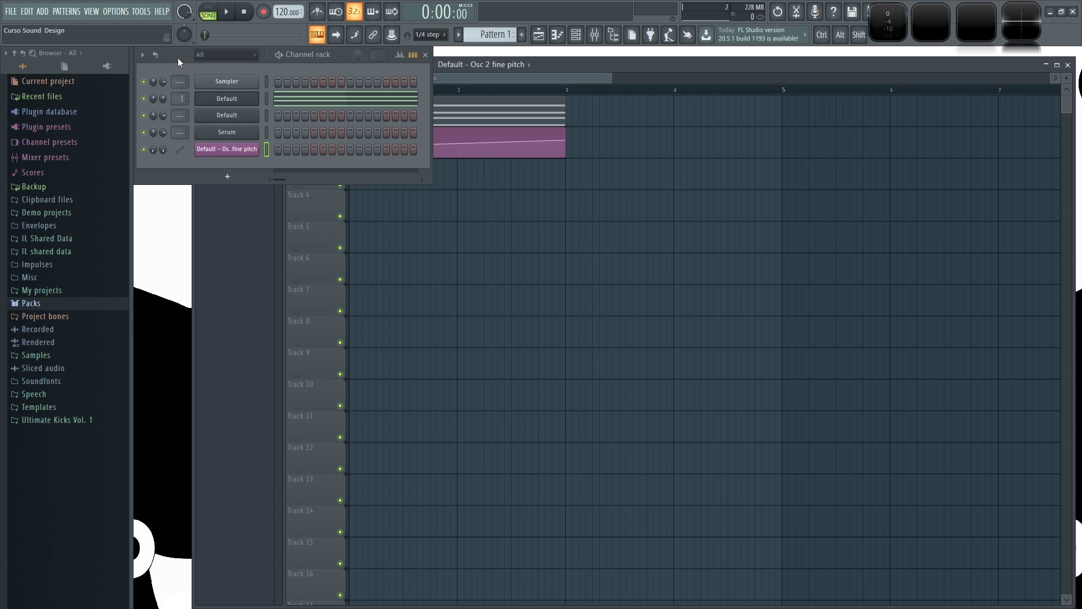
left_click(237, 100)
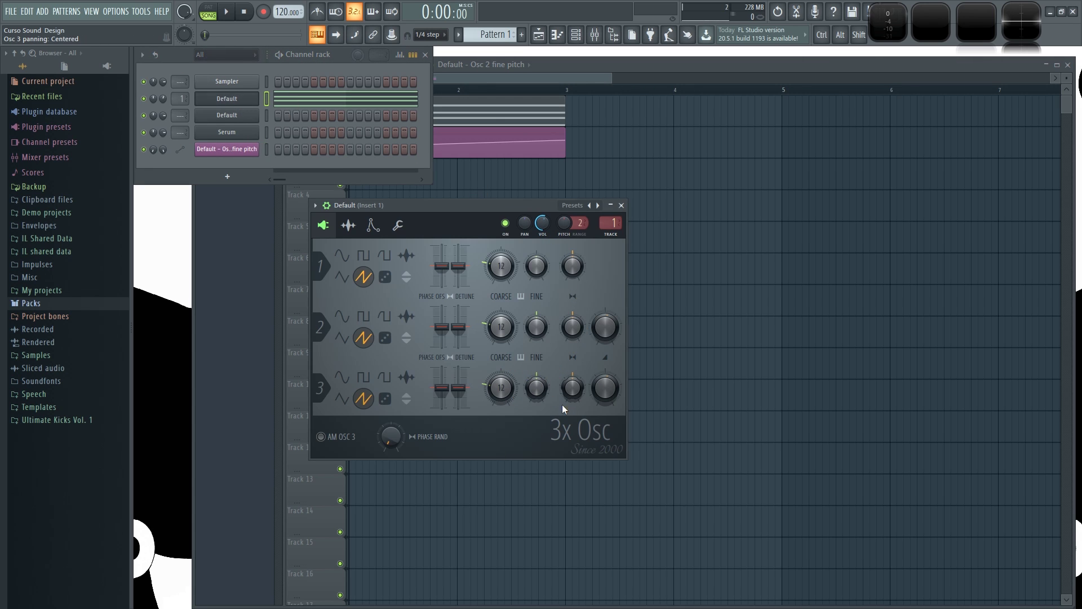
right_click(537, 388)
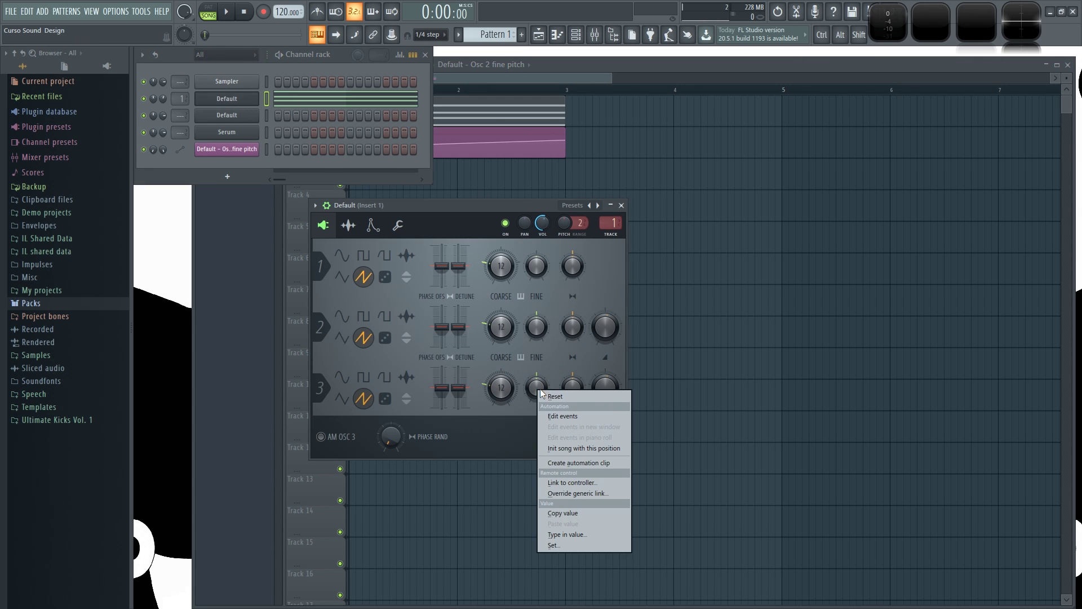
left_click(588, 461)
left_click_drag(566, 178, 567, 187)
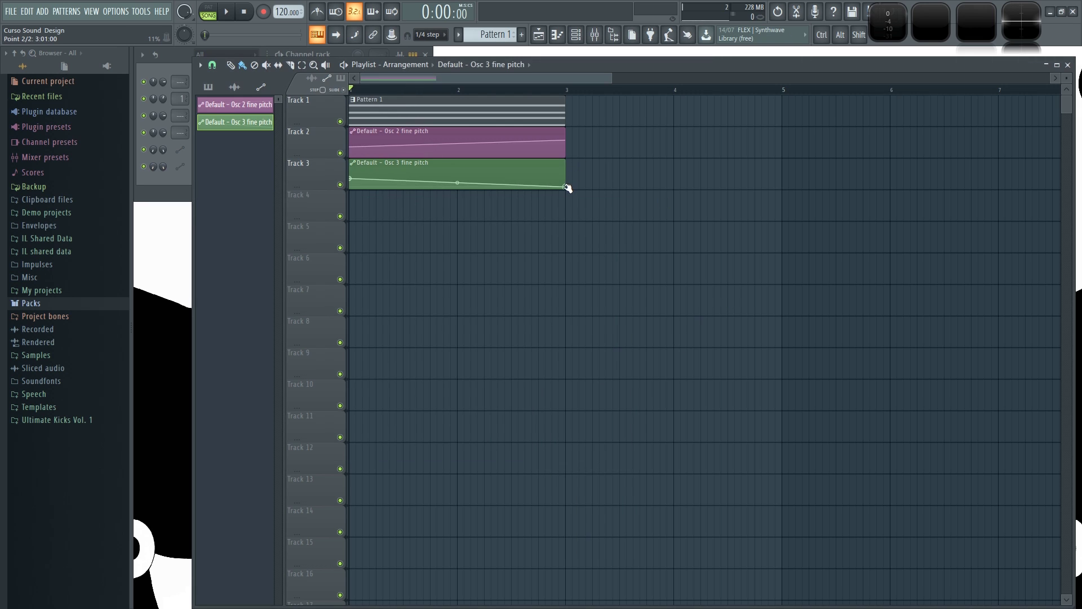
key("space")
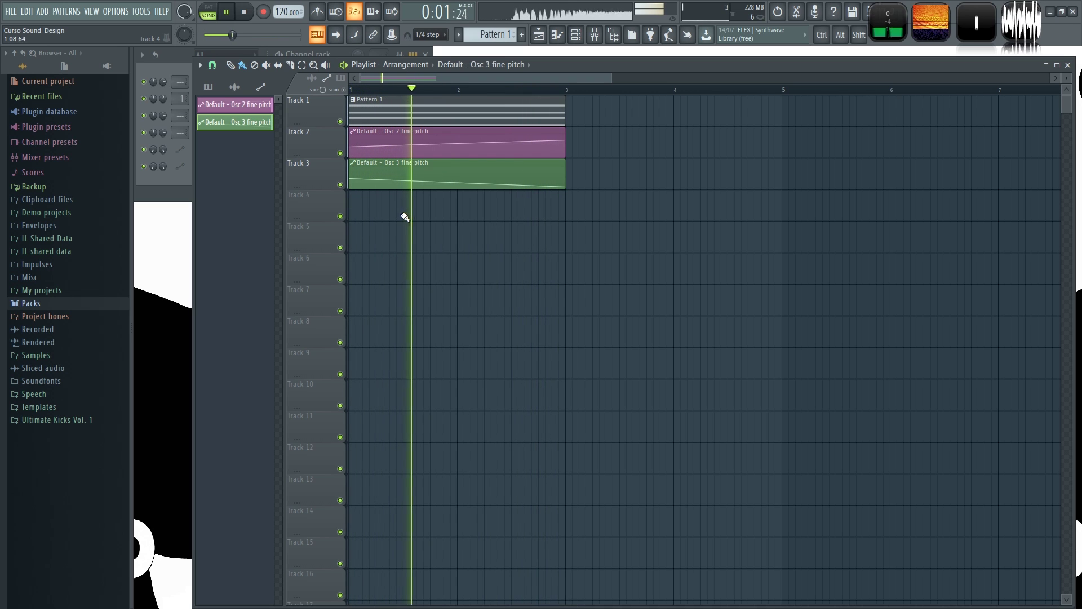
key("space")
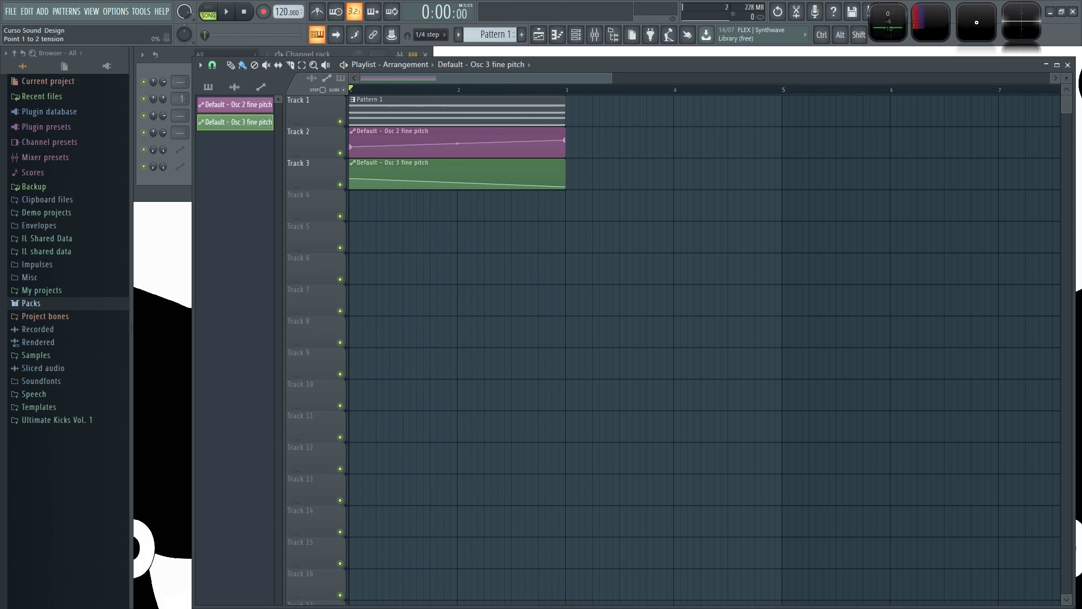
Reopen the 3x Osc on Insert 1 and create an automation clip for oscillator 2's stereo detune.
left_click(178, 54)
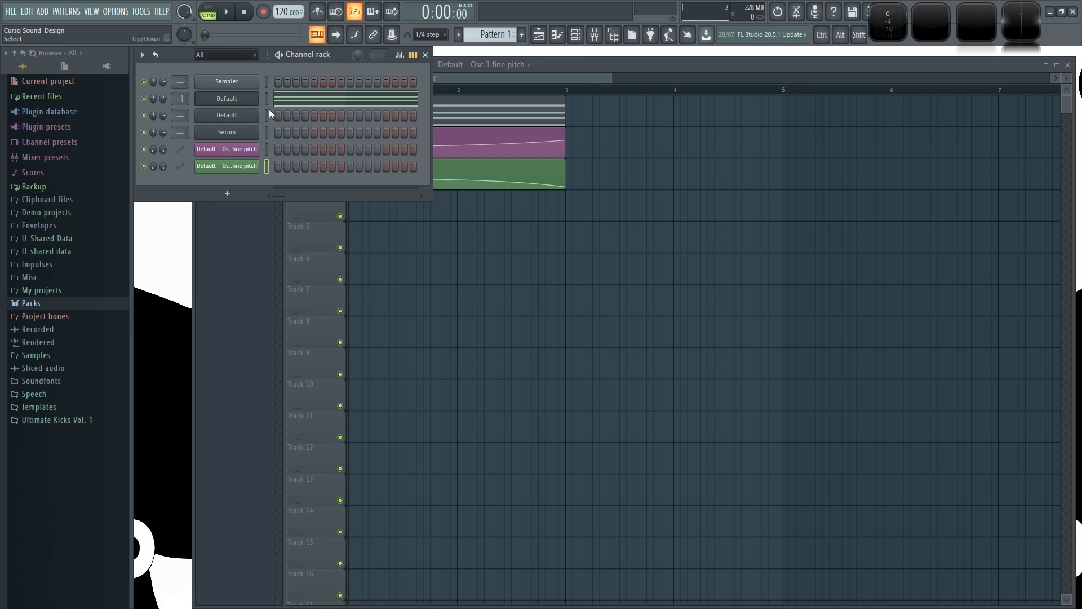
left_click(248, 102)
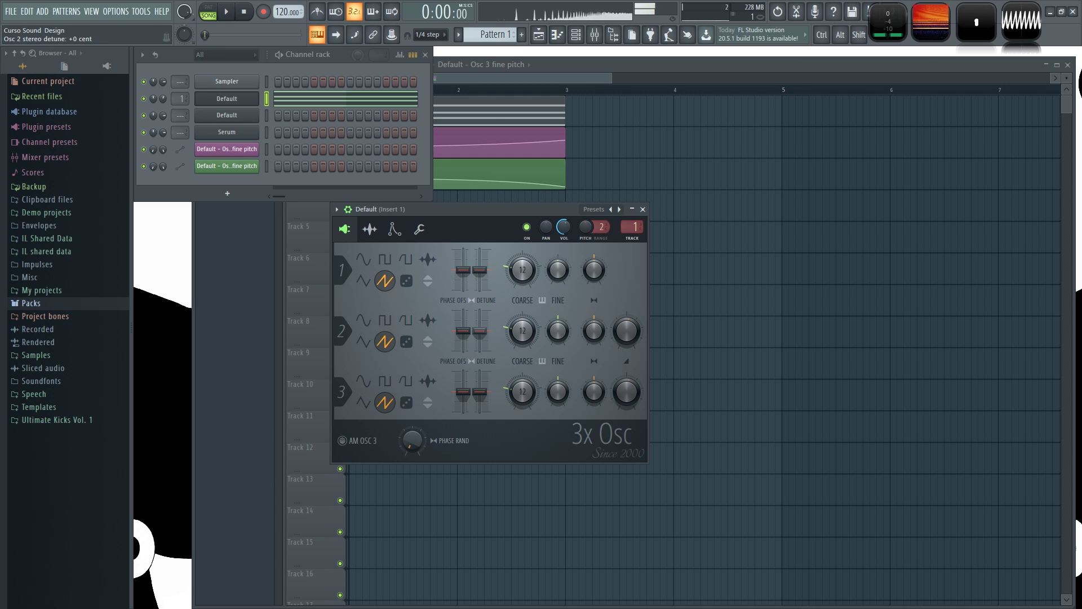
left_click(394, 229)
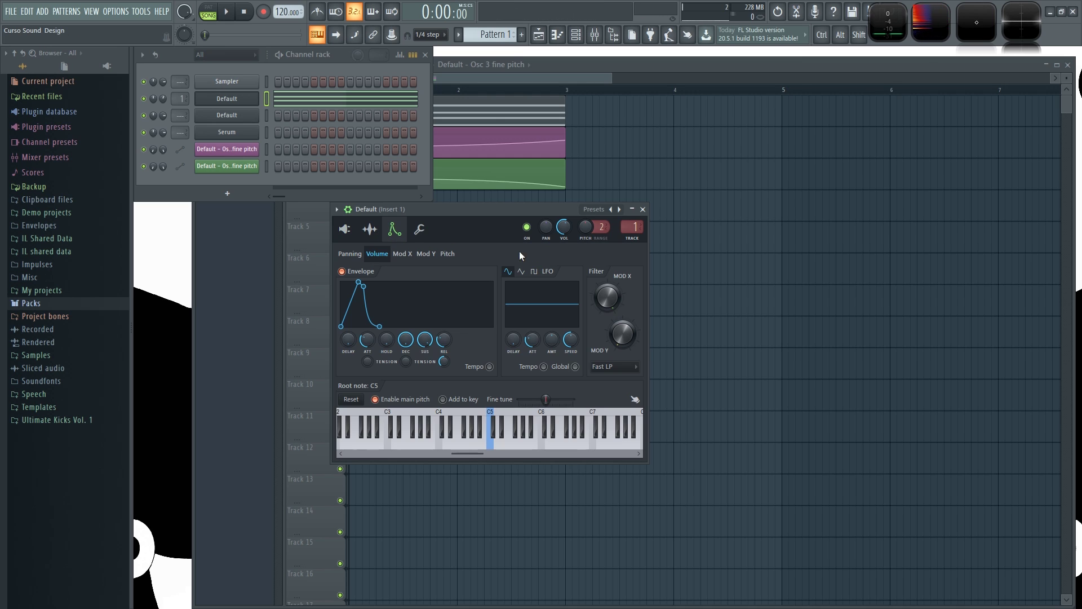
left_click(344, 230)
right_click(482, 335)
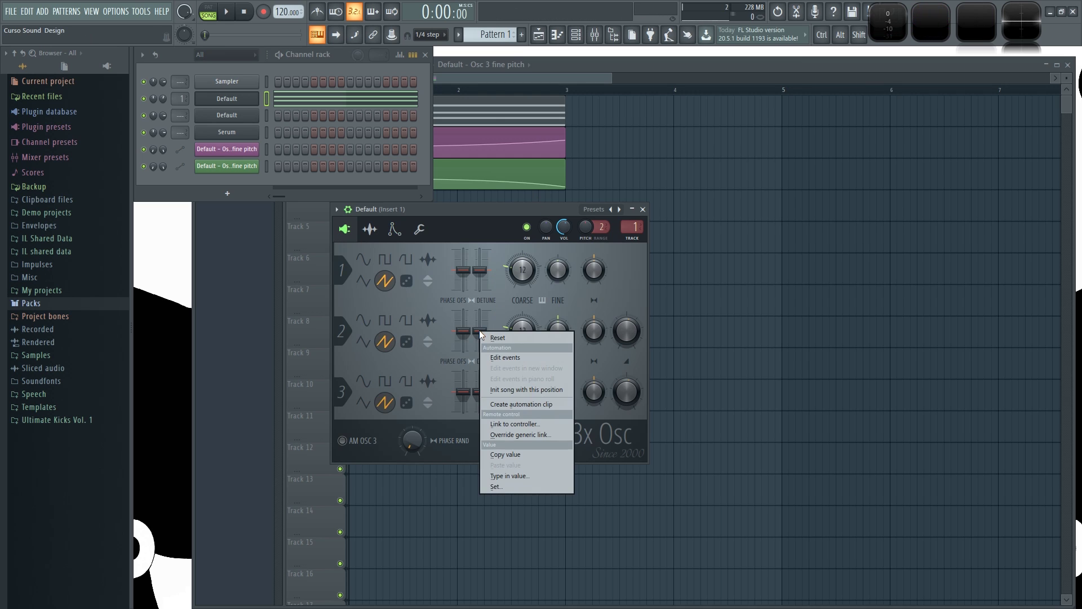
left_click(519, 403)
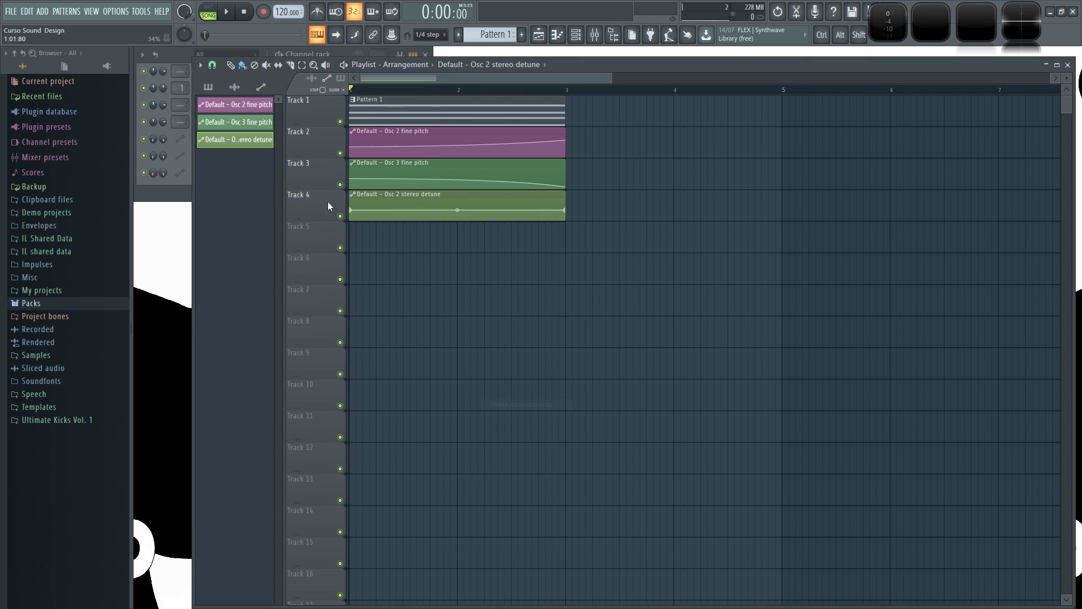
Enable the LFO in the oscillator 2 stereo detune clip's settings and move that window clear of the playlist clips.
double_click(366, 195)
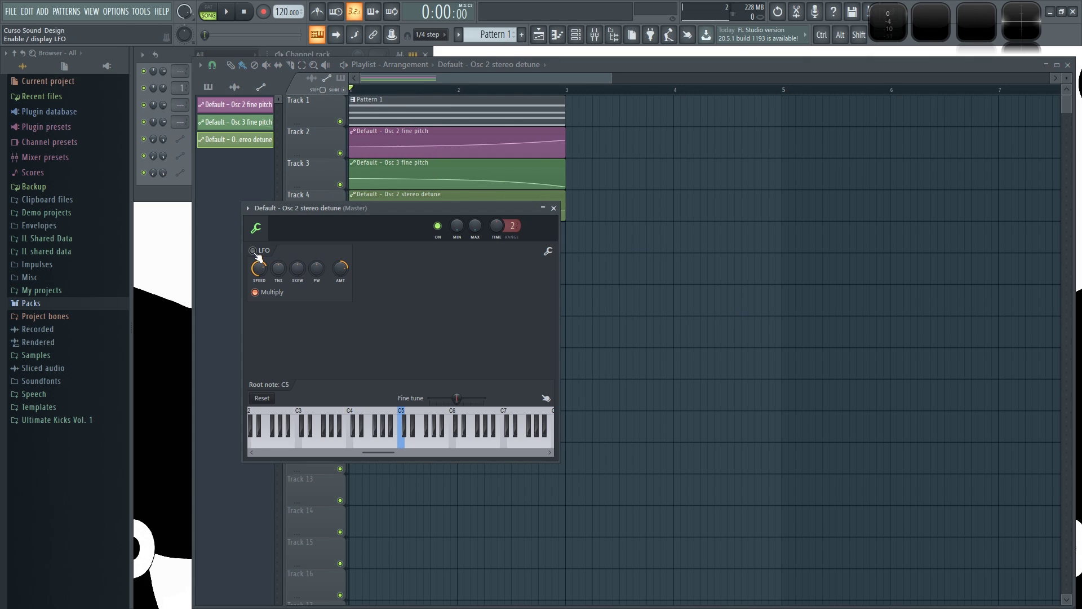
left_click(544, 209)
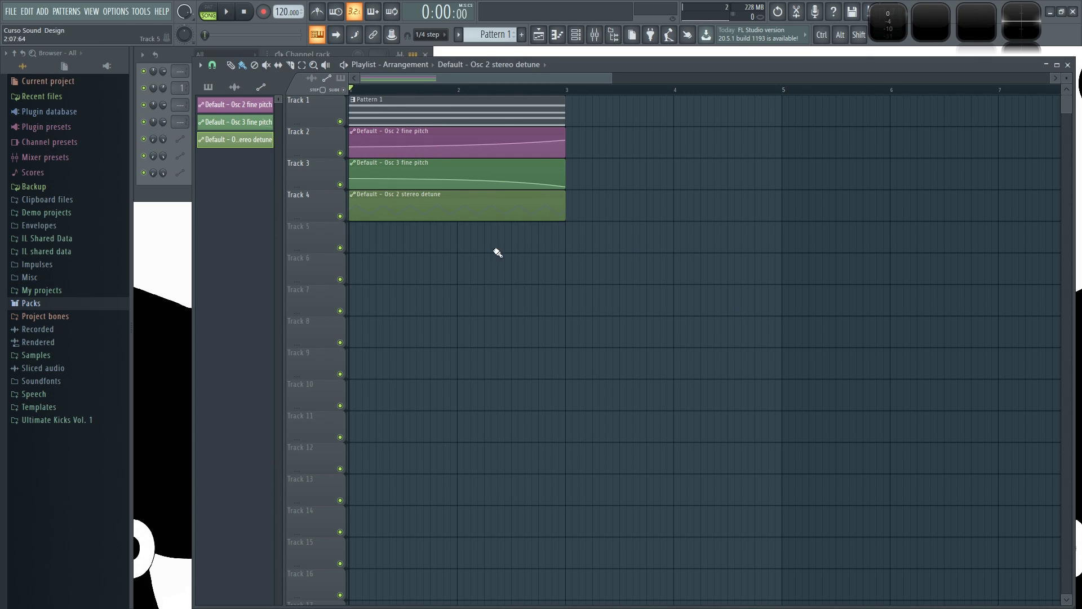
double_click(407, 207)
left_click_drag(359, 208, 697, 210)
Play the song and reopen the 3x Osc to watch oscillator 2's stereo detune slider.
left_click(180, 55)
key("space")
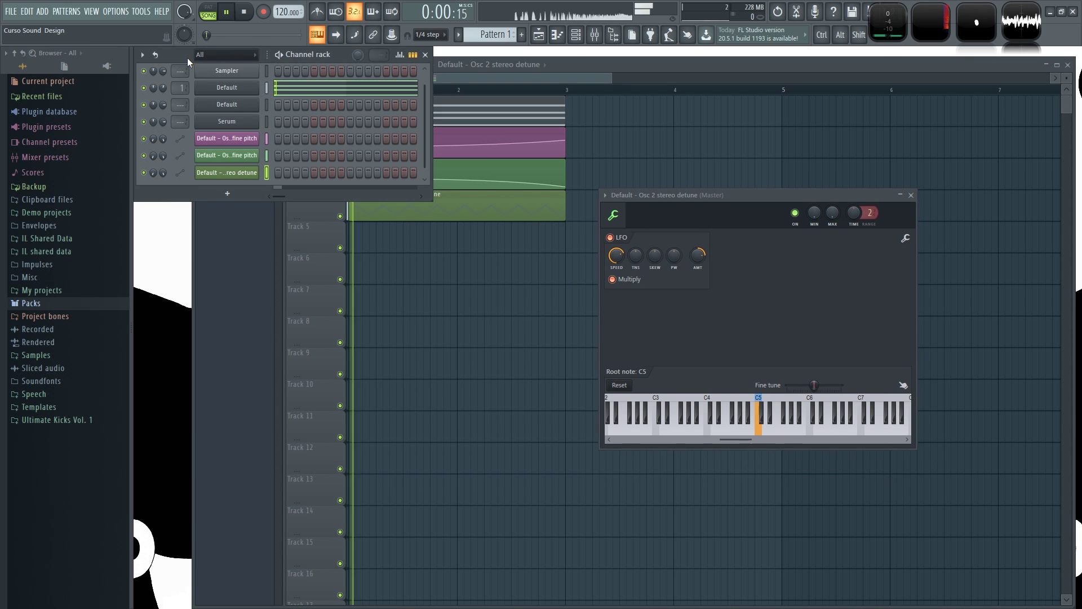
left_click(240, 89)
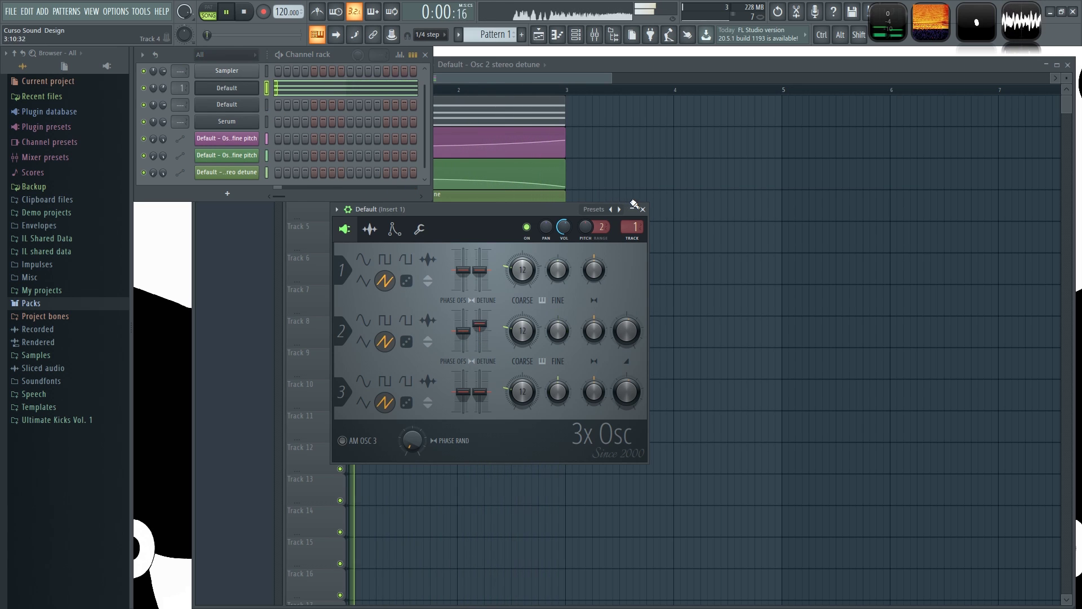
Reshape the oscillator 3 fine pitch clip into a shallow dip at bar 2, a peak shortly before the end and a lower end point.
left_click(599, 188)
left_click_drag(567, 188, 565, 164)
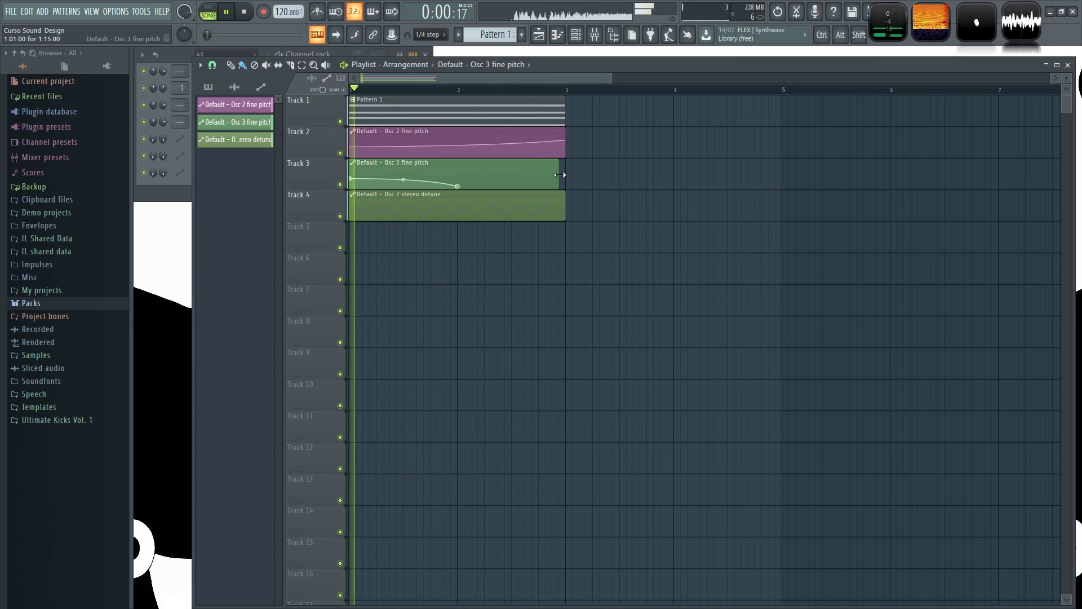
right_click(403, 180)
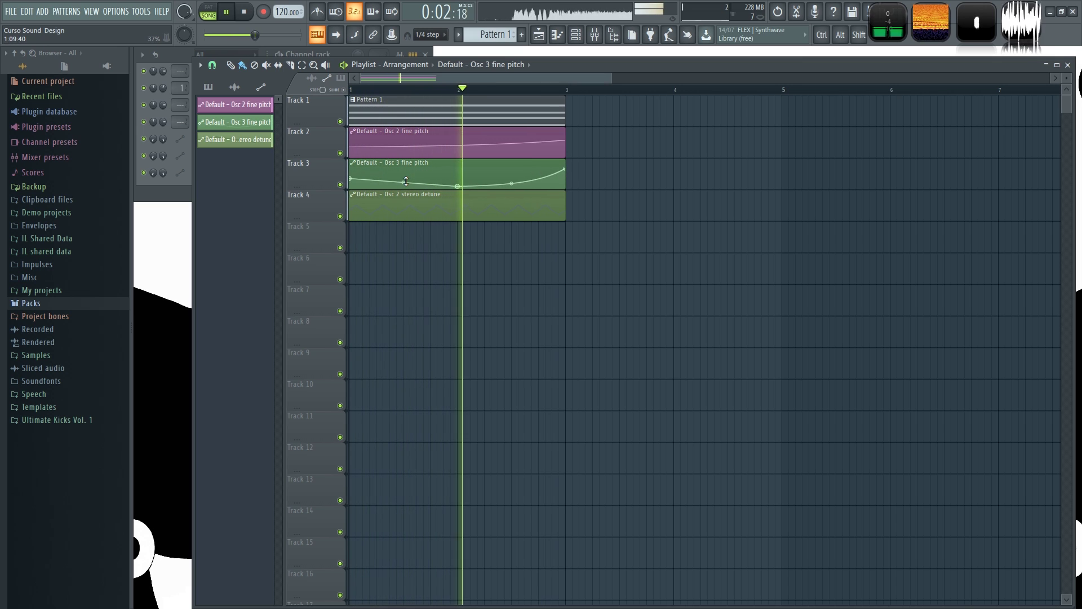
left_click_drag(458, 186, 459, 183)
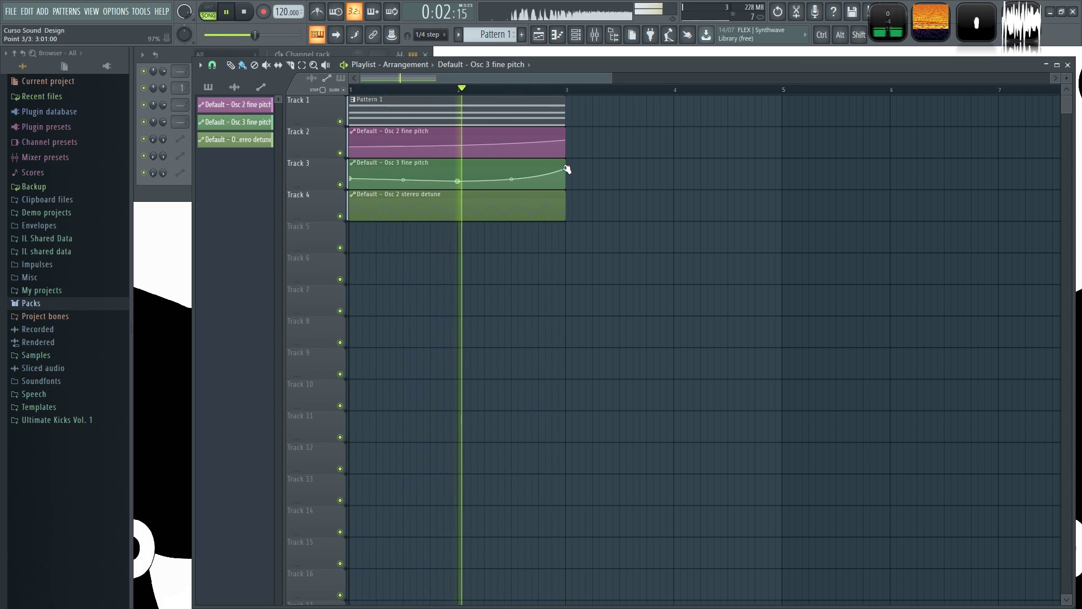
left_click_drag(566, 169, 566, 178)
right_click(539, 172)
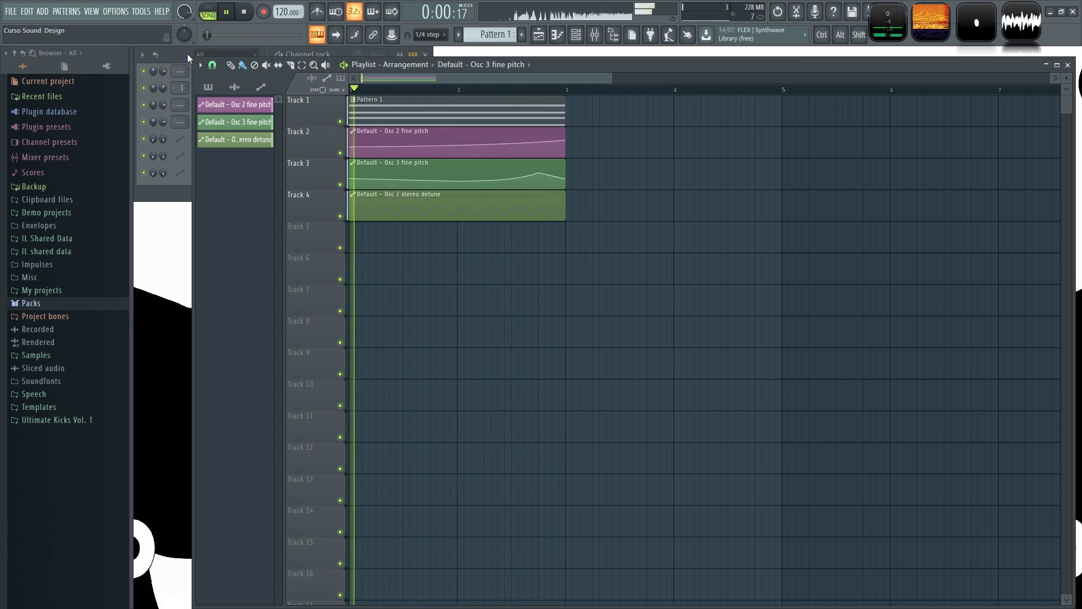
Stop playback and set the 3x Osc filter type to BS from its Mod X envelope page.
left_click(169, 56)
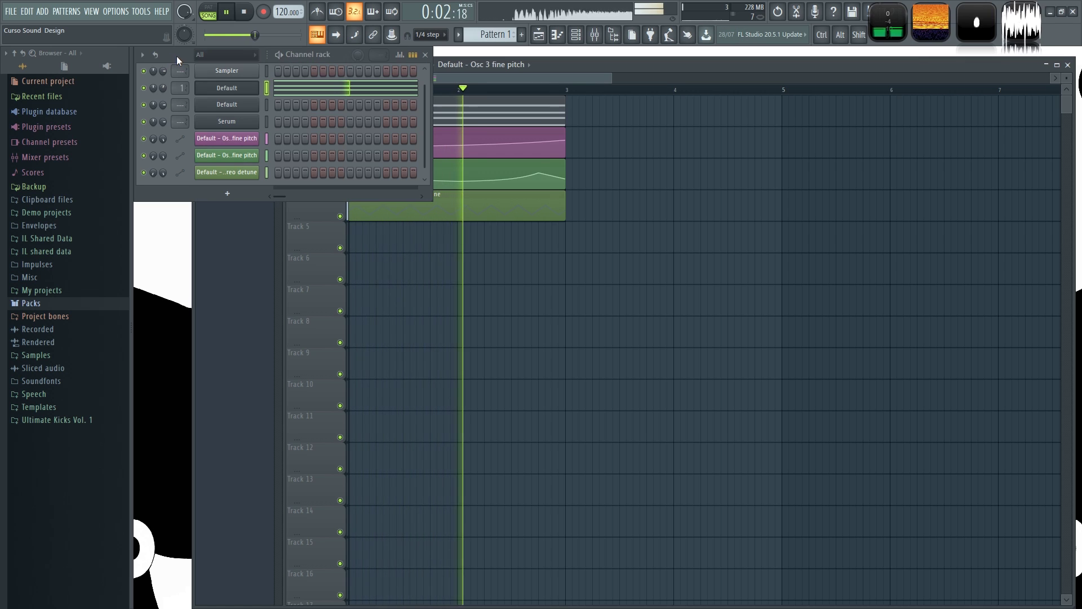
key("space")
left_click(238, 90)
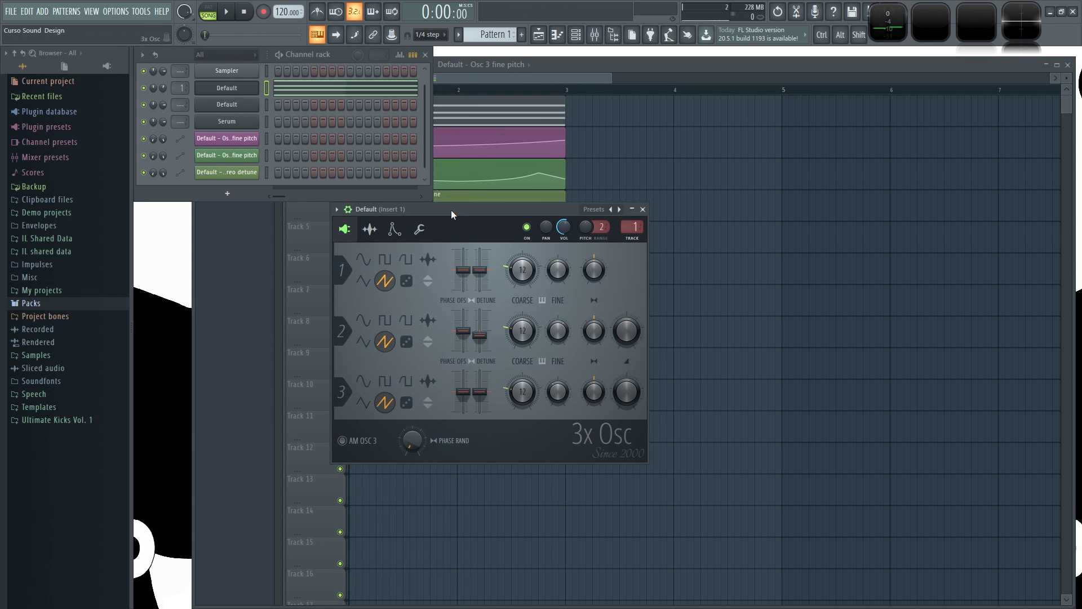
left_click(390, 236)
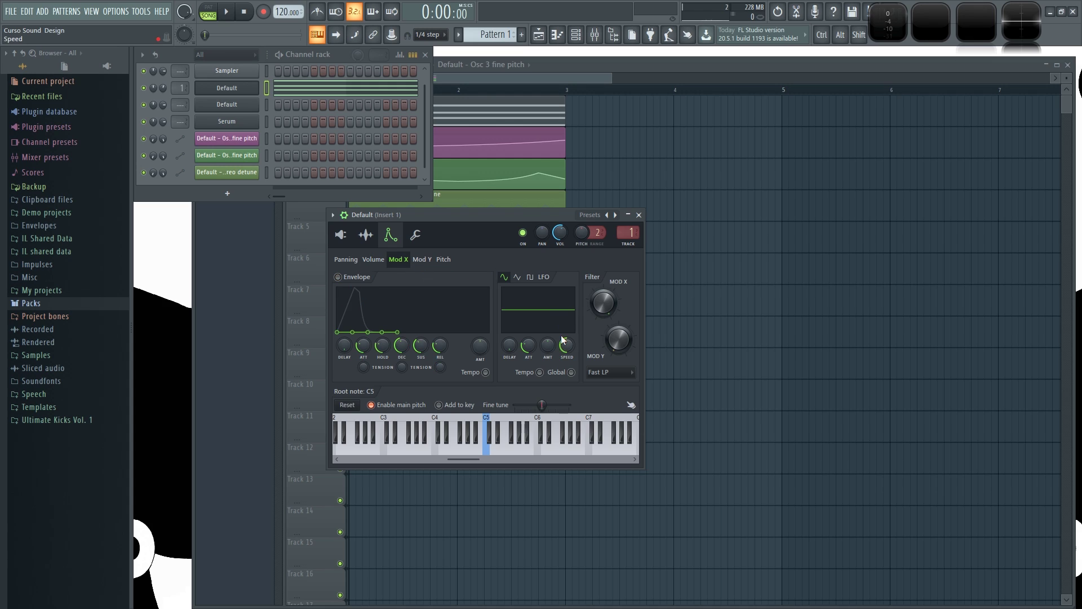
left_click(614, 372)
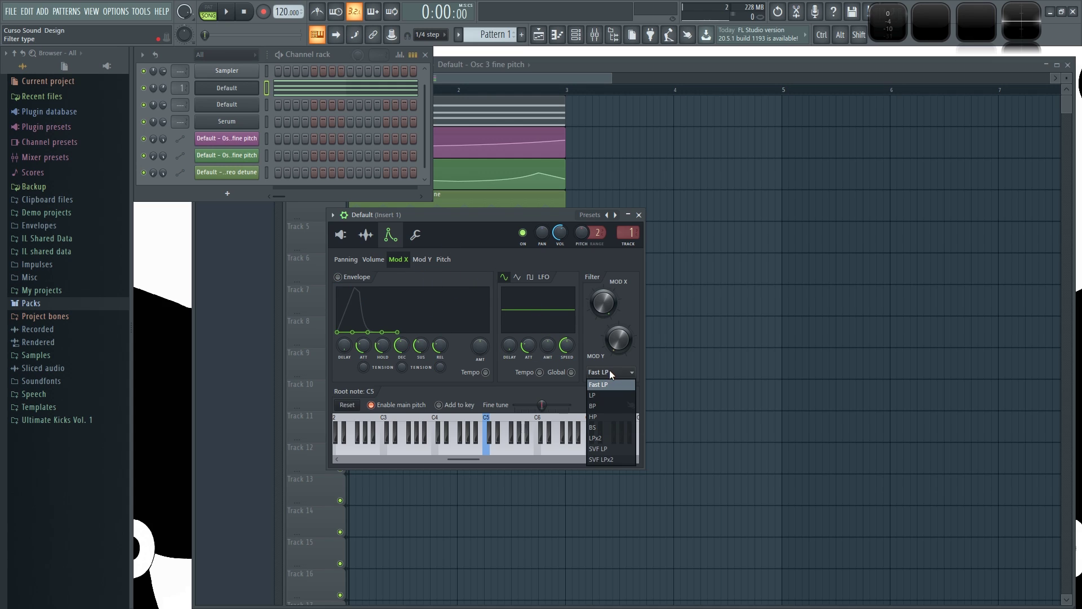
left_click(609, 427)
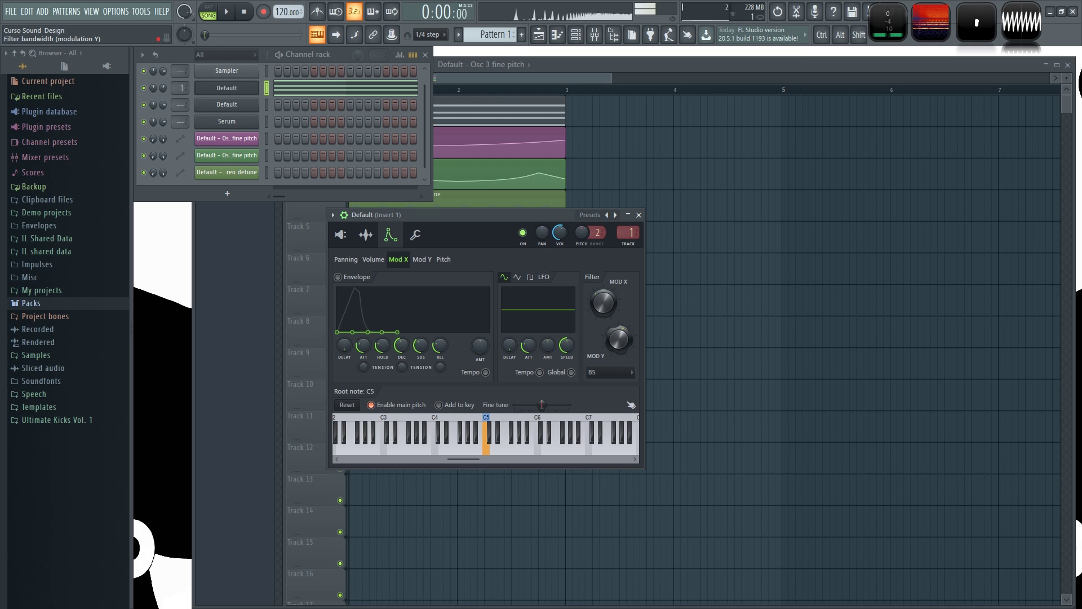
Give the Mod X LFO a triangle shape and raise its amount.
left_click_drag(585, 321, 585, 322)
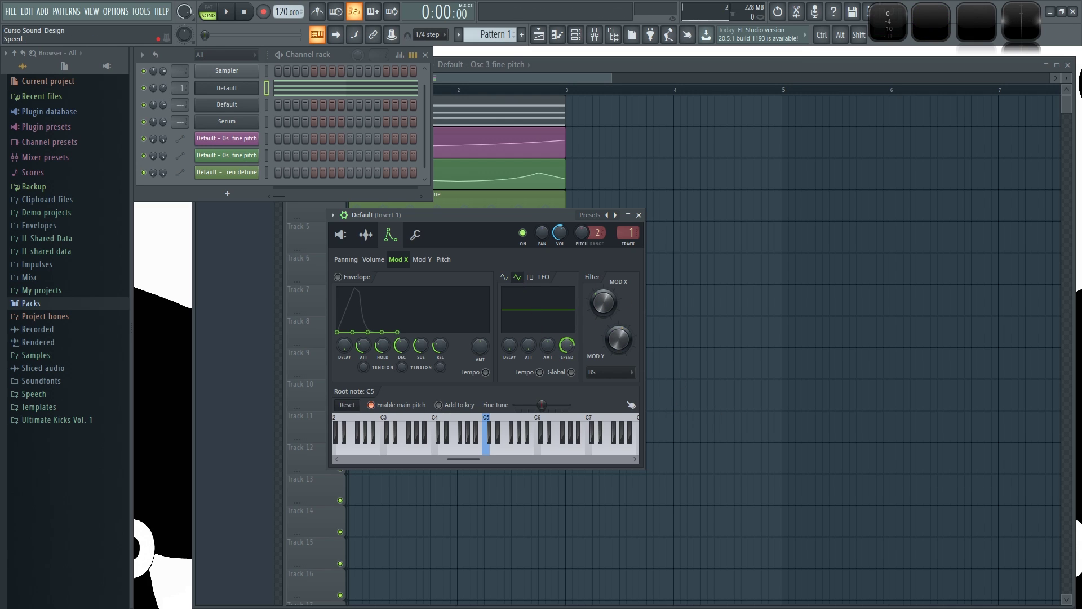
left_click_drag(548, 352, 547, 330)
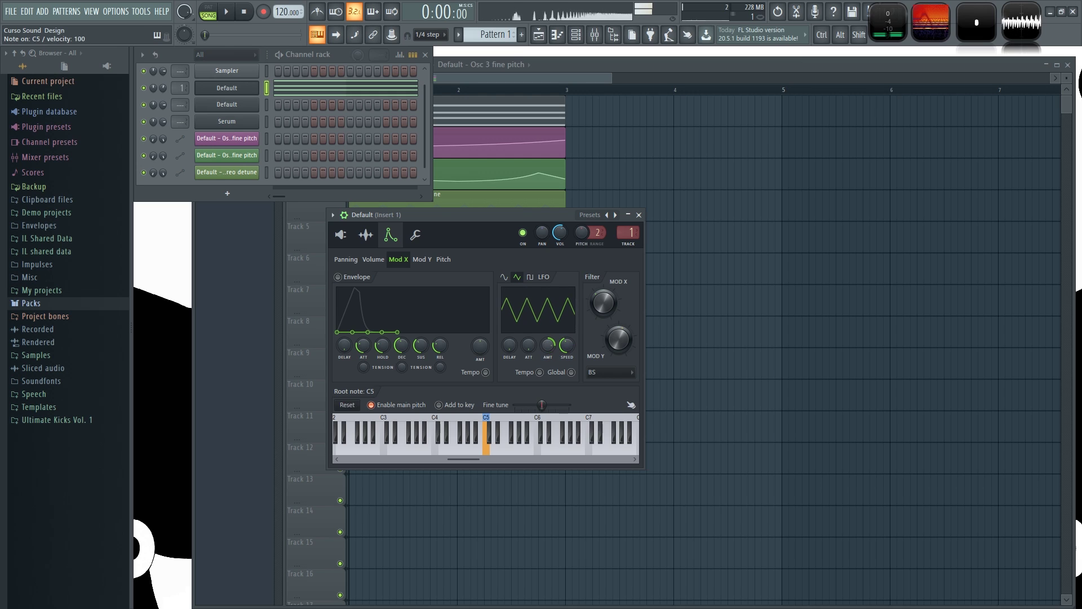
left_click_drag(548, 329, 548, 329)
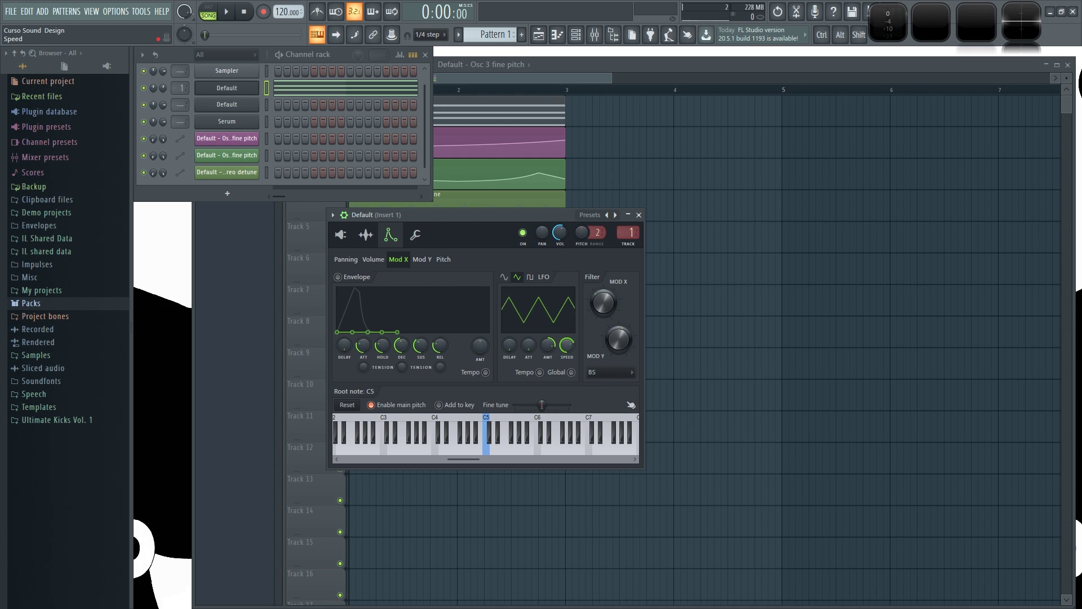
Create an automation clip for the filter cutoff LFO speed, shape it to fall until shortly before the end and rise again, and play it.
right_click(566, 345)
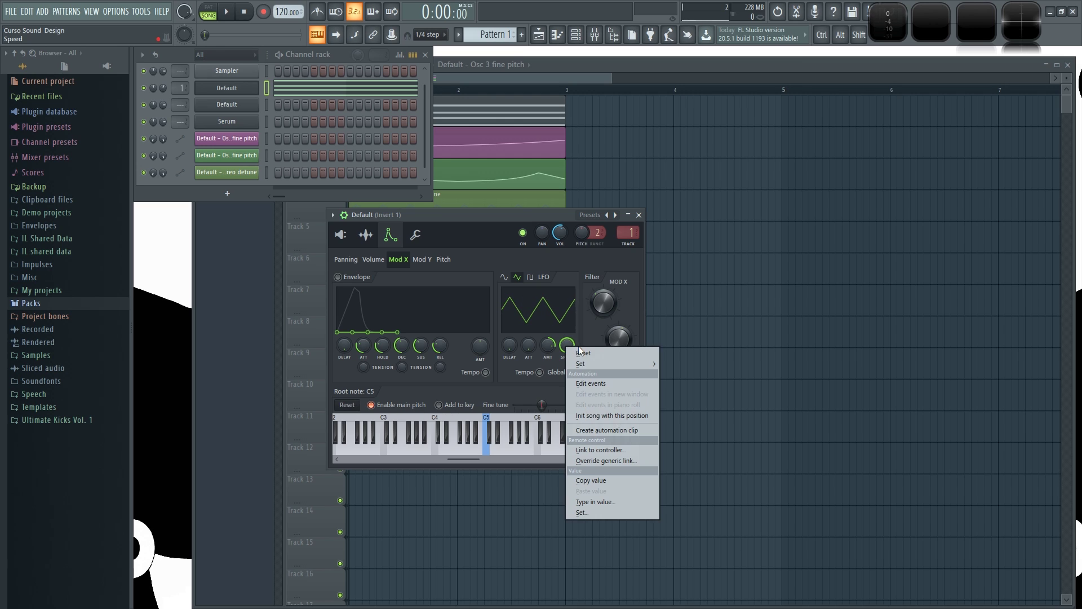
left_click(624, 428)
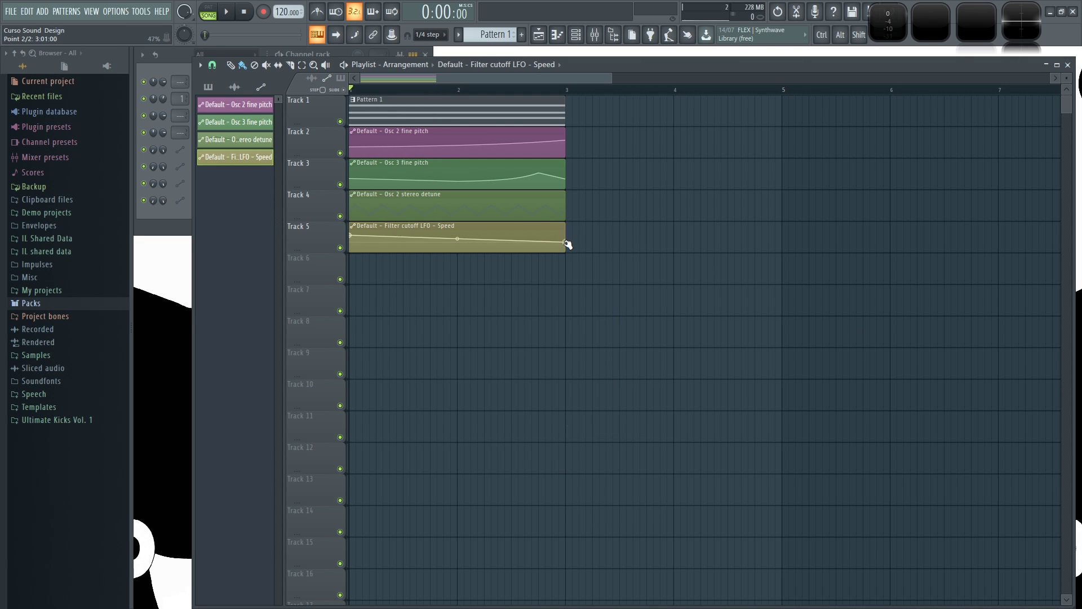
left_click_drag(537, 229, 560, 243)
key("space")
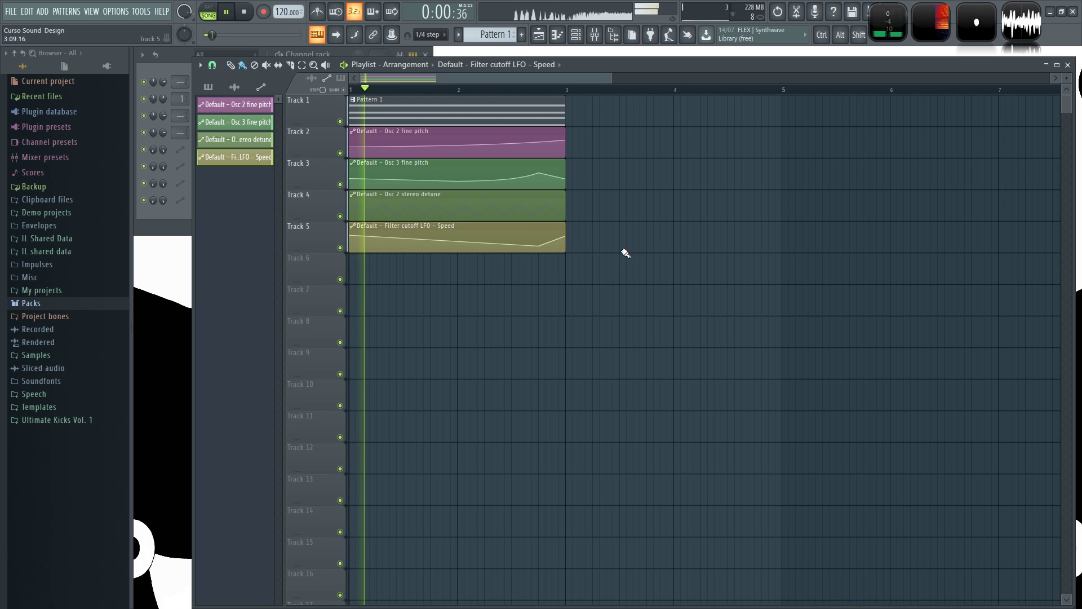
Watch the Mod X LFO on the 3x Osc envelope page during playback, and stop the song.
left_click(187, 52)
left_click(232, 99)
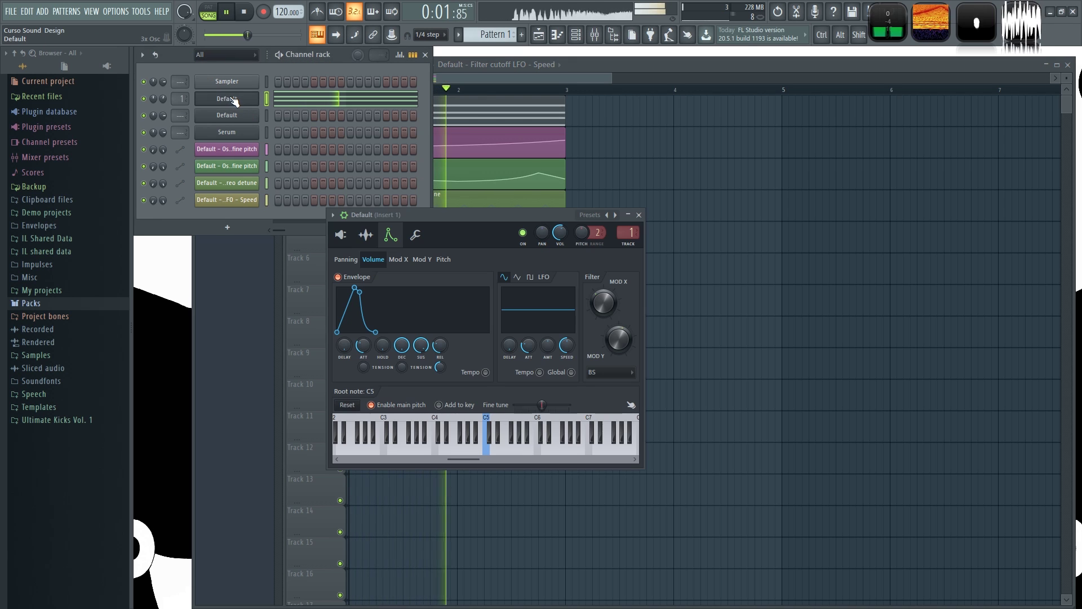
left_click(399, 259)
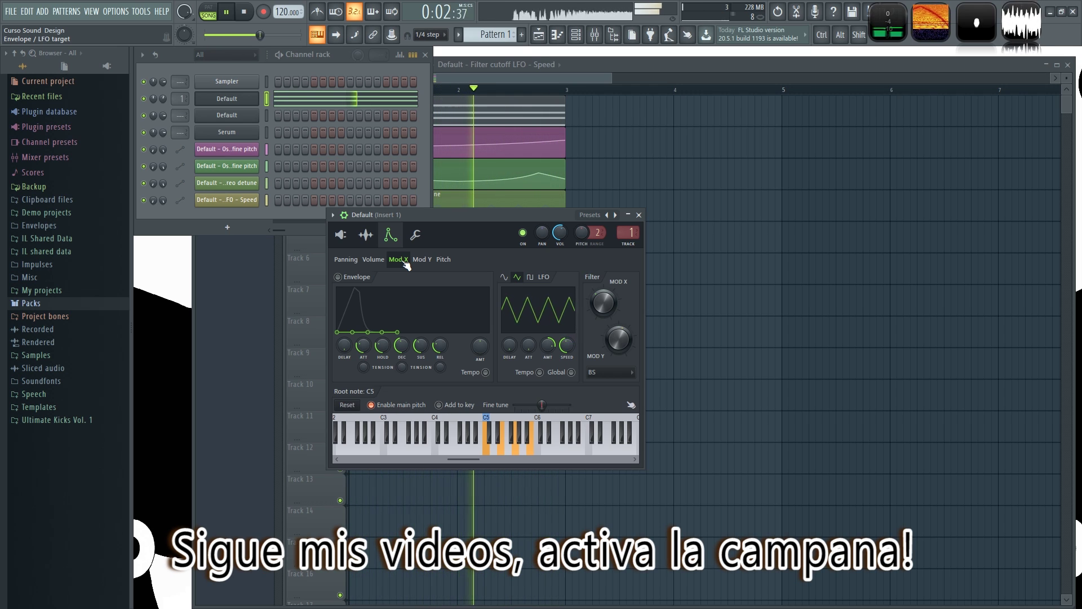
key("space")
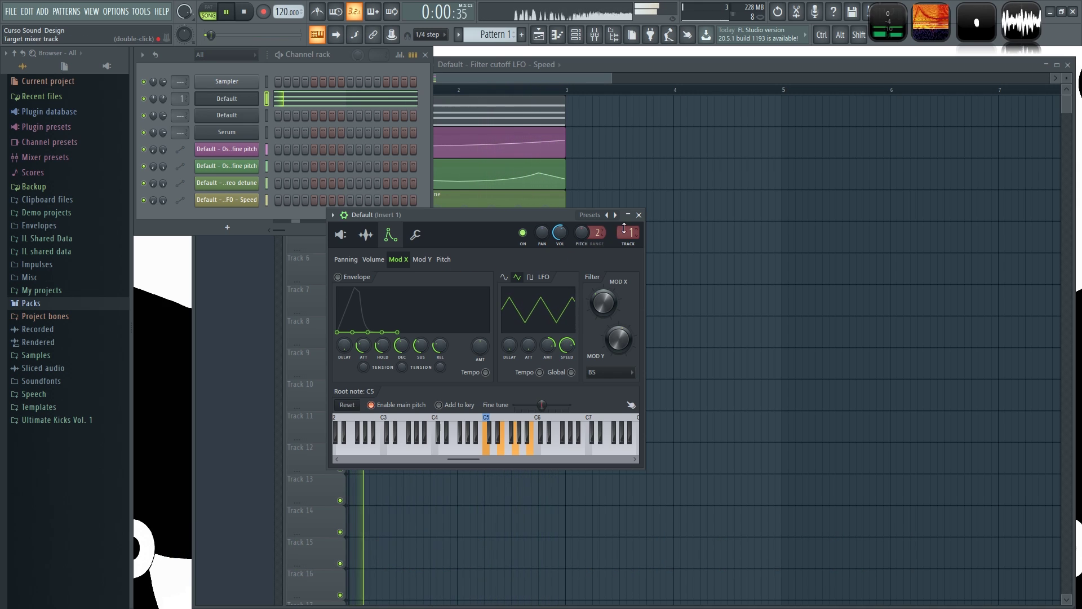
Close the 3x Osc window and open the mixer.
left_click(639, 215)
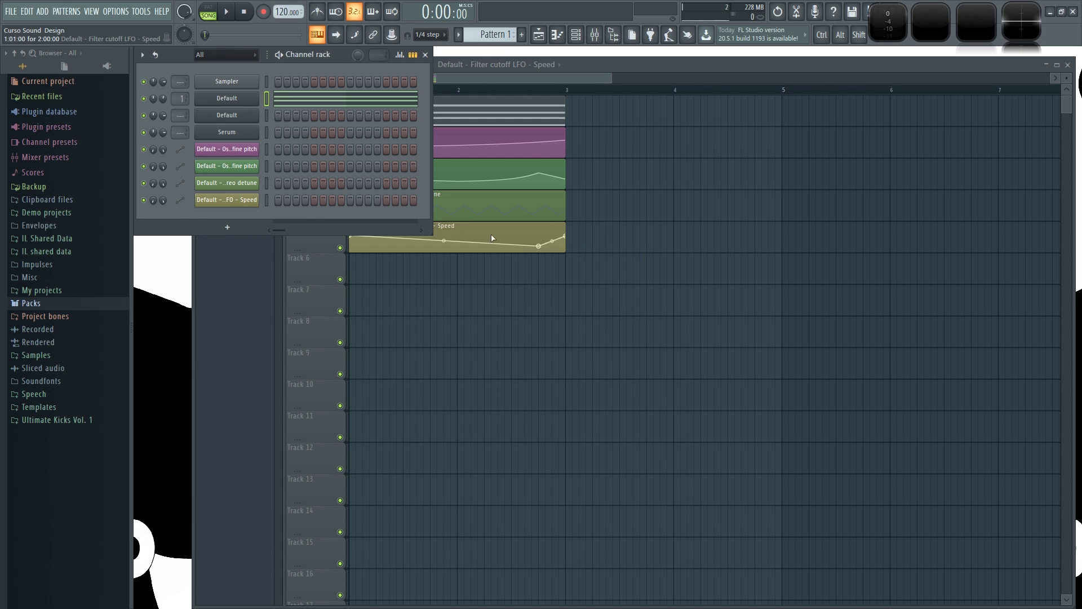
key("F9")
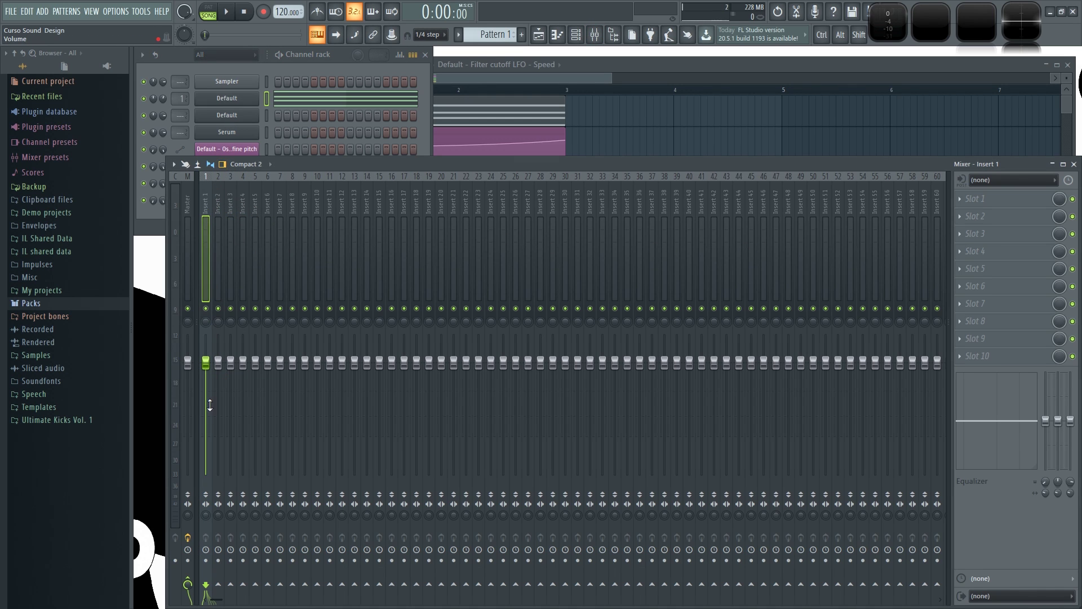
Load Fruity Reeverb 2 into the first effect slot of Insert 1, and raise its room size and low cut.
left_click(970, 206)
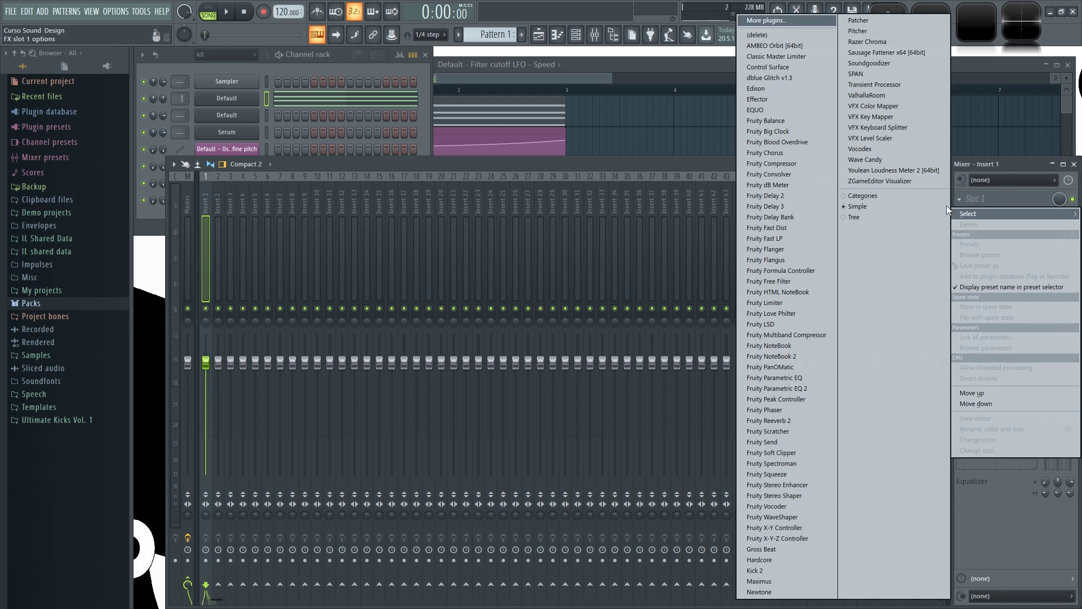
left_click(800, 419)
left_click_drag(353, 107, 456, 228)
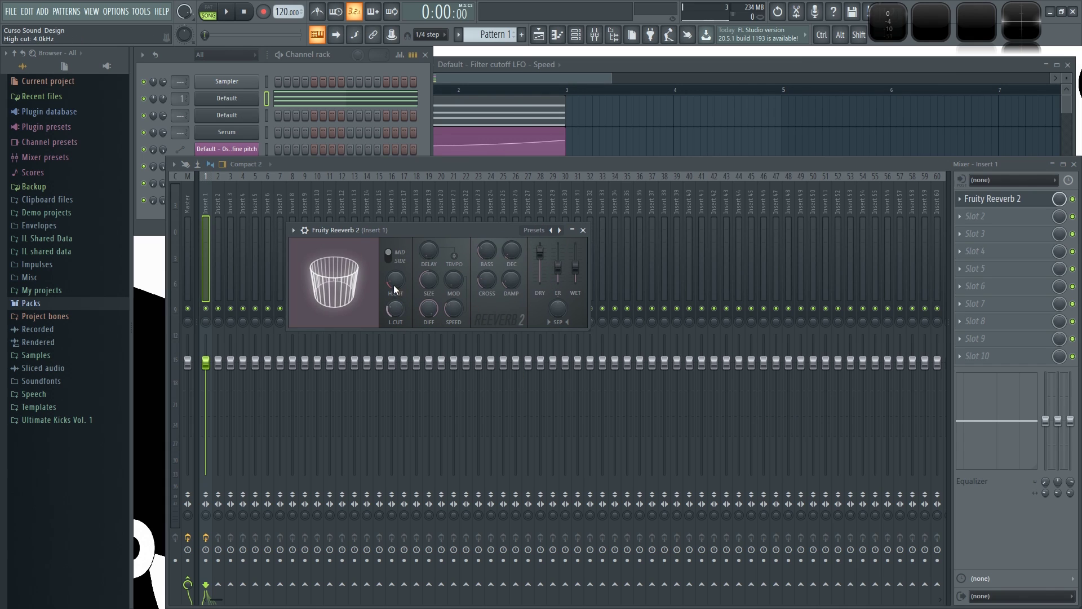
left_click_drag(429, 280, 429, 265)
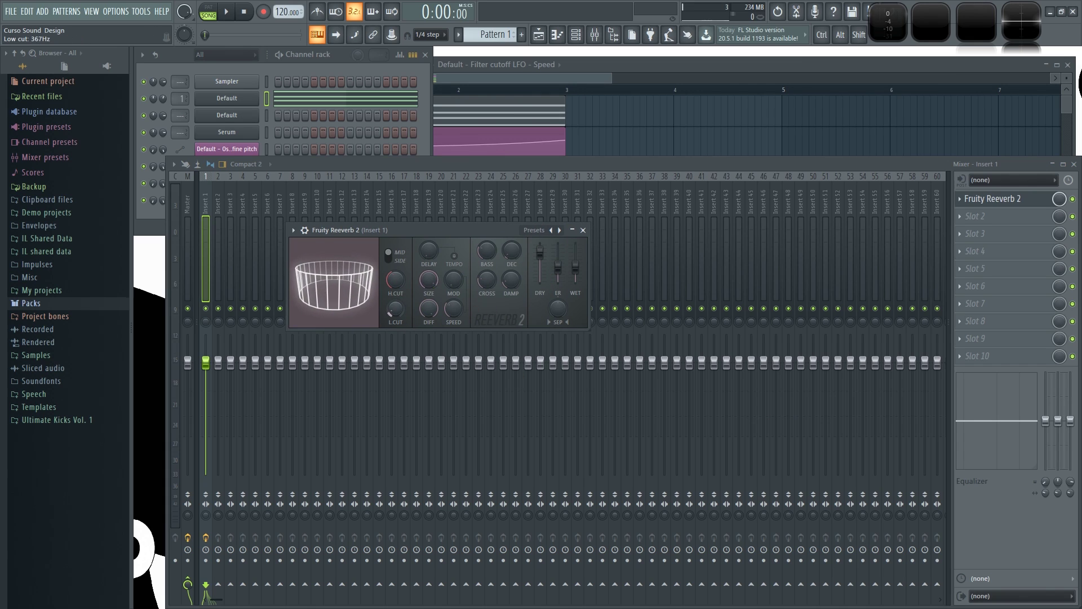
left_click_drag(395, 308, 403, 309)
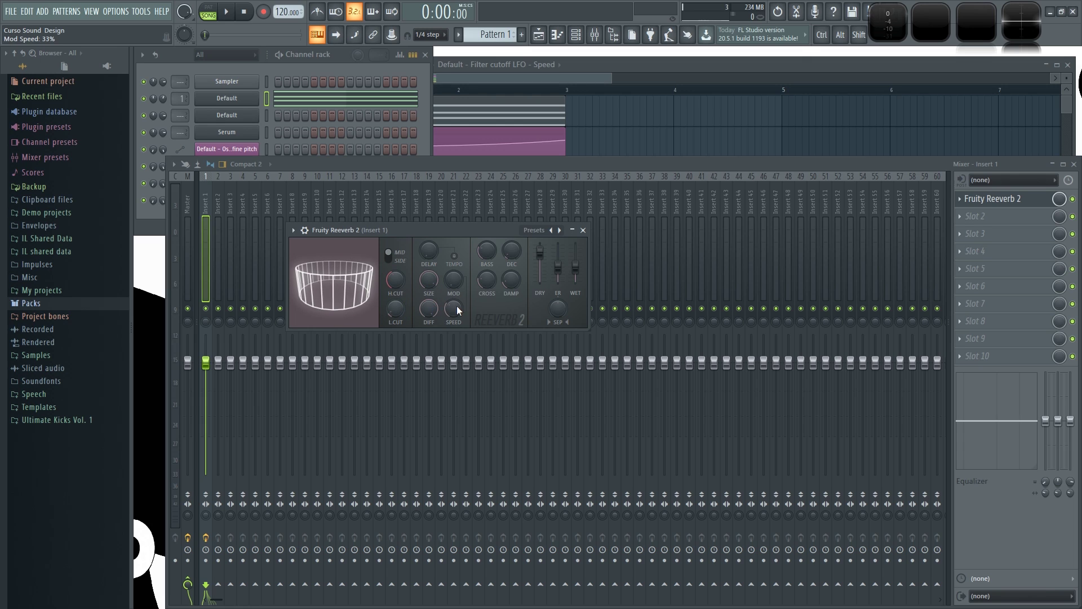
Play the song while raising the reverb's modulation depth and speed, stop it, and raise the wet level.
key("space")
left_click_drag(456, 311, 453, 275)
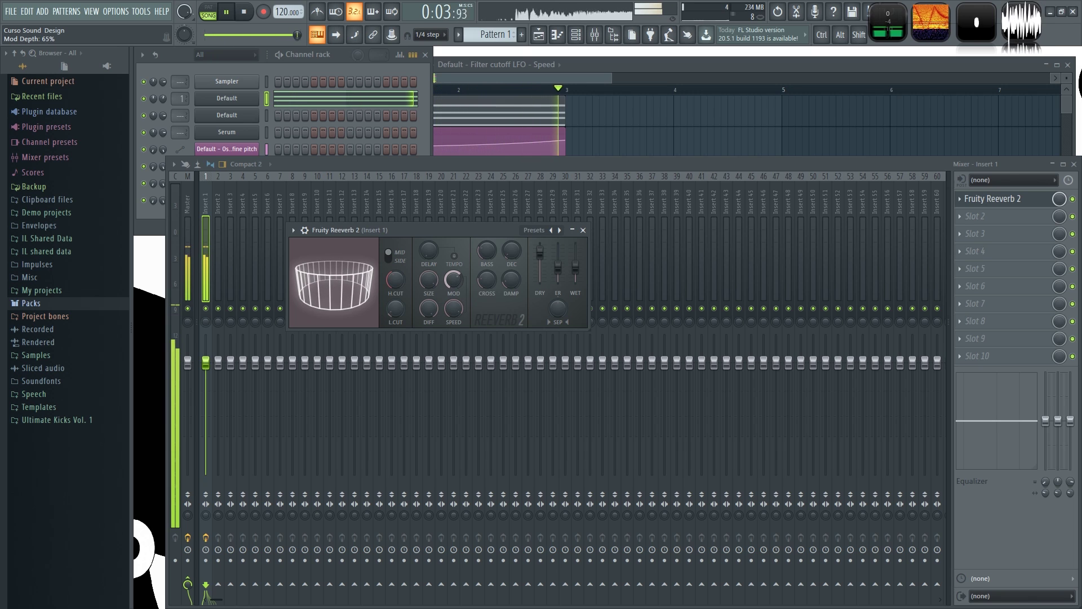
key("space")
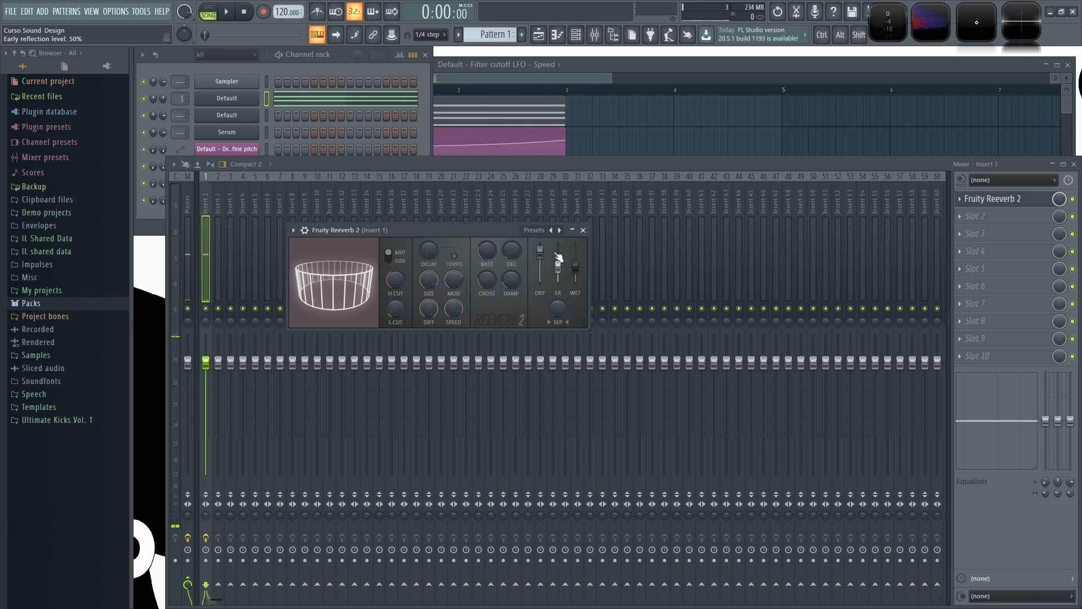
left_click_drag(575, 265, 575, 256)
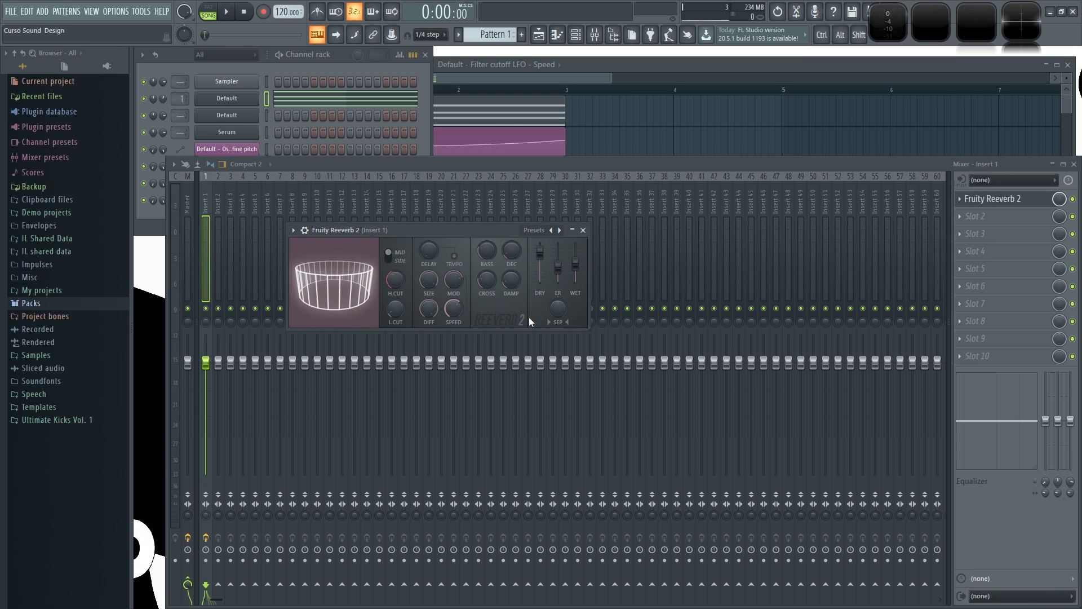
Create an automation clip for the reverb's modulation speed, shape it to rise, drop sharply, rise again and fall slightly, and play it.
right_click(455, 308)
left_click(500, 382)
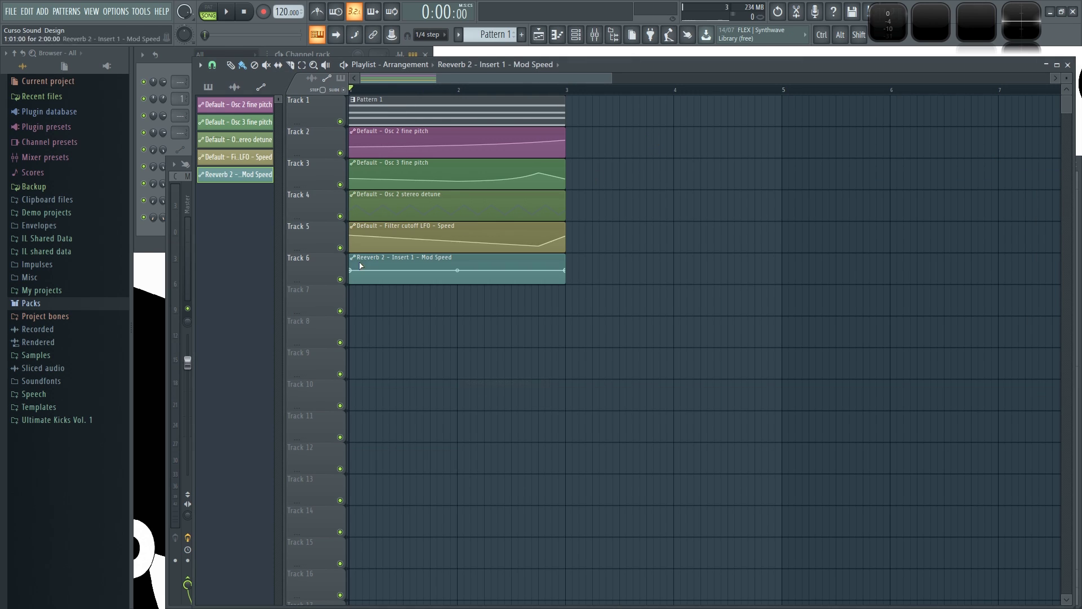
left_click_drag(433, 278, 430, 283)
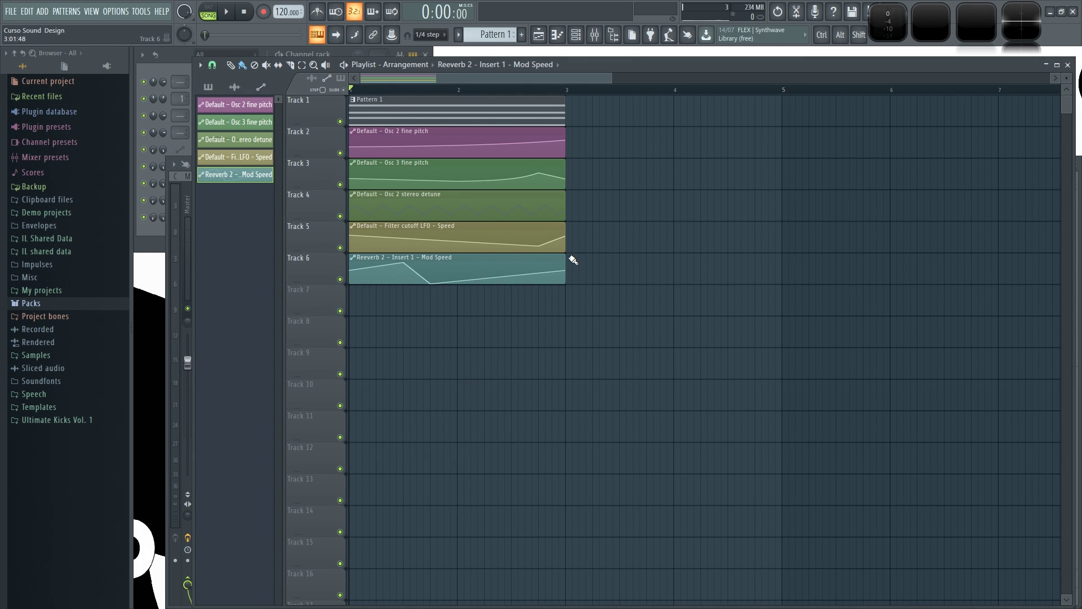
key("space")
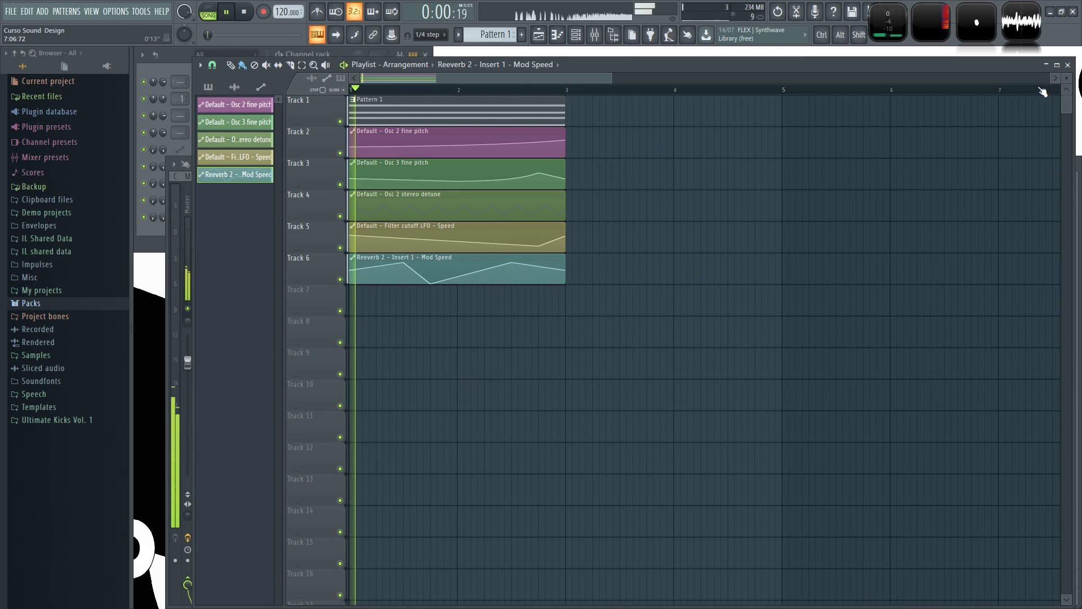
Reopen Fruity Reeverb 2 during playback, raise its wet level to 61%, lower the dry level, and stop the song.
key("F9")
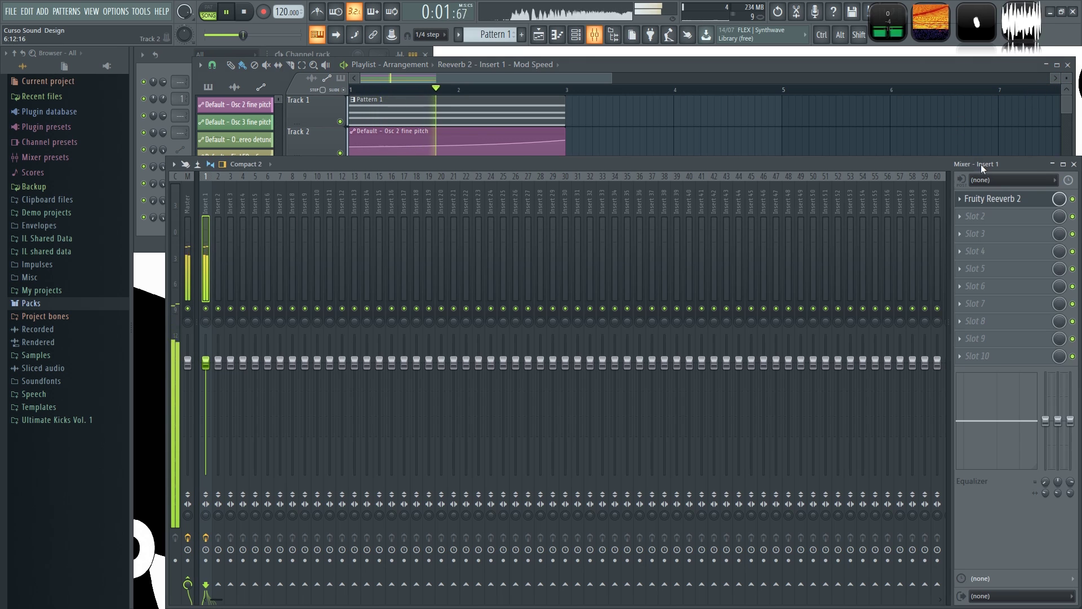
left_click(1011, 199)
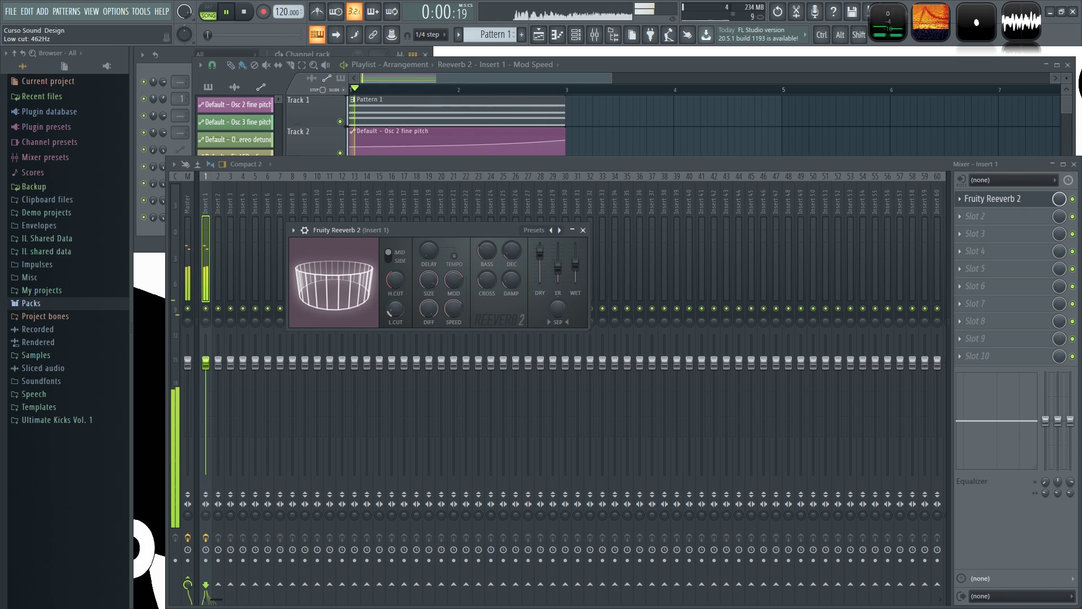
left_click_drag(428, 308, 454, 304)
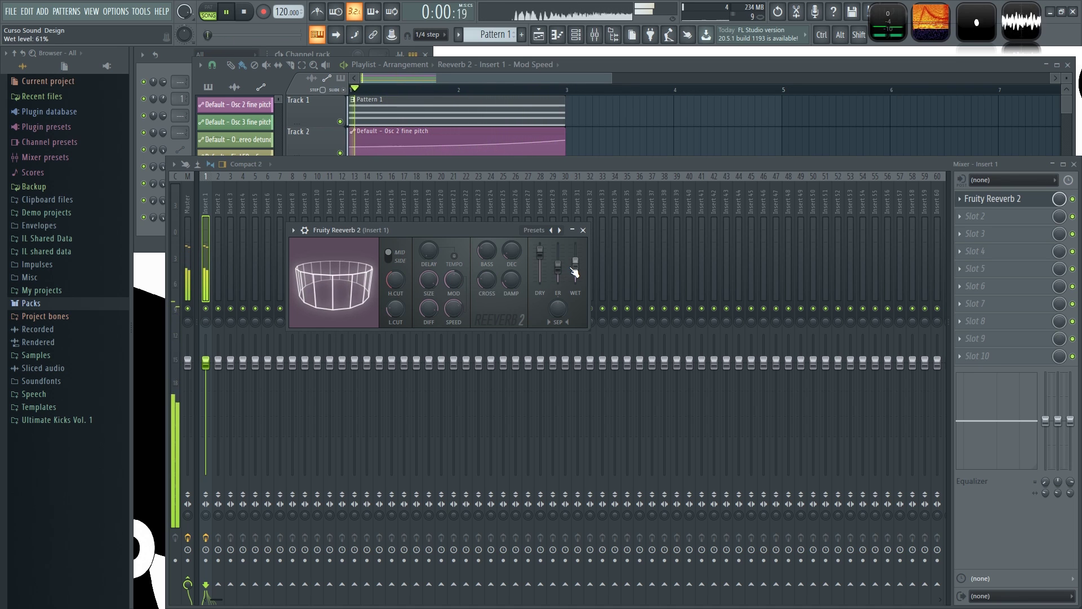
left_click_drag(539, 251, 540, 260)
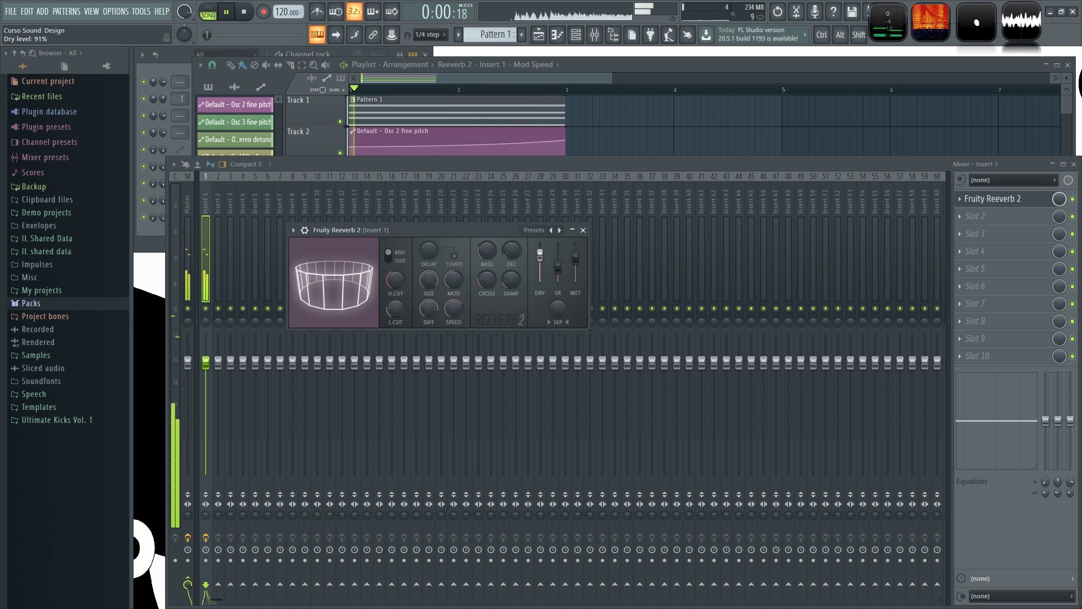
key("space")
Create an automation clip for the reverb's dry level, enable the clip's LFO with its amount lowered to 10%, and play the song.
right_click(539, 259)
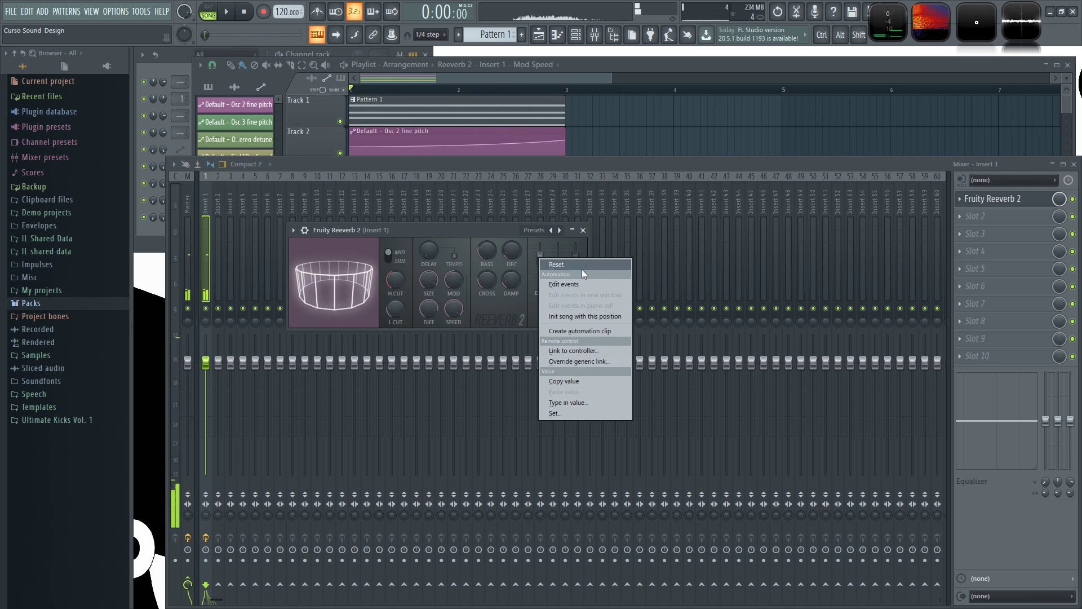
left_click(578, 332)
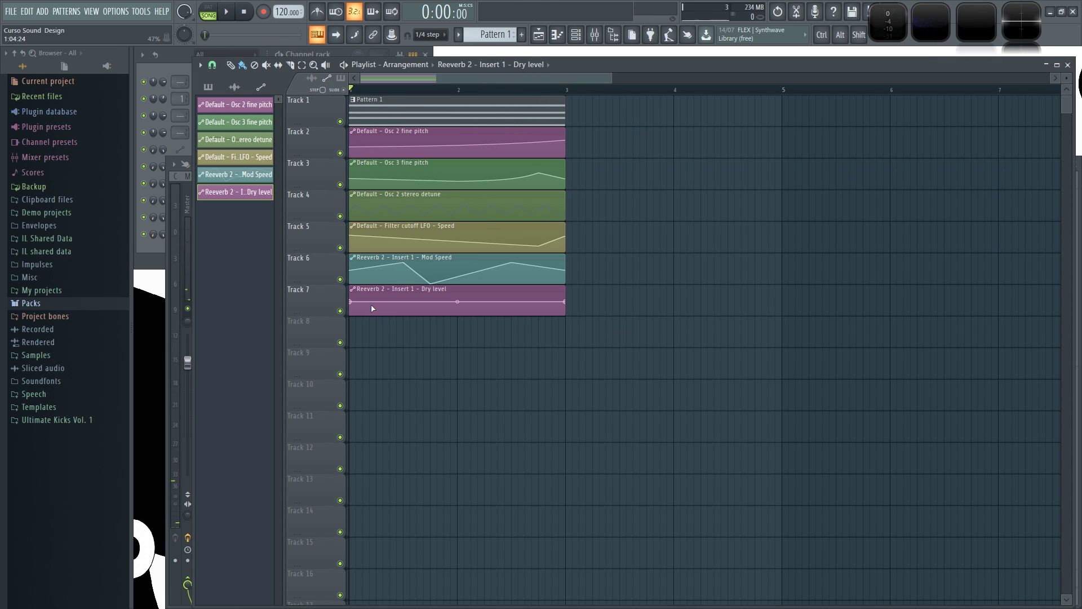
double_click(375, 291)
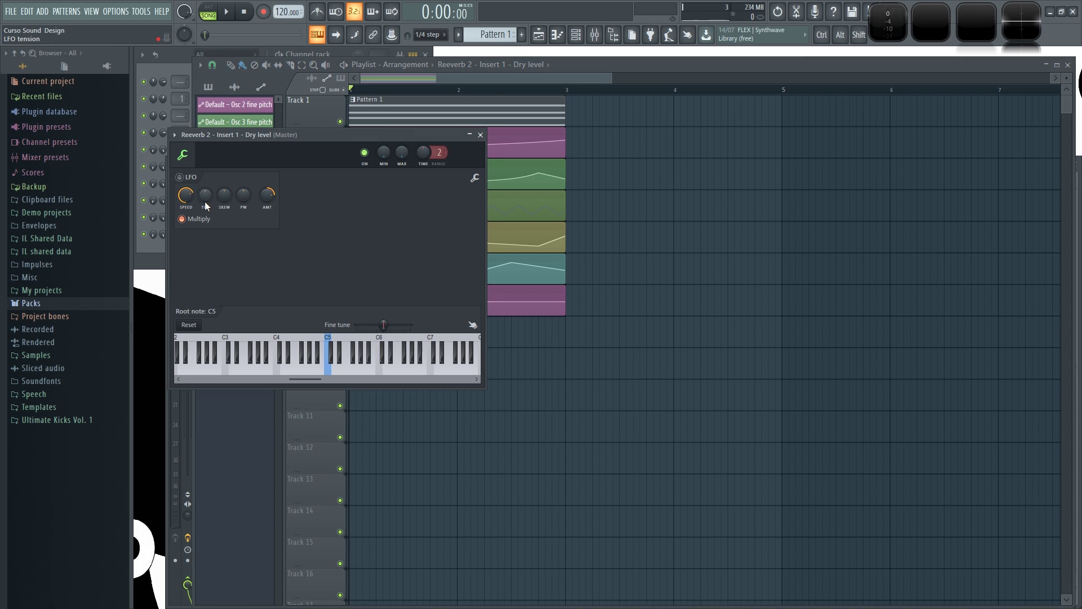
left_click_drag(272, 157, 715, 168)
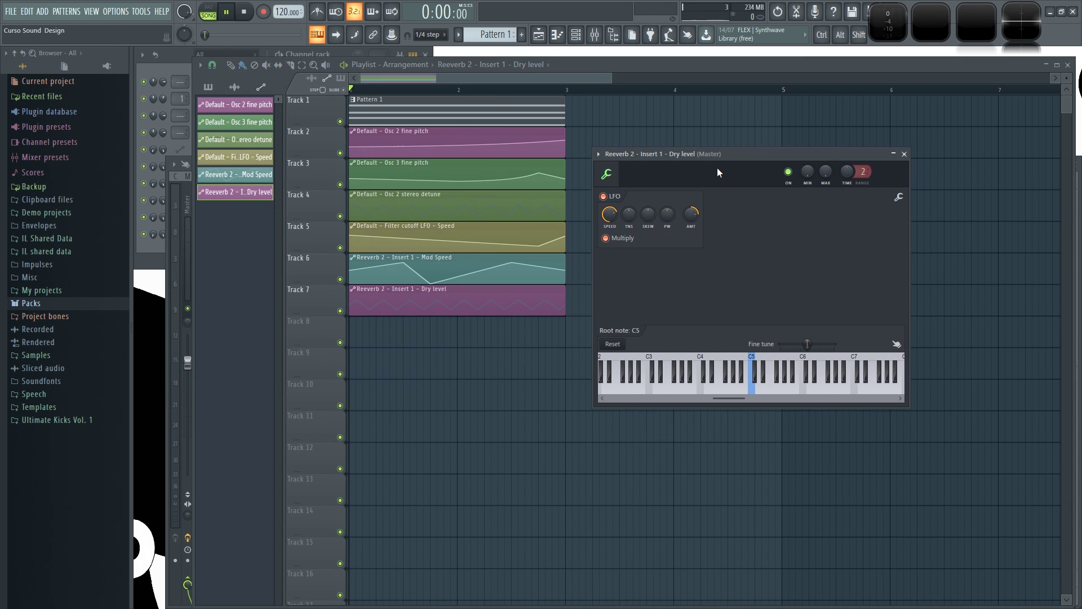
key("space")
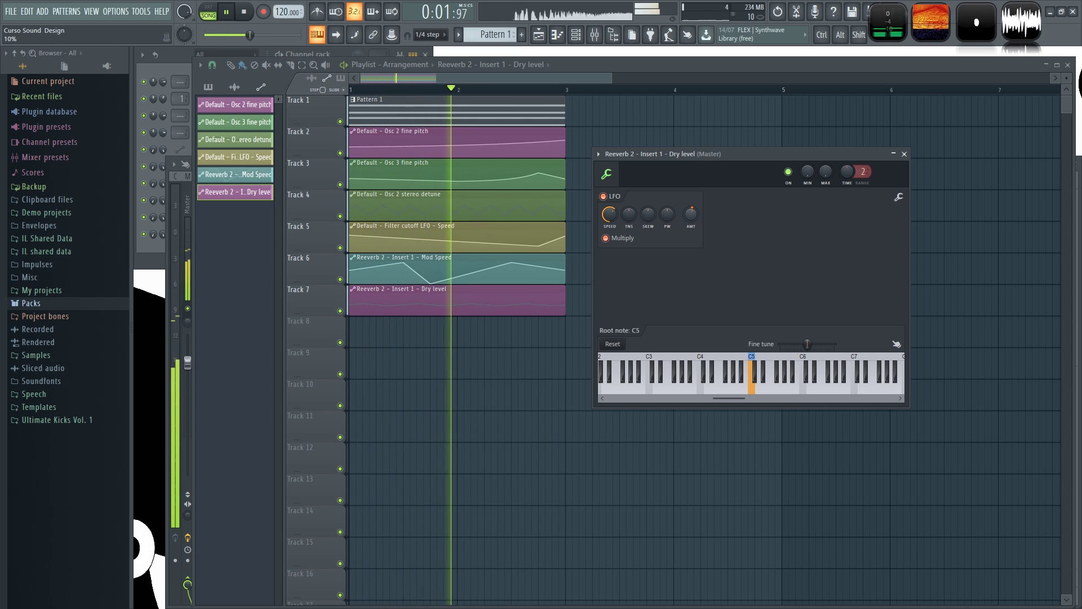
Watch the dry level move in Fruity Reeverb 2 during playback, return to the playlist, and stop the song.
key("F9")
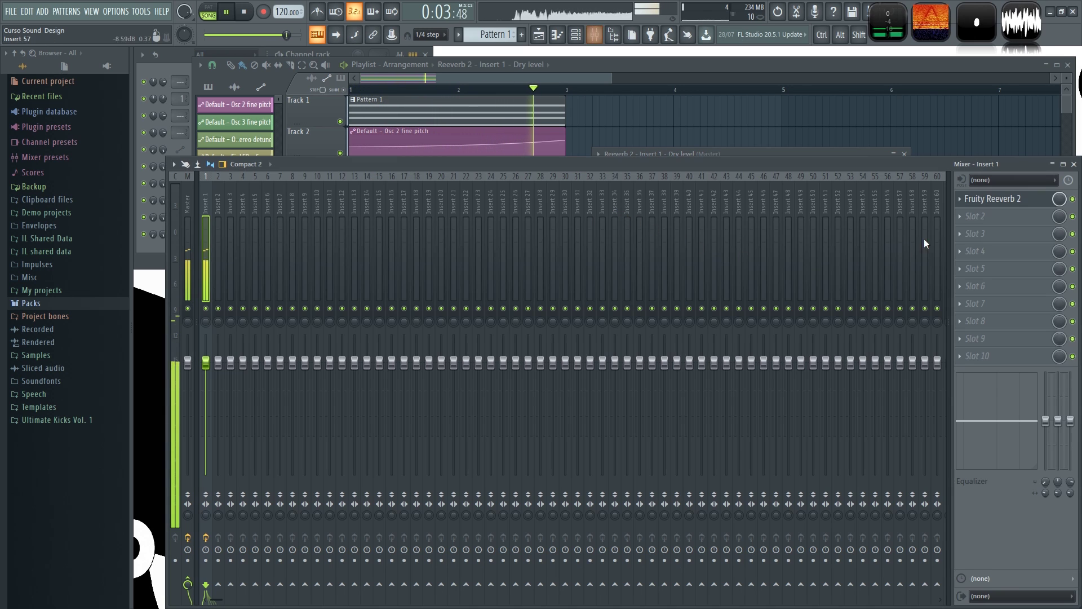
left_click(992, 200)
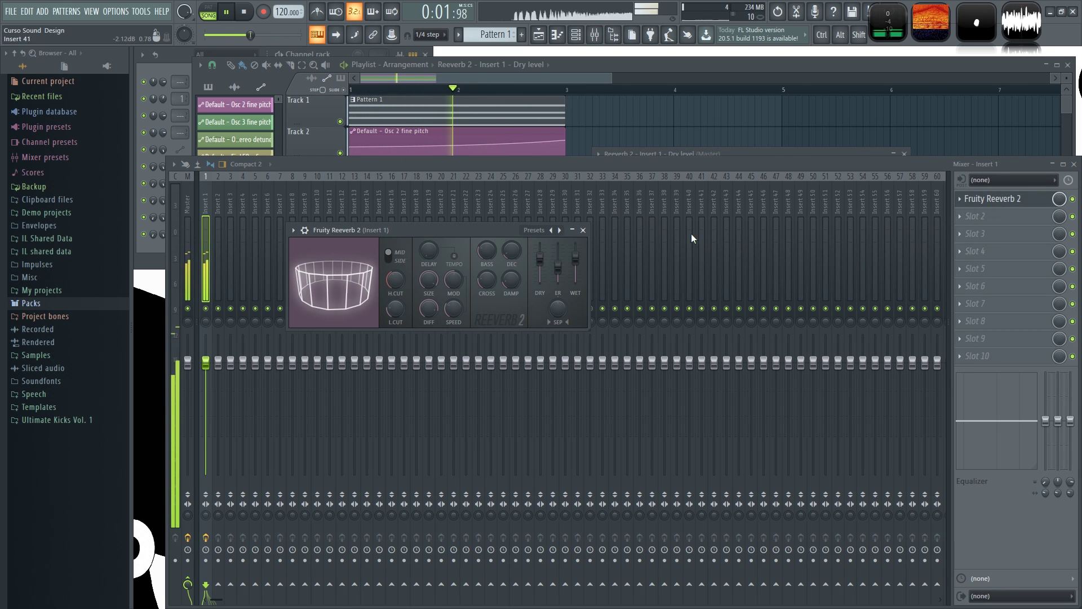
left_click(583, 229)
left_click(705, 150)
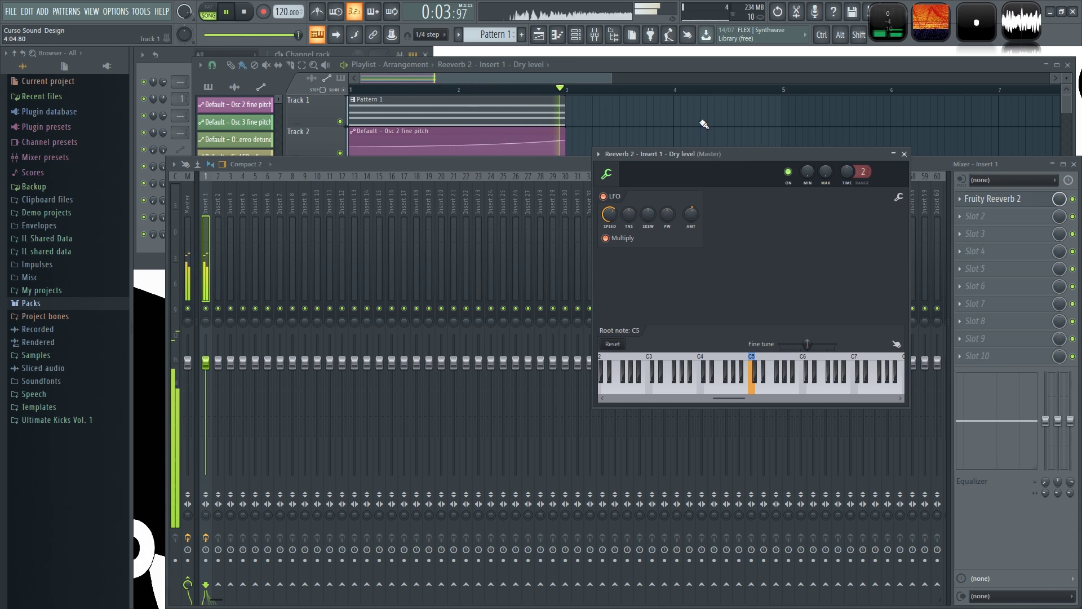
left_click(702, 123)
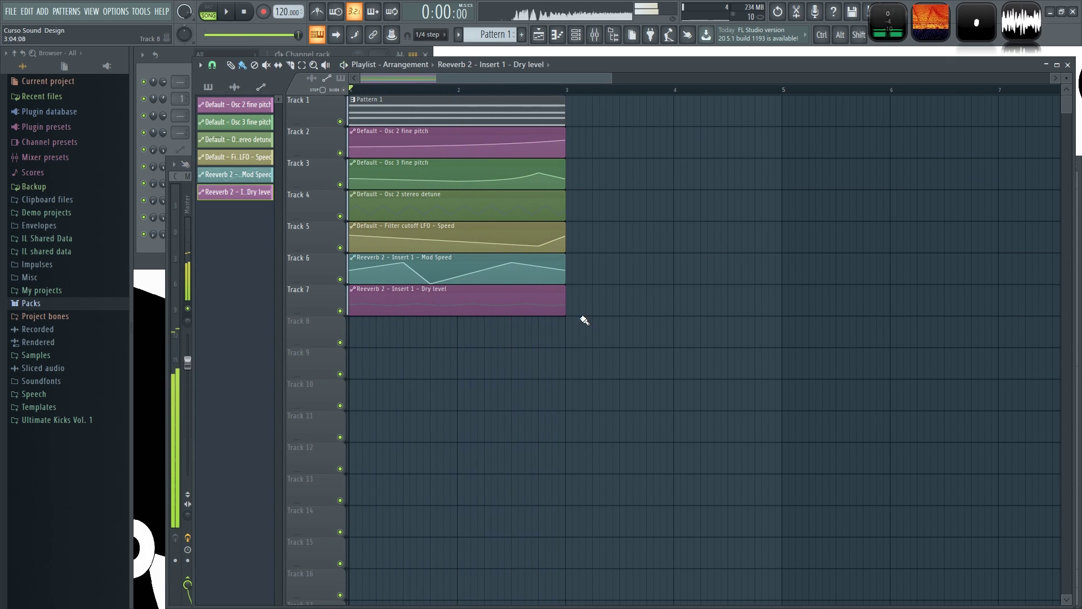
key("space")
Clone the first 3x Osc channel, paste the notes into the clone, open it, and play it soloed.
left_click(178, 53)
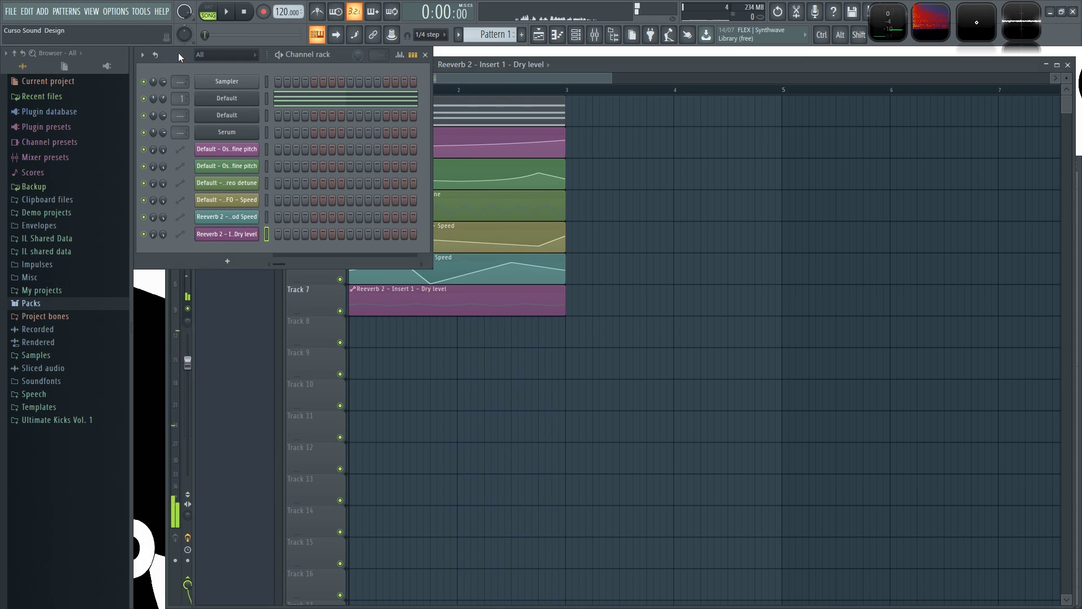
right_click(233, 100)
left_click(287, 205)
left_click(267, 116)
key("ctrl+v")
left_click(241, 115)
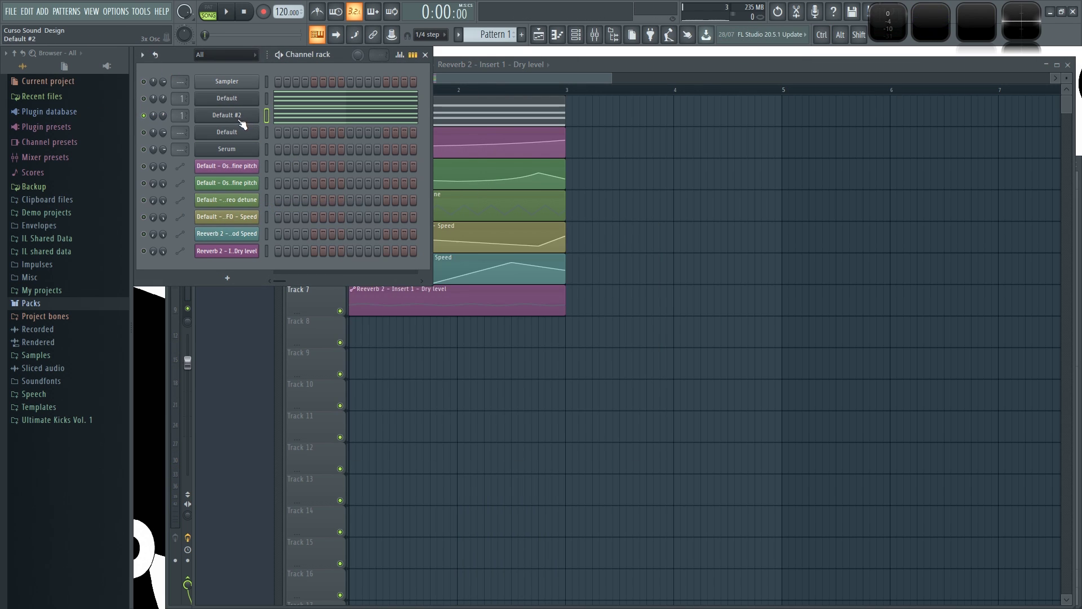
left_click(241, 115)
key("space")
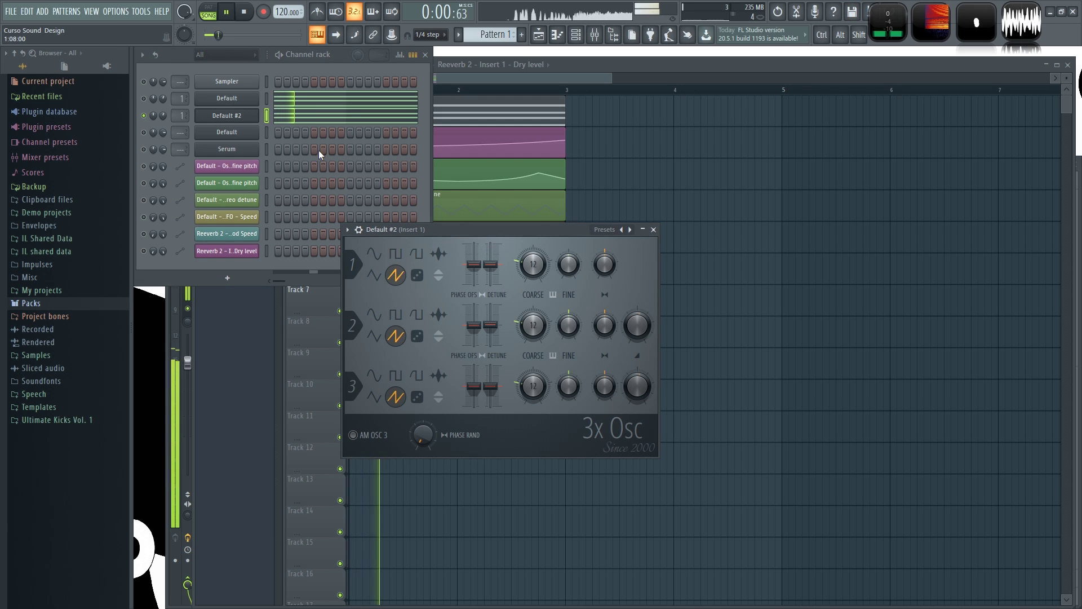
Compare the original and cloned 3x Osc channels during playback, leave only the clone muted, and stop the song.
left_click(267, 169)
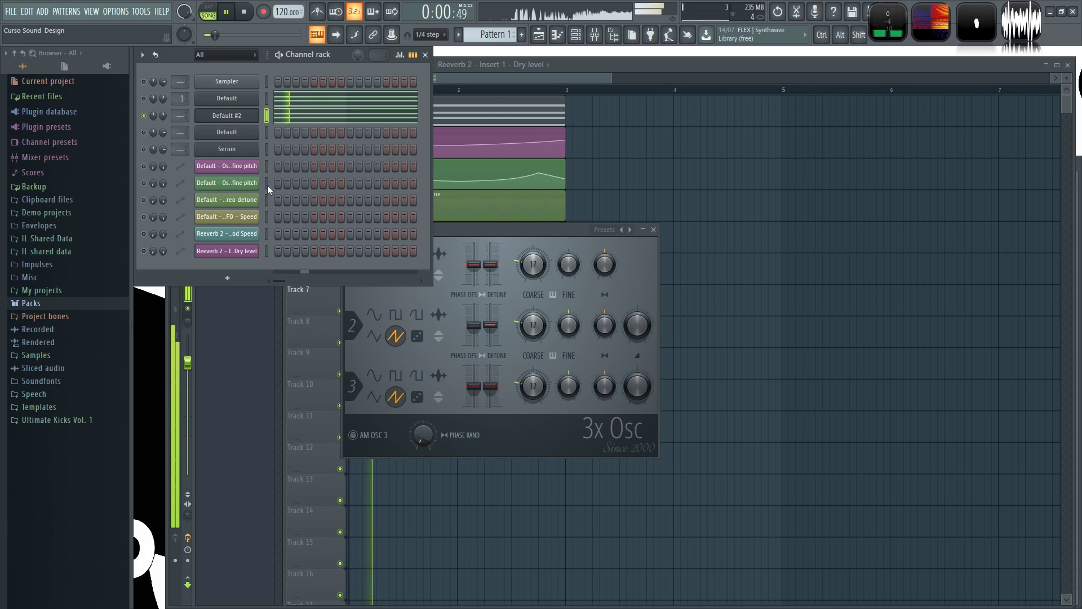
key("space")
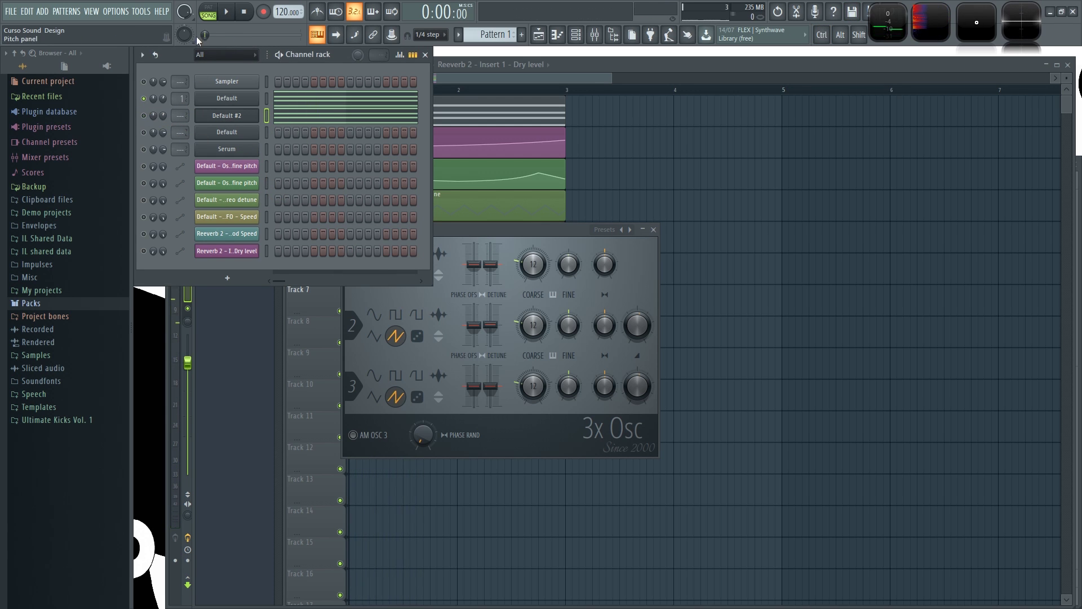
key("space")
key("space")
key("space")
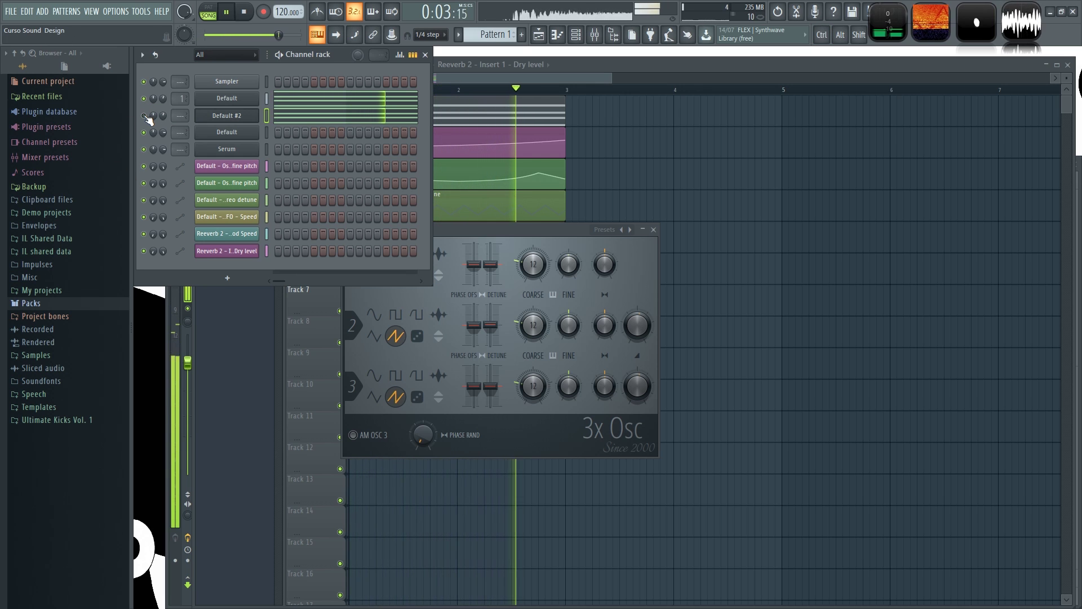
key("space")
Review the playlist's automation clips and Insert 1 in the mixer, and close the mixer.
left_click(621, 69)
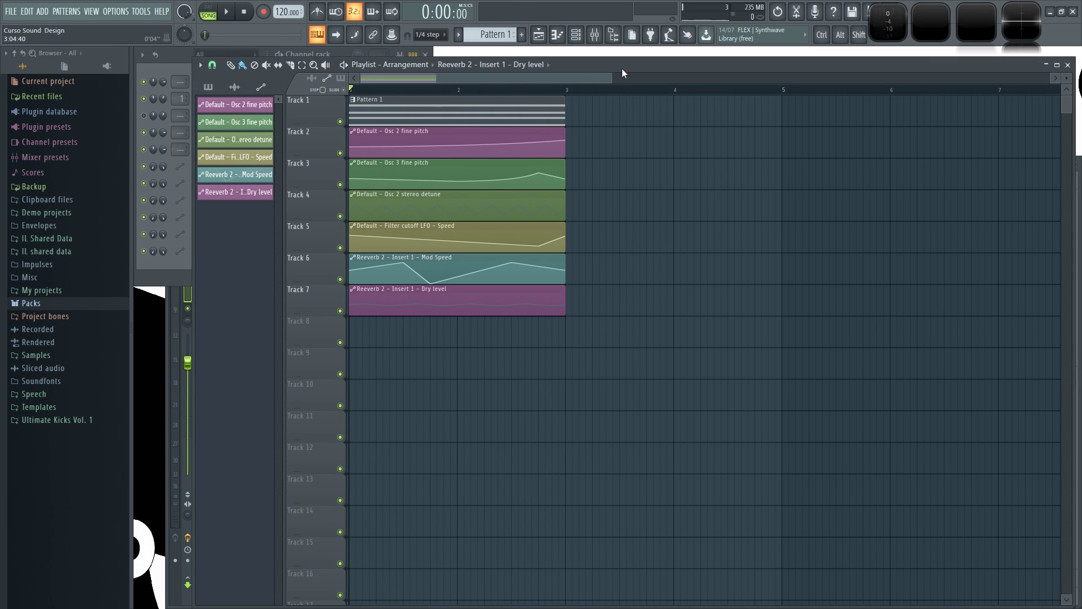
left_click(594, 35)
left_click(205, 205)
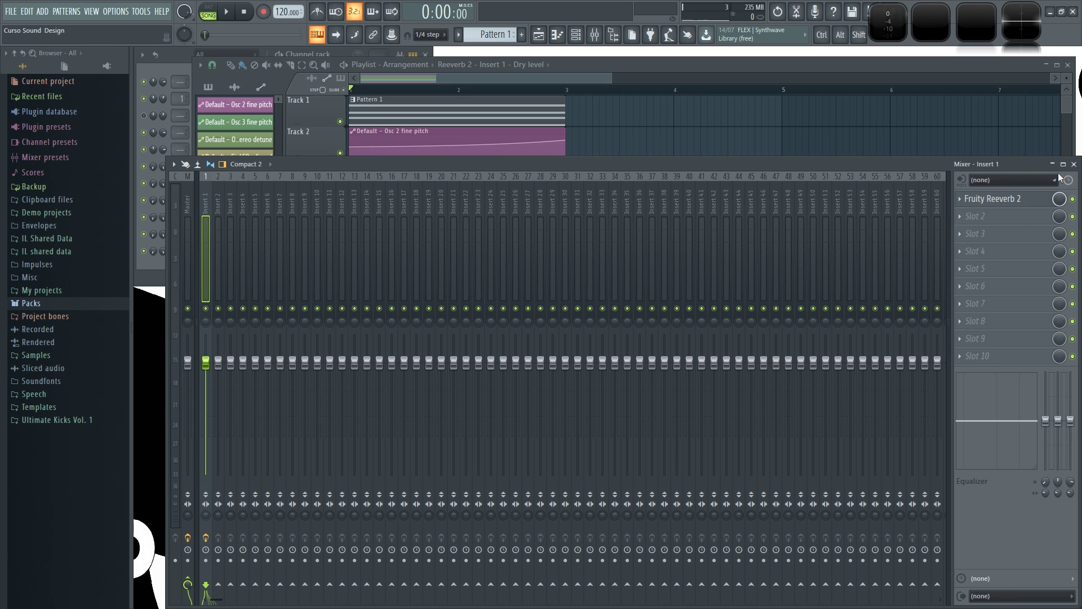
left_click(1074, 164)
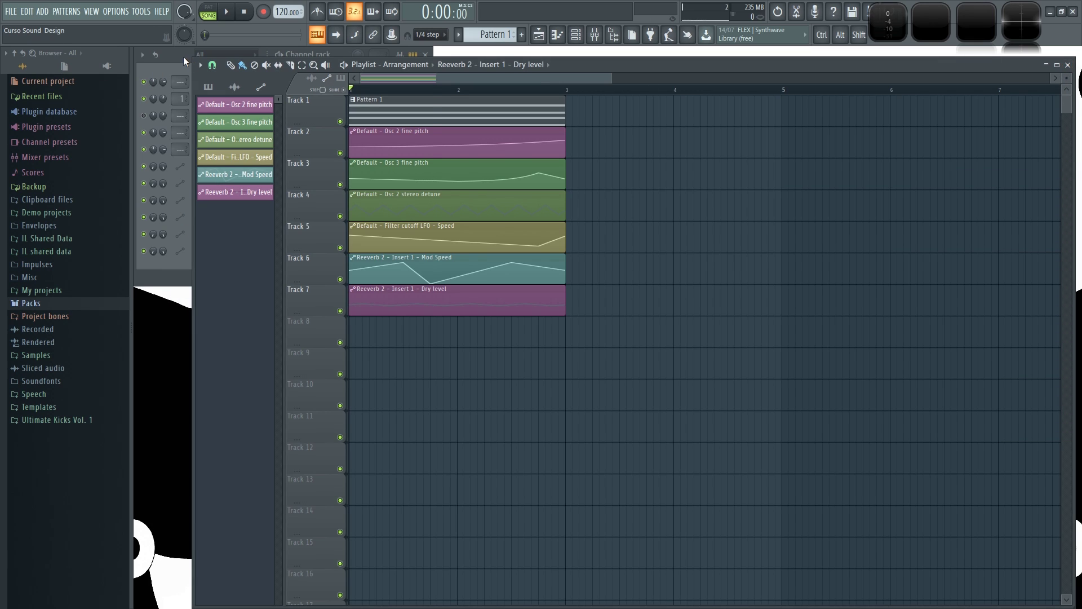
left_click(183, 56)
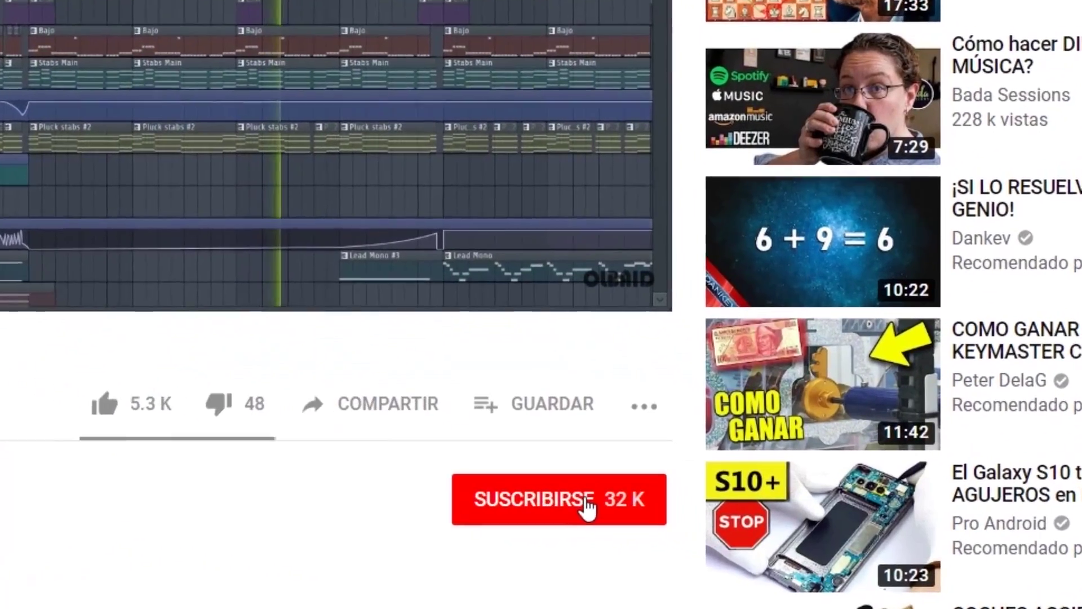
Switch to YouTube, subscribe to the video's channel, and turn on its notifications.
left_click(586, 505)
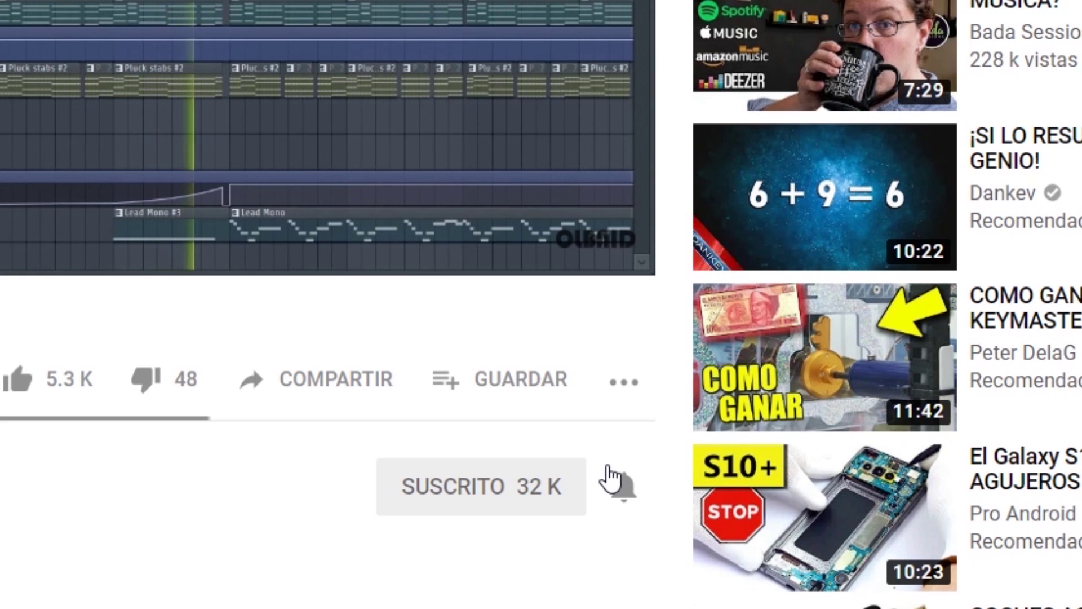
left_click(626, 495)
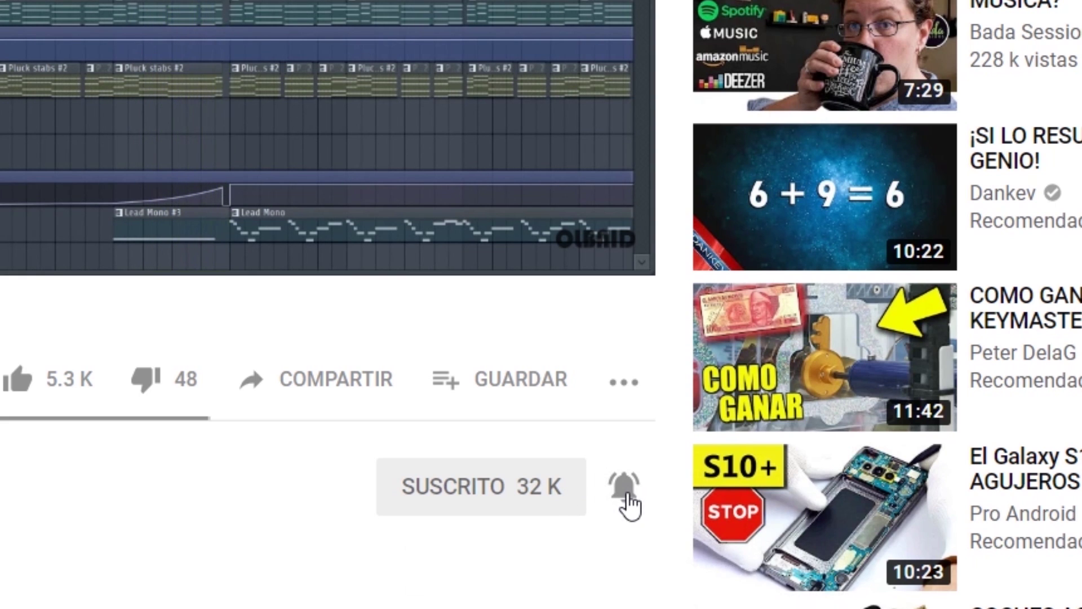